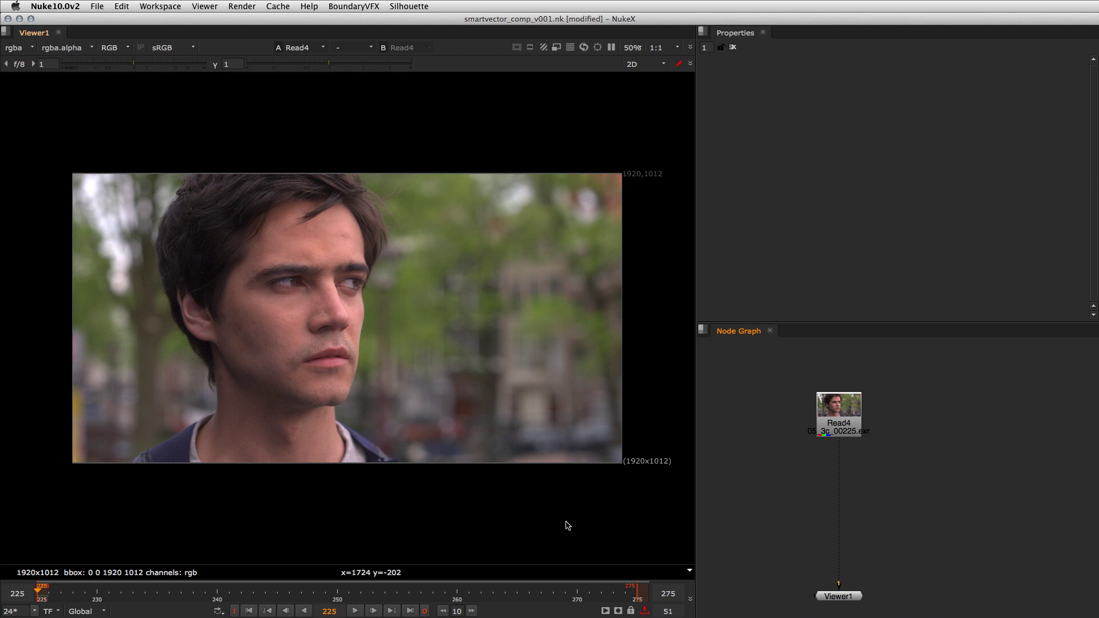
# - Play back the Read4 footage to examine how the man's face moves through the shot
pyautogui.press('l')
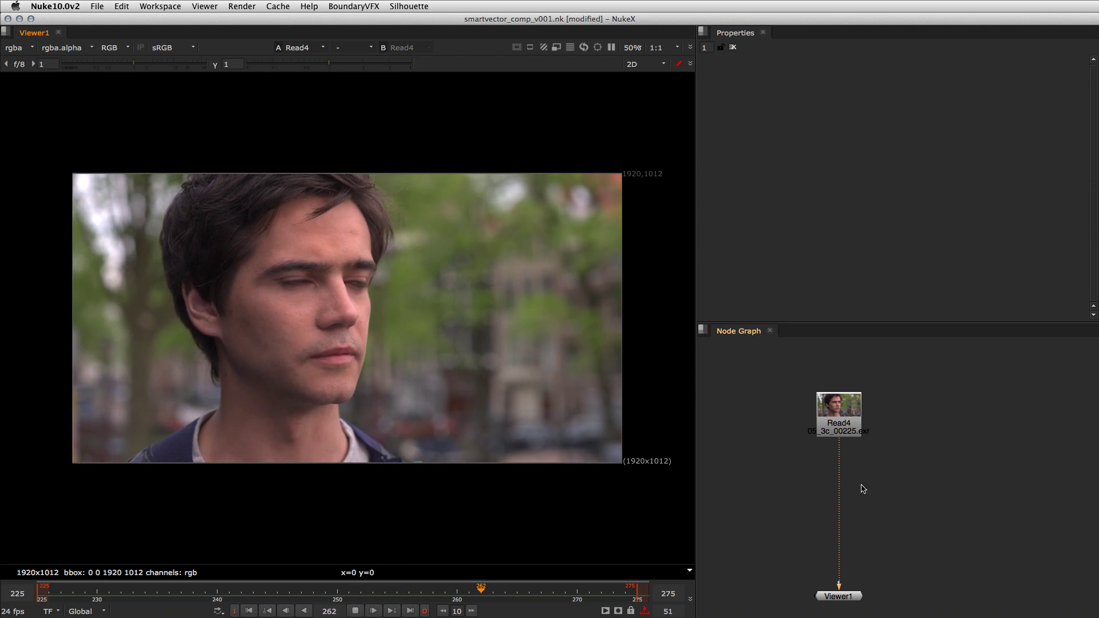
pyautogui.press('k')
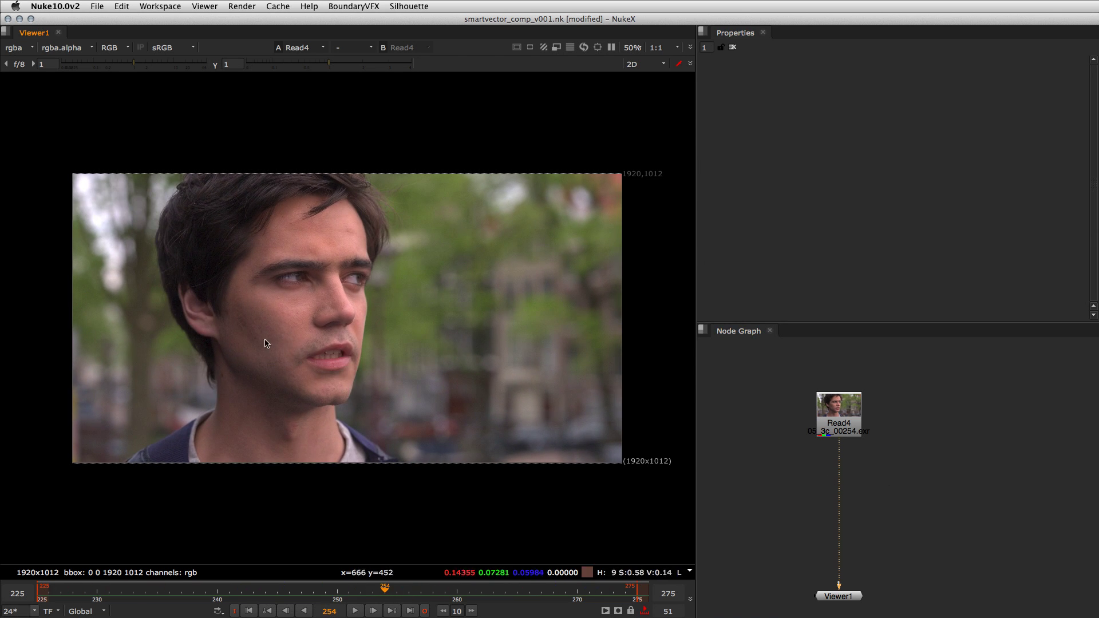
pyautogui.press('l')
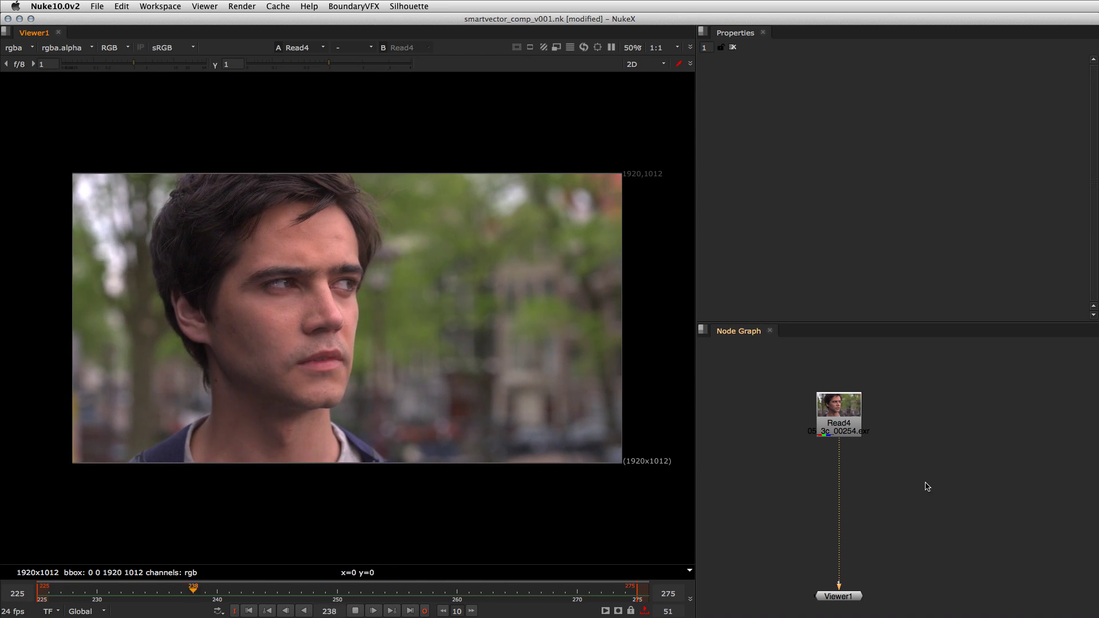
pyautogui.press('k')
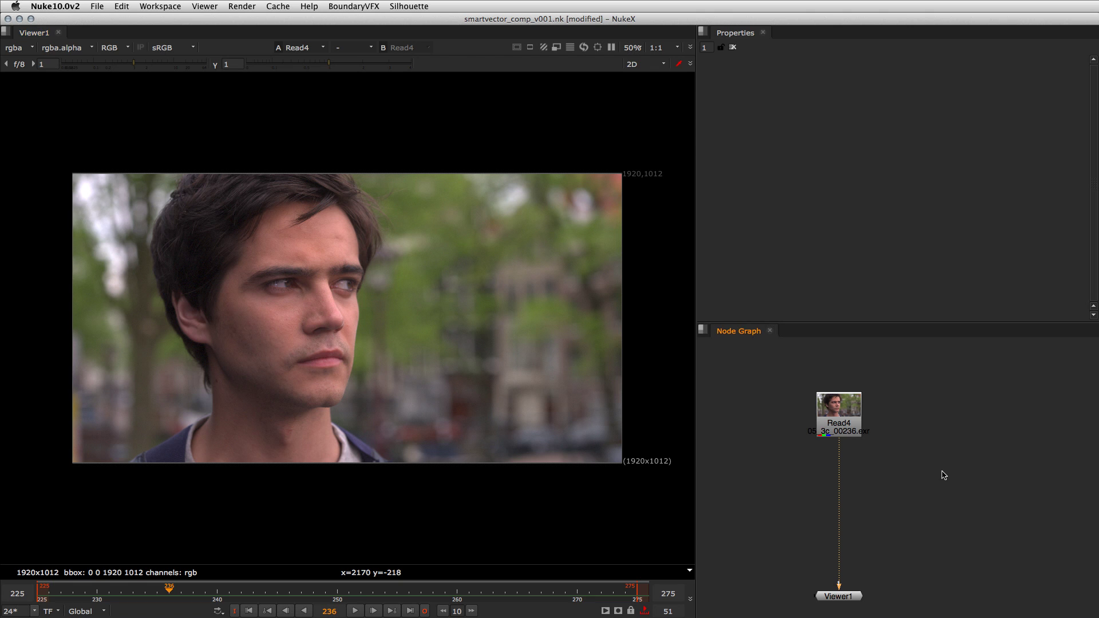
# - Add a SmartVector node and connect its Src input to Read4, placed directly below the Read node
pyautogui.press('Tab')
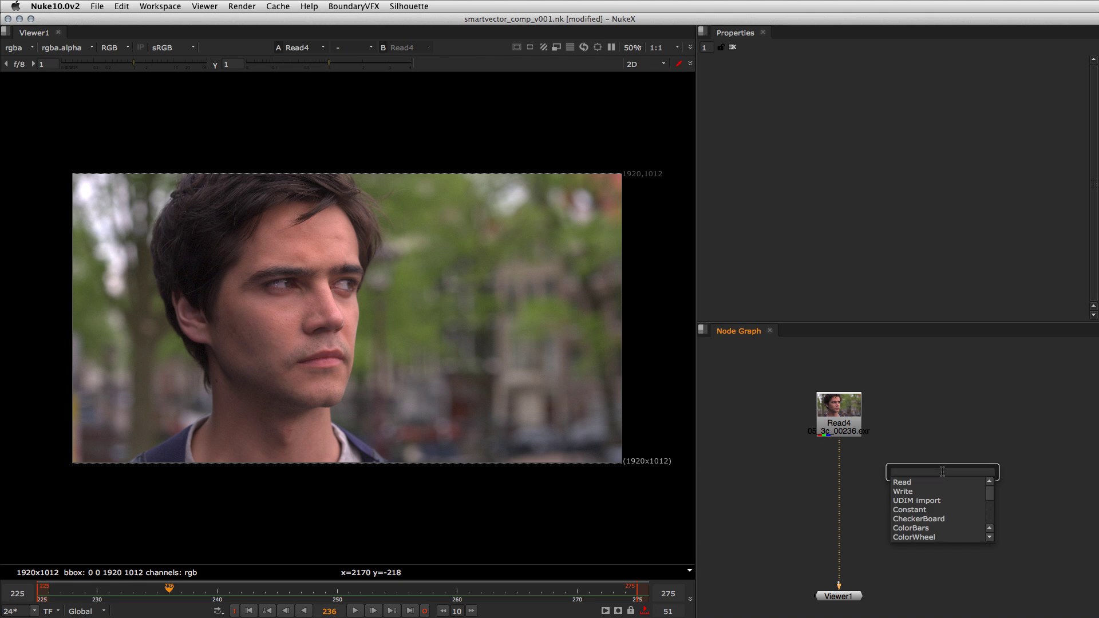
pyautogui.write('smar')
pyautogui.press('Return')
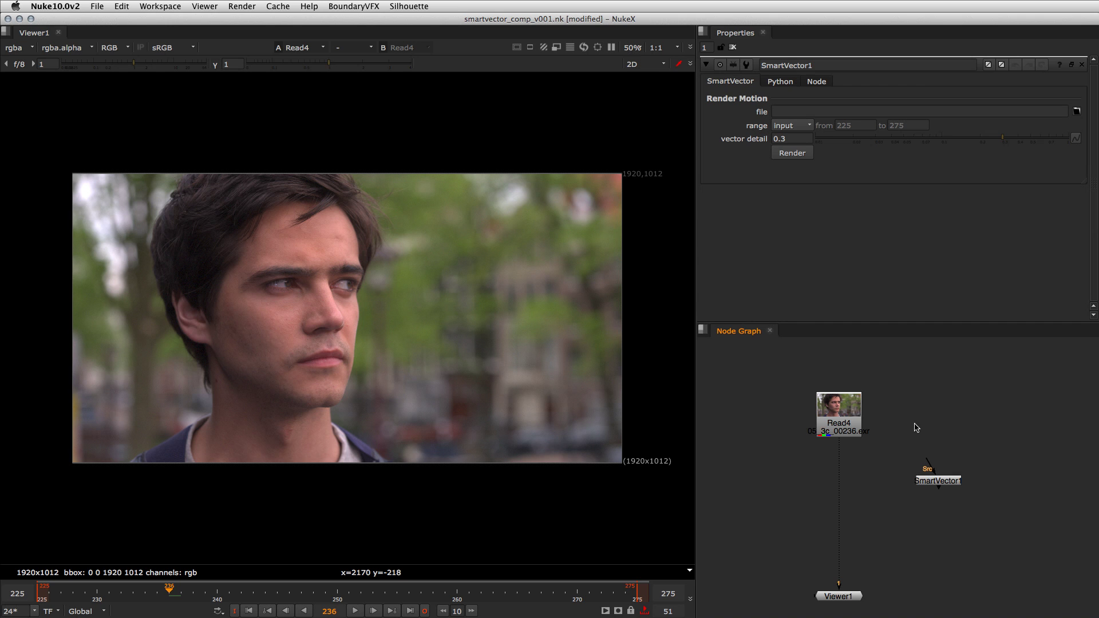
pyautogui.scroll(3, 925, 431)
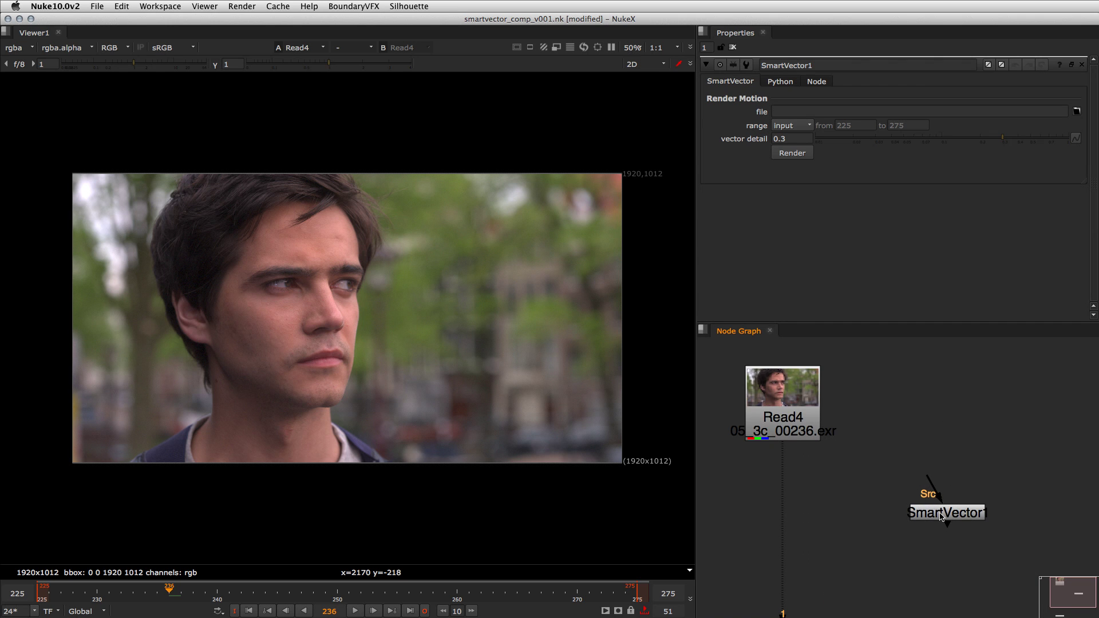
pyautogui.moveTo(940, 515); pyautogui.dragTo(791, 419)
pyautogui.moveTo(791, 419); pyautogui.dragTo(852, 407)
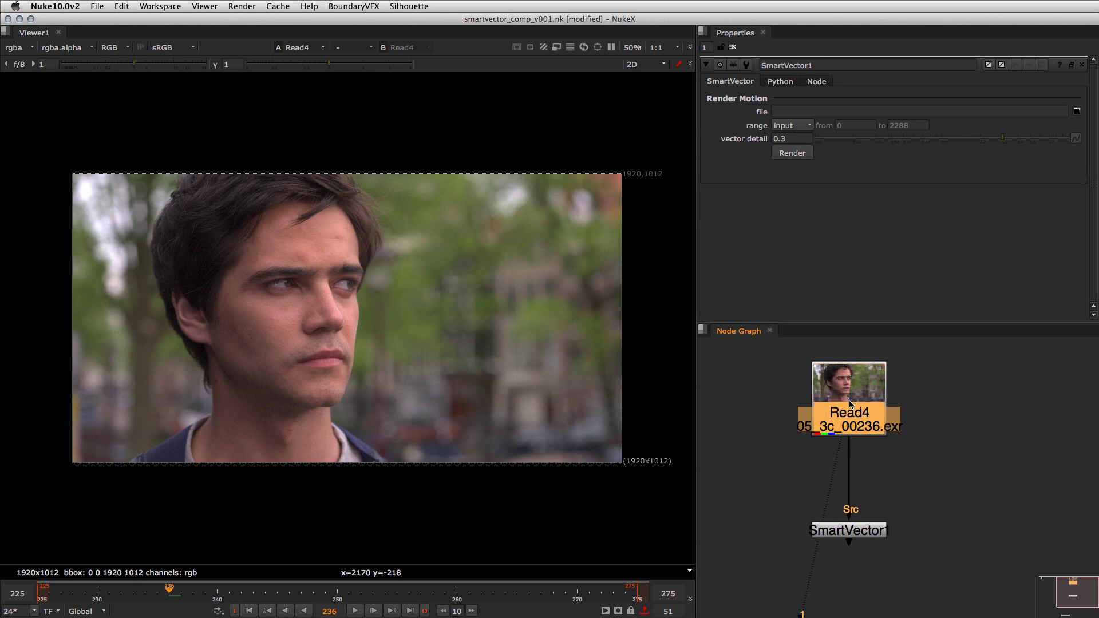
# - Enter vector_0_3.####.exr as the SmartVector output file name
pyautogui.click(786, 113)
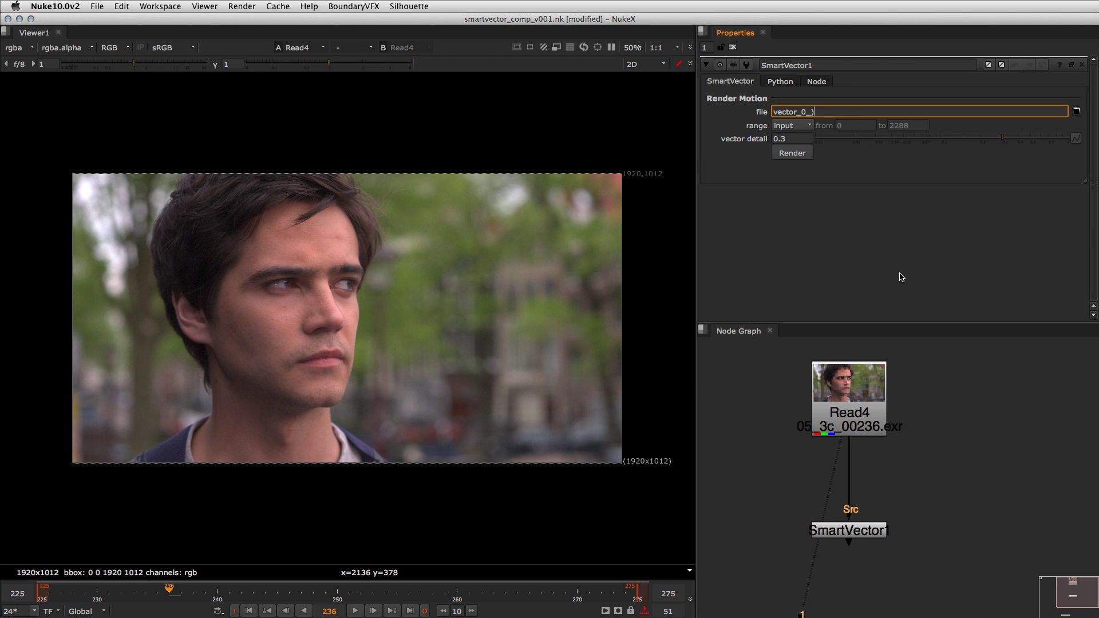
pyautogui.write('3')
pyautogui.write('.####.')
pyautogui.moveTo(819, 111); pyautogui.dragTo(842, 110)
pyautogui.click(864, 112)
# - Complete the SmartVector output path by pasting the full smartpaint/vector01 folder path for vector_0_3.####.exr
pyautogui.moveTo(863, 111); pyautogui.dragTo(770, 113)
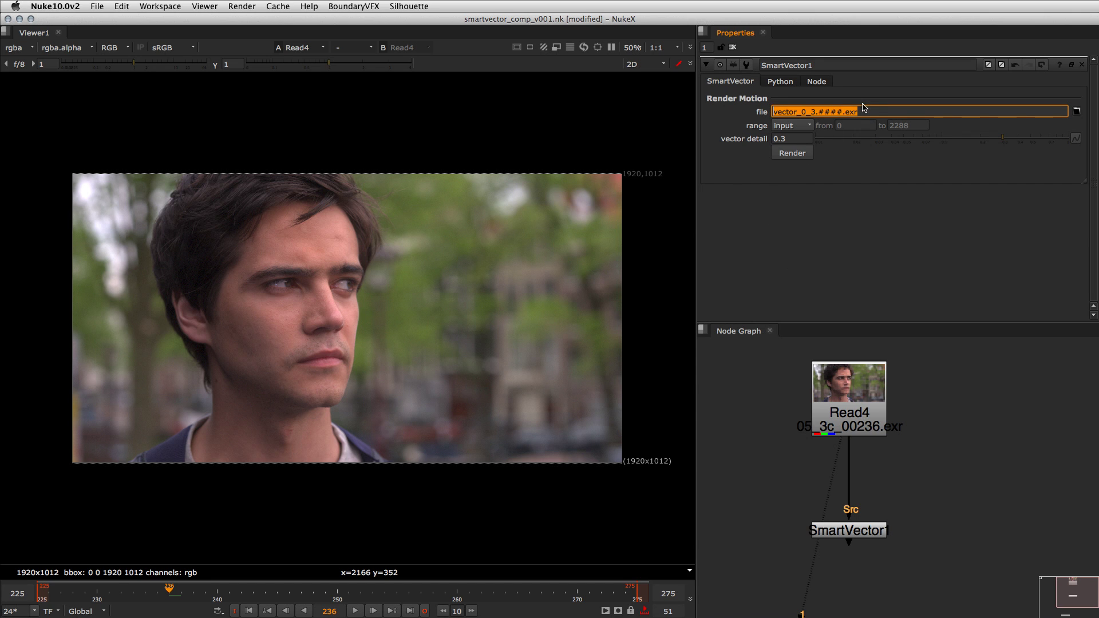
pyautogui.press('super+v')
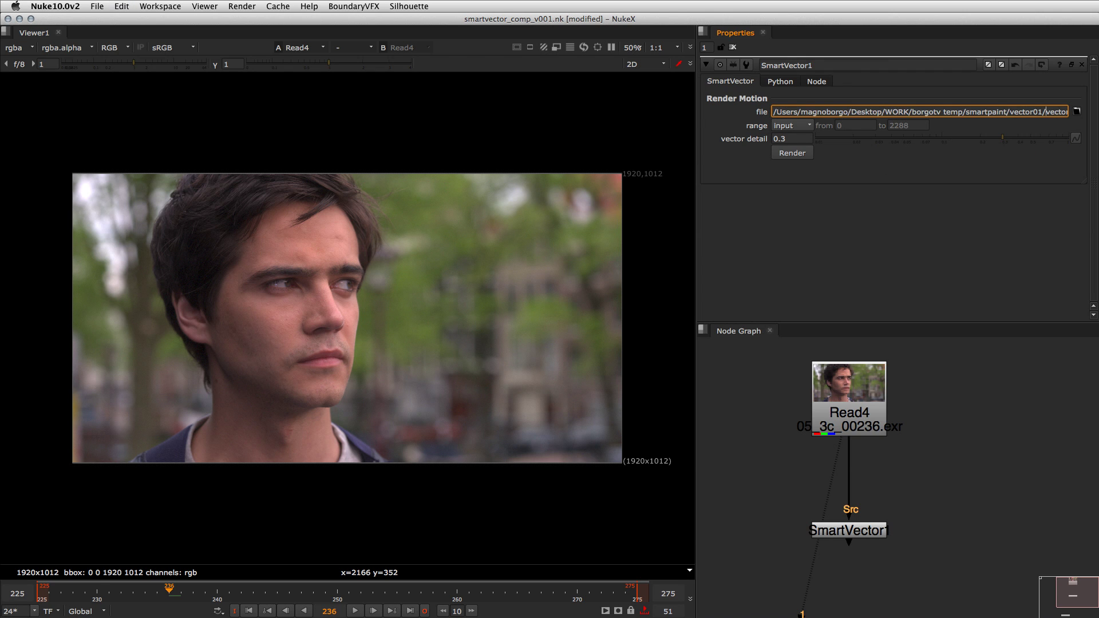
pyautogui.press('Right')
pyautogui.press('Right')
pyautogui.press('Right')
pyautogui.press('Right')
pyautogui.press('Right')
pyautogui.press('Right')
pyautogui.press('Right')
pyautogui.press('Right')
pyautogui.press('Right')
pyautogui.press('Right')
pyautogui.press('Right')
pyautogui.press('Right')
pyautogui.press('Right')
pyautogui.press('Right')
pyautogui.press('Right')
pyautogui.press('Right')
pyautogui.press('Right')
pyautogui.press('Right')
pyautogui.press('Right')
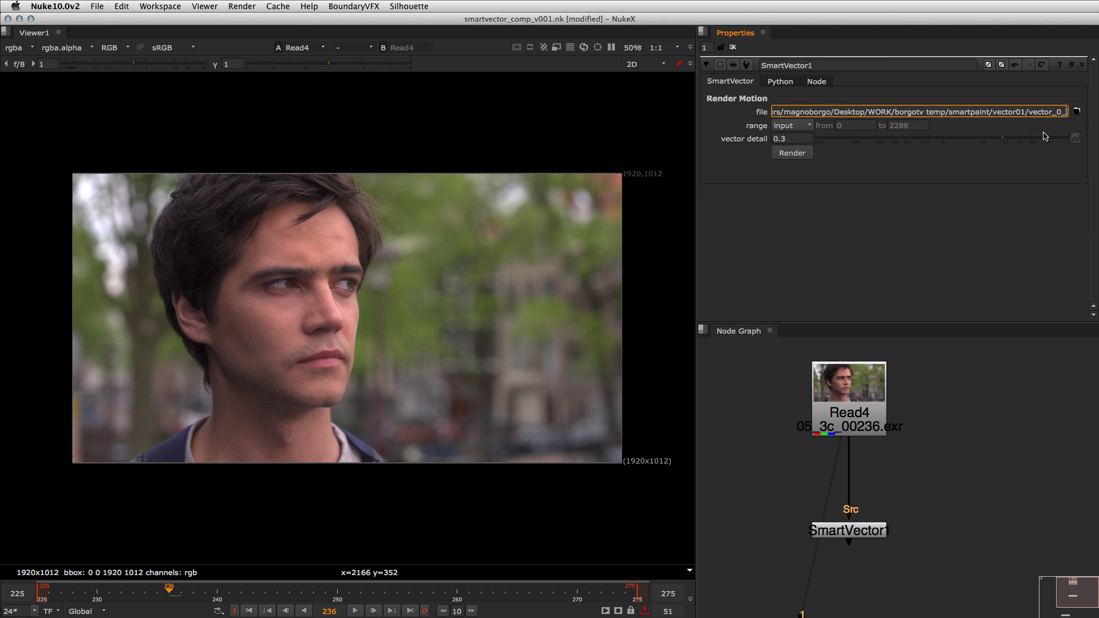
pyautogui.click(956, 440)
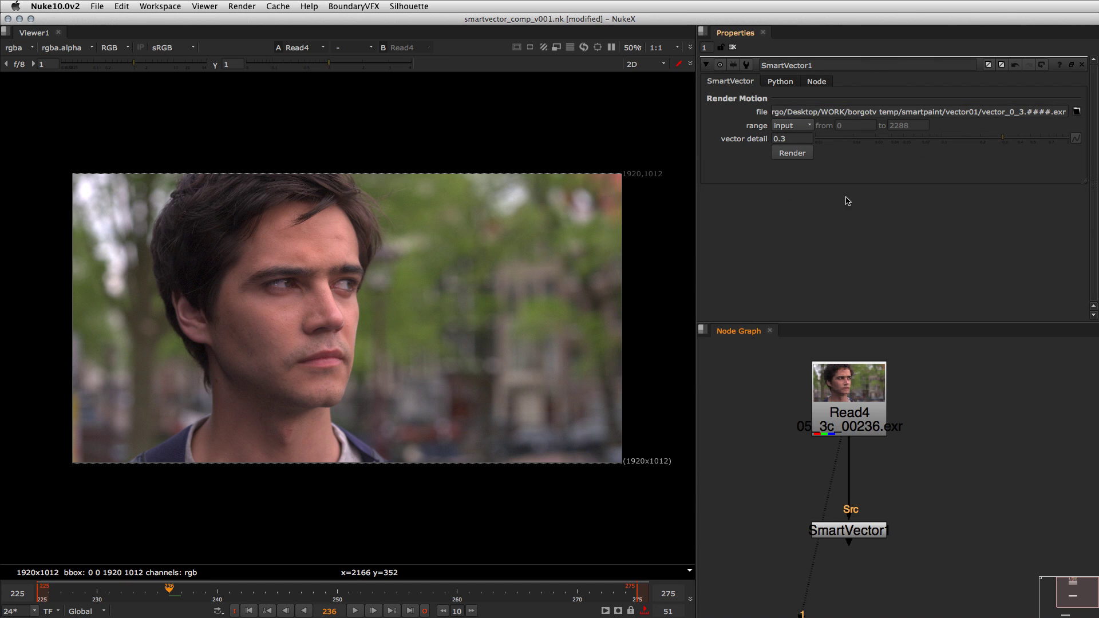
# - Set the SmartVector render range to global
pyautogui.click(784, 139)
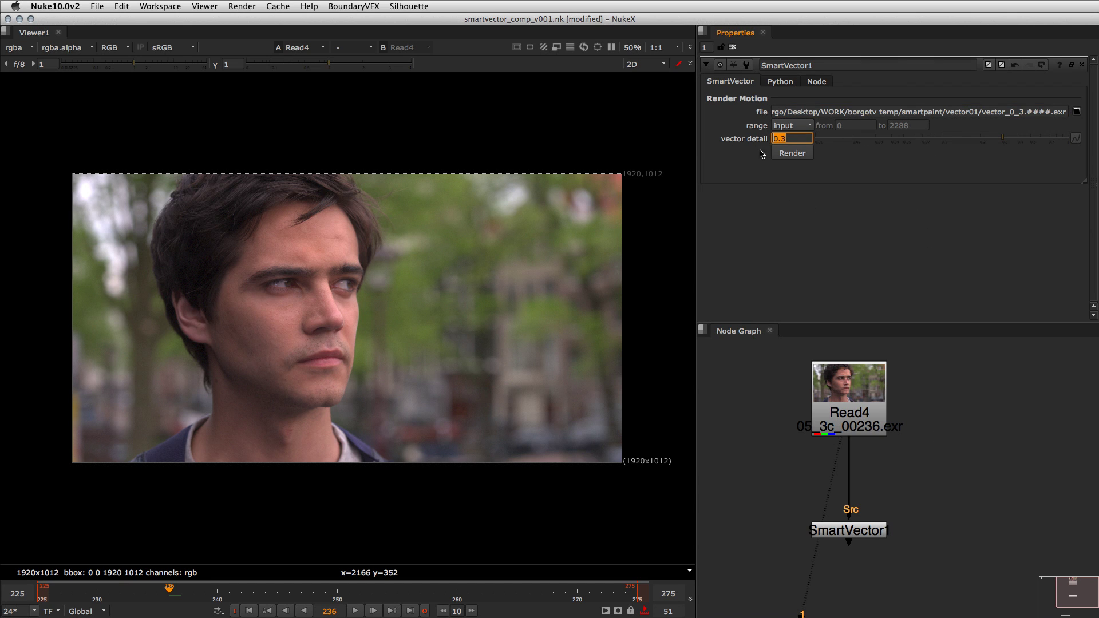
pyautogui.click(786, 126)
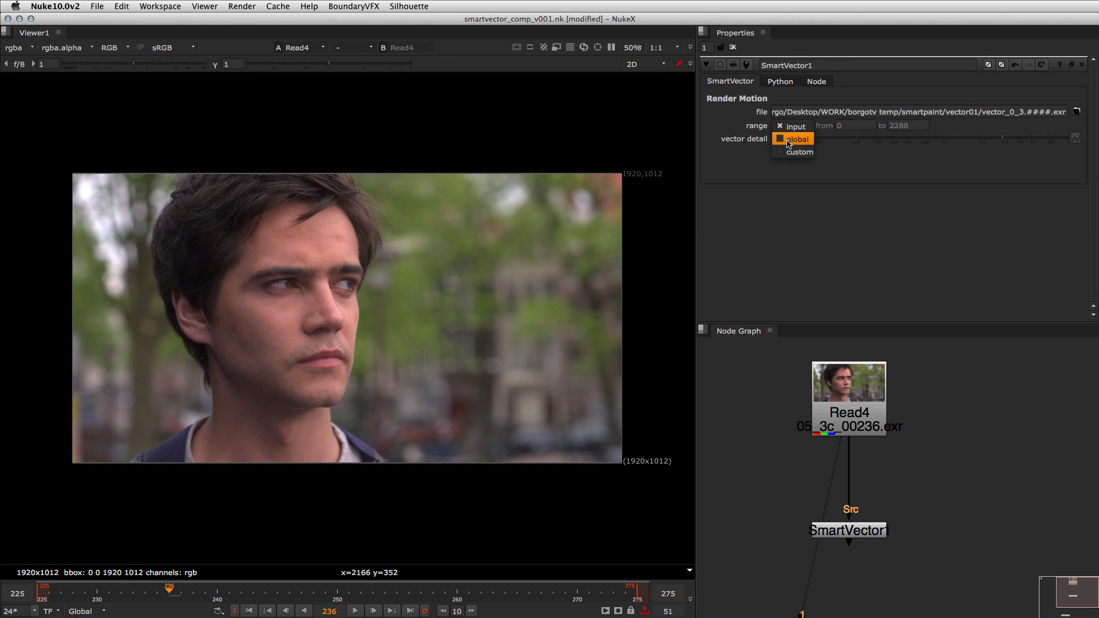
pyautogui.click(787, 138)
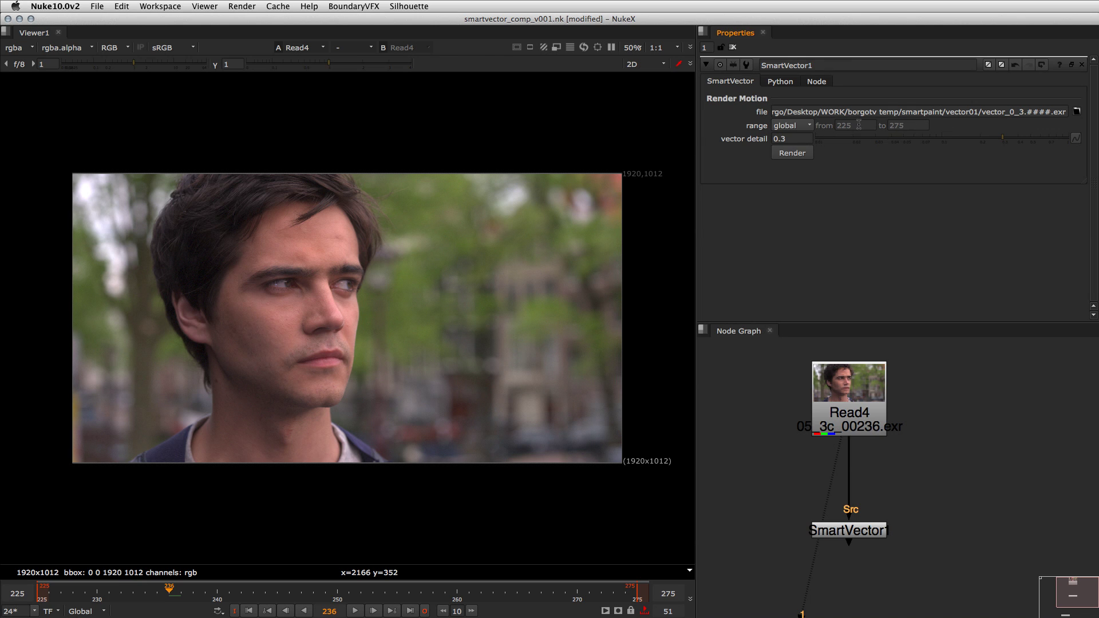
pyautogui.click(853, 128)
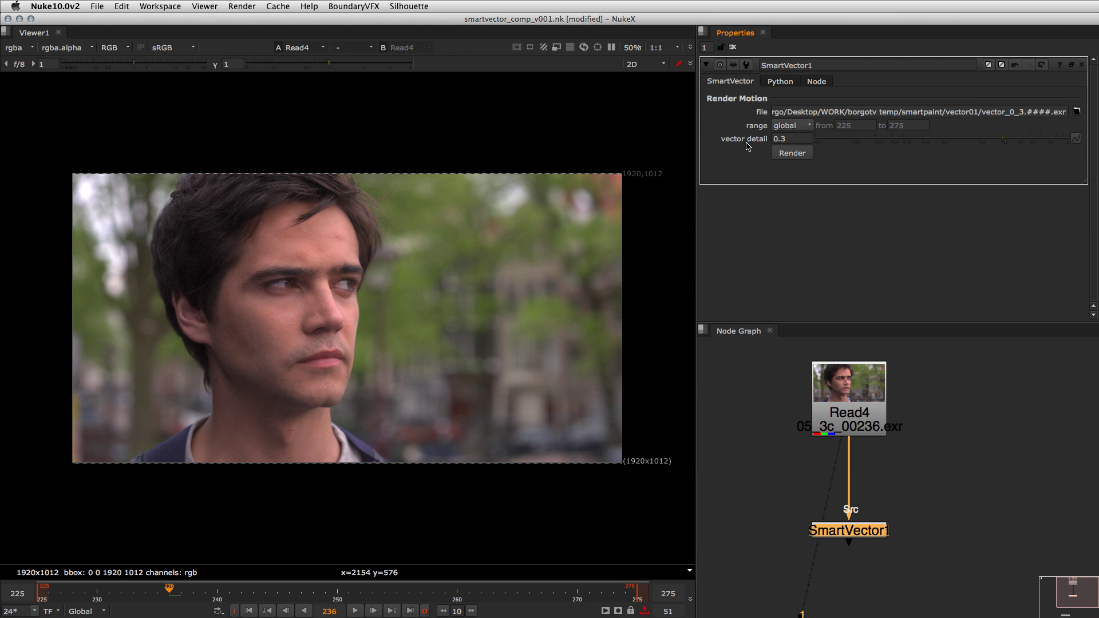
# - Try a SmartVector vector detail of 1
pyautogui.moveTo(793, 136); pyautogui.dragTo(759, 138)
pyautogui.write('1')
pyautogui.press('Return')
# - Set the vector detail to 0.3 and render the SmartVector motion files
pyautogui.write('0.3')
pyautogui.press('Return')
pyautogui.click(790, 153)
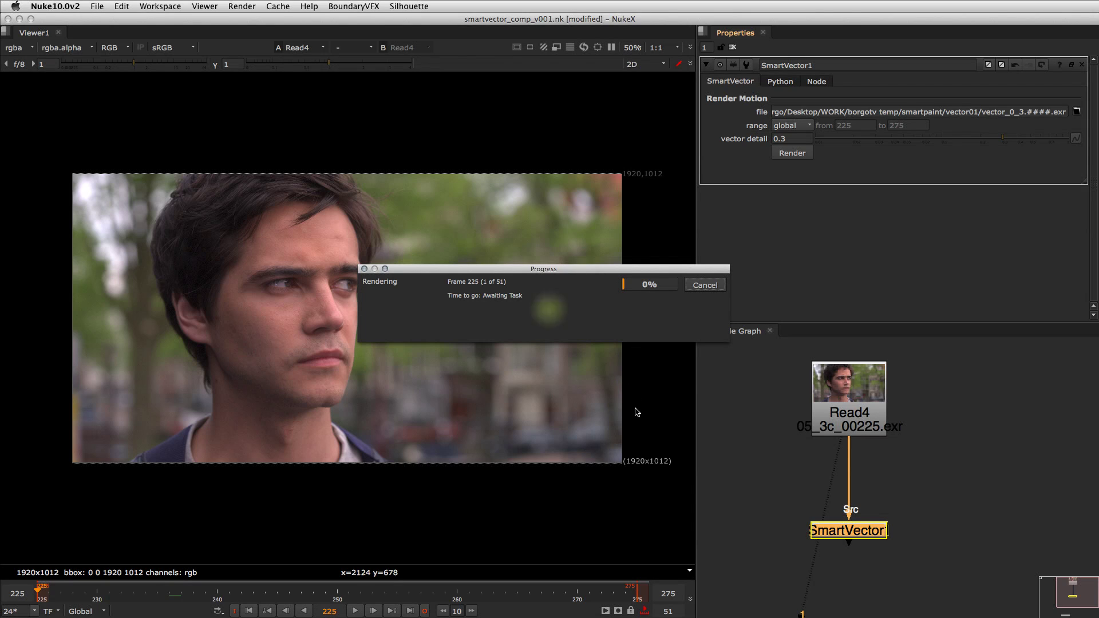
# - Show the SmartVector1 output in the viewer and display its smartvector layer
pyautogui.click(954, 511)
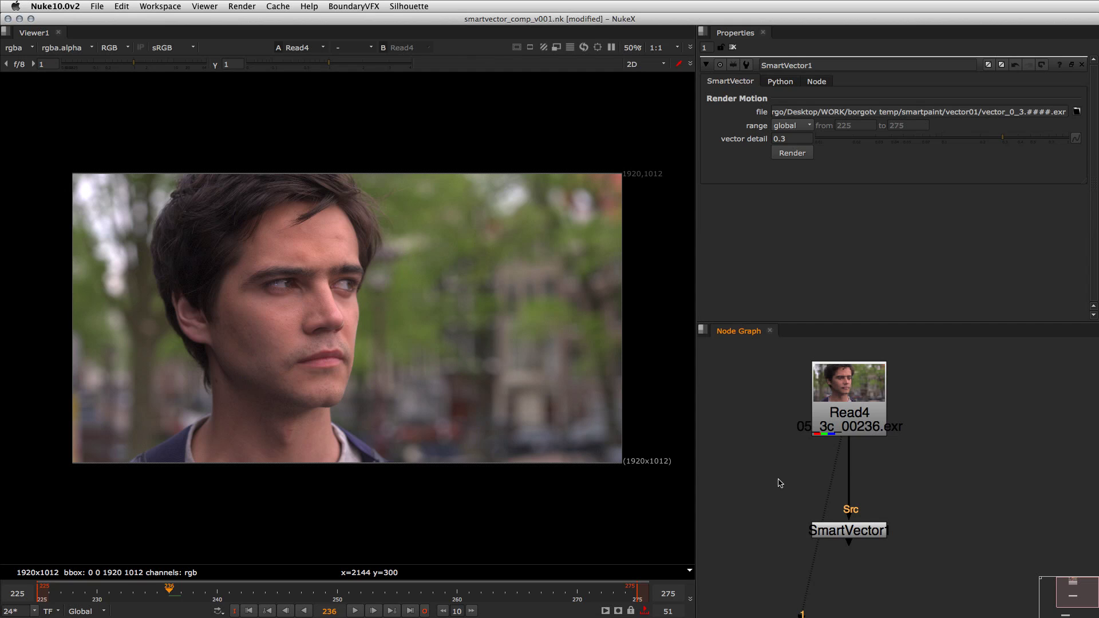
pyautogui.moveTo(779, 487); pyautogui.dragTo(910, 570)
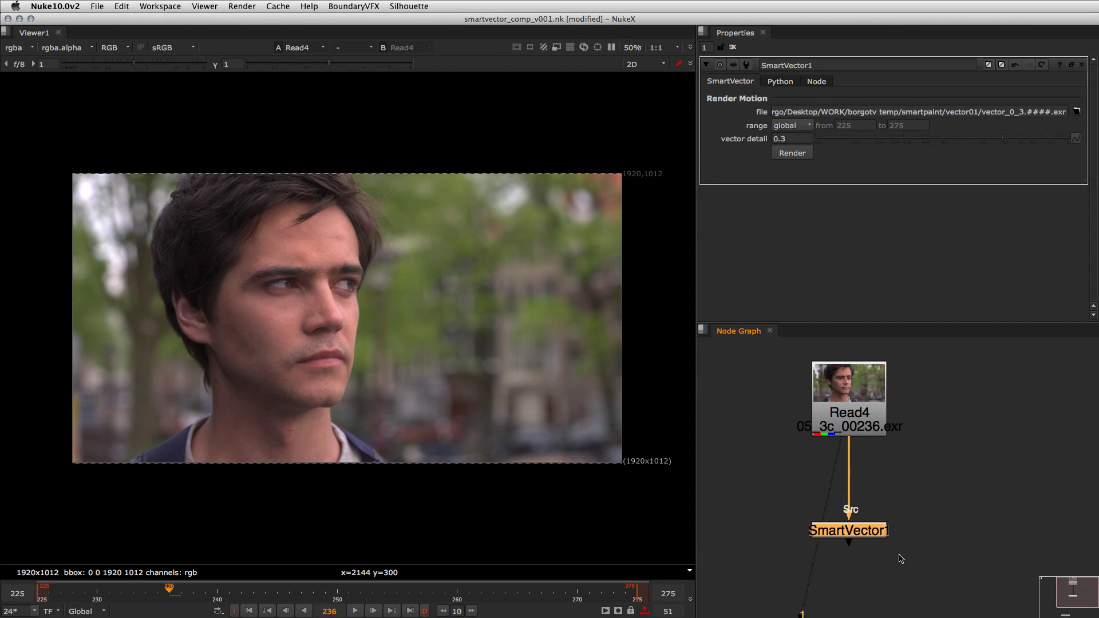
pyautogui.press('1')
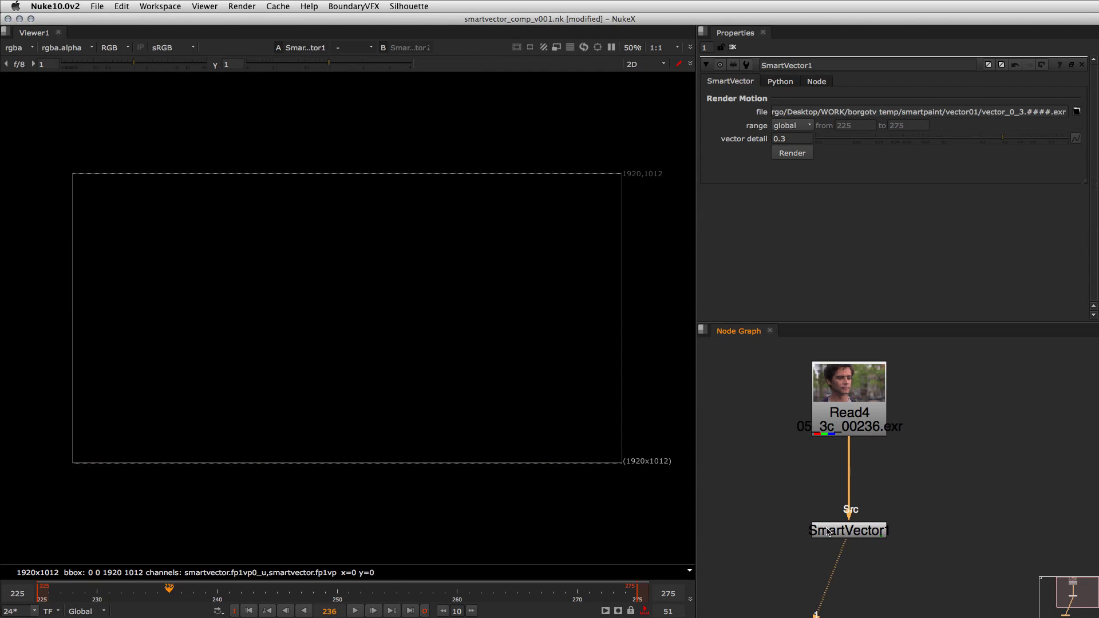
pyautogui.moveTo(841, 536); pyautogui.dragTo(834, 529)
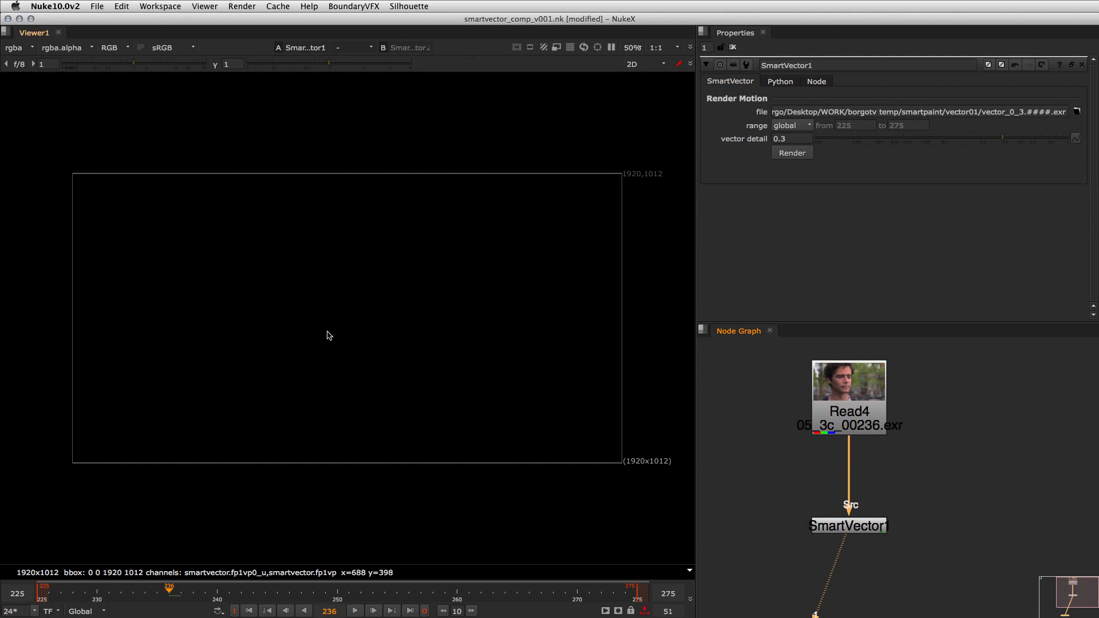
pyautogui.click(22, 49)
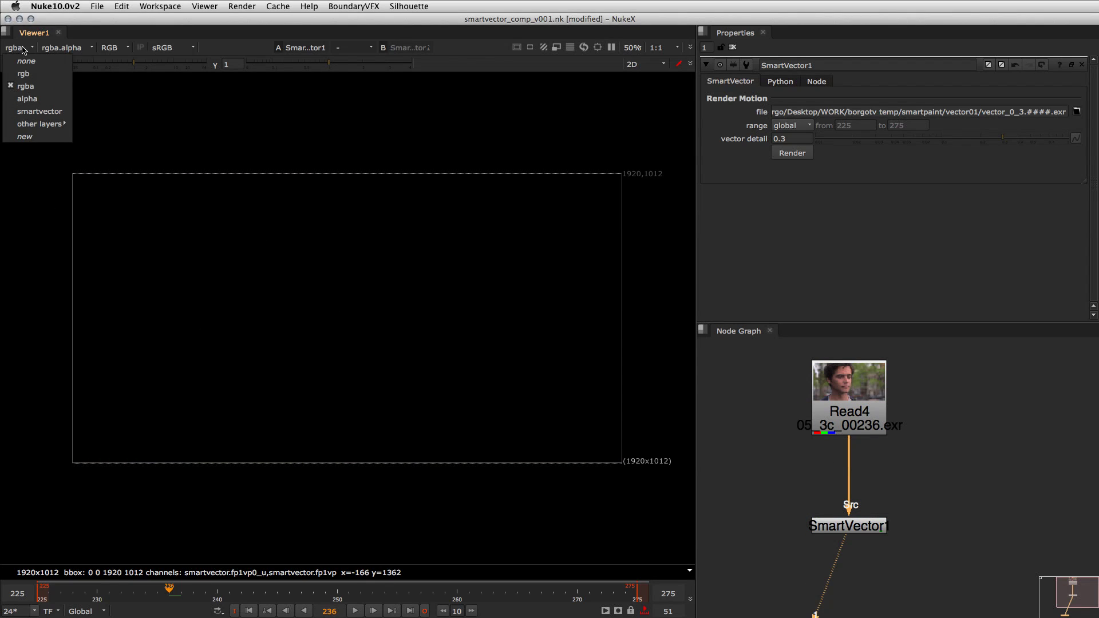
pyautogui.click(38, 113)
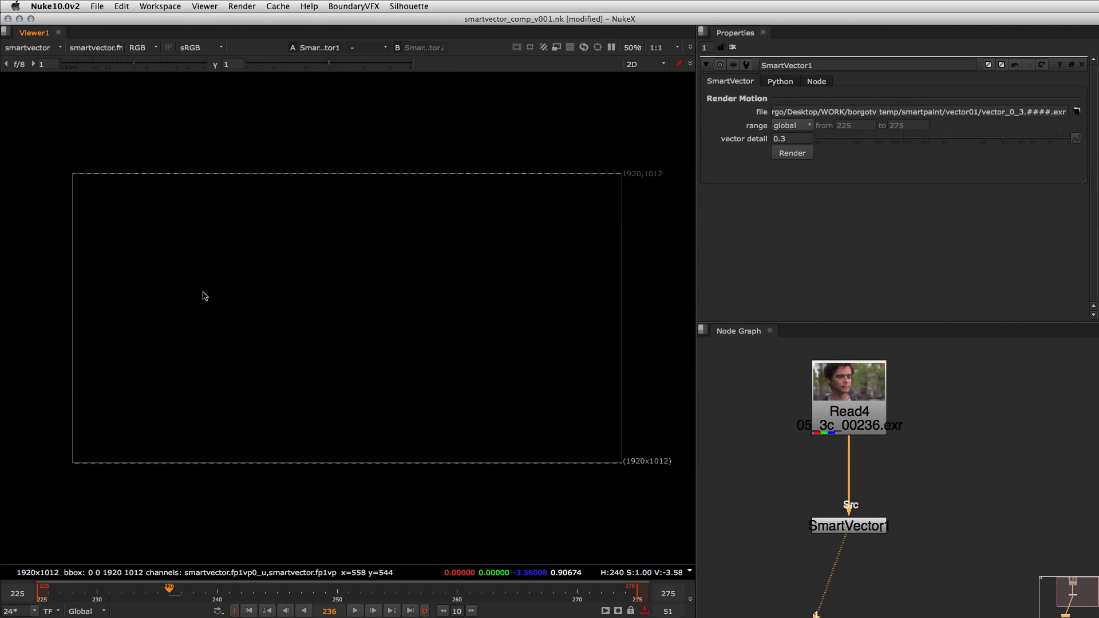
# - Go through various frames of the shot, ending at frame 230, to examine the motion vector data
pyautogui.moveTo(61, 596); pyautogui.dragTo(265, 598)
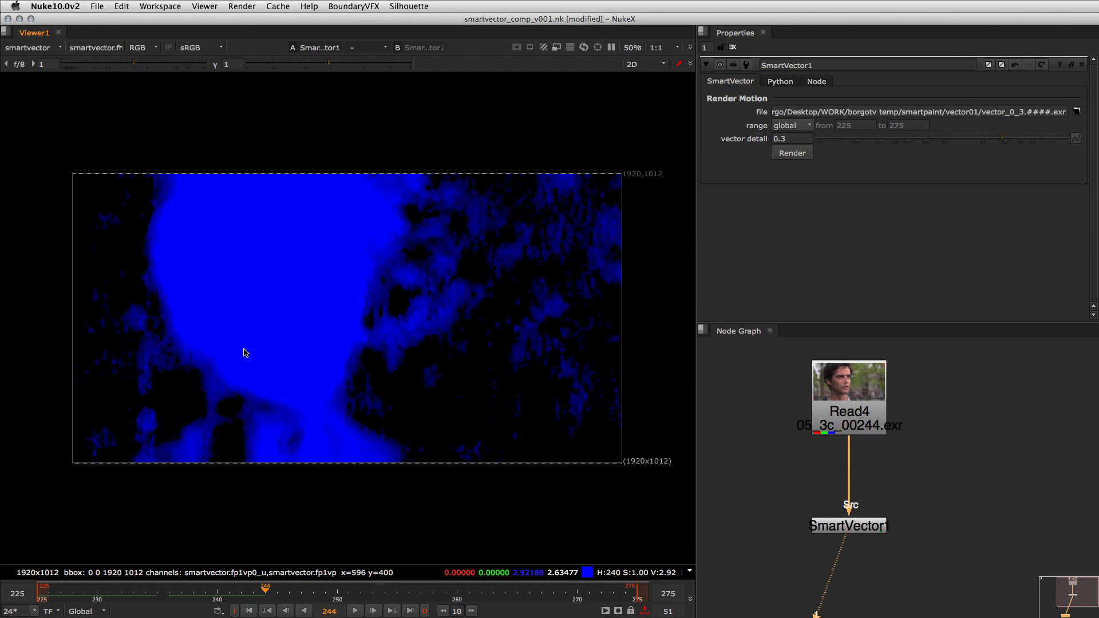
pyautogui.hotkey('shift', 'Right')
pyautogui.hotkey('shift', 'Right')
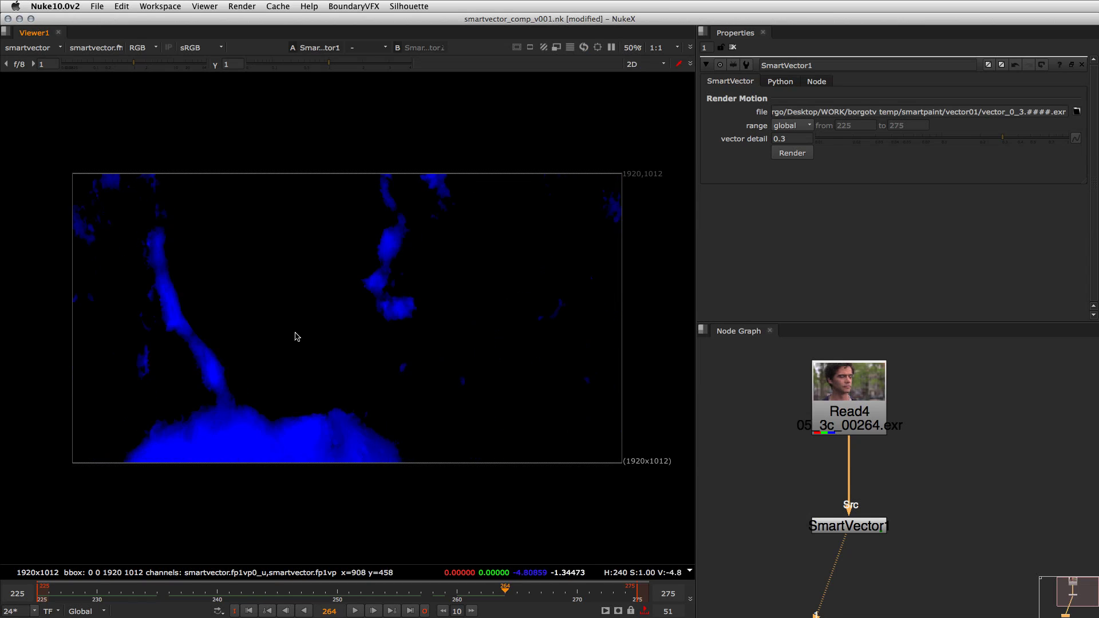
pyautogui.press('Right')
pyautogui.press('Right')
pyautogui.press('Right')
pyautogui.moveTo(281, 593); pyautogui.dragTo(551, 604)
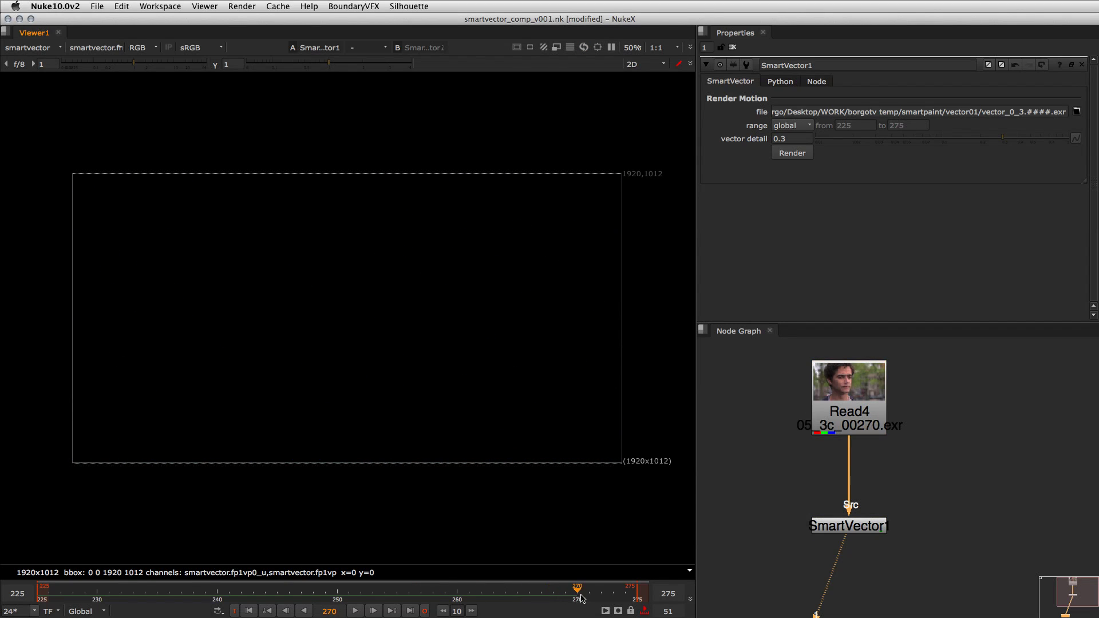
pyautogui.moveTo(580, 597); pyautogui.dragTo(108, 591)
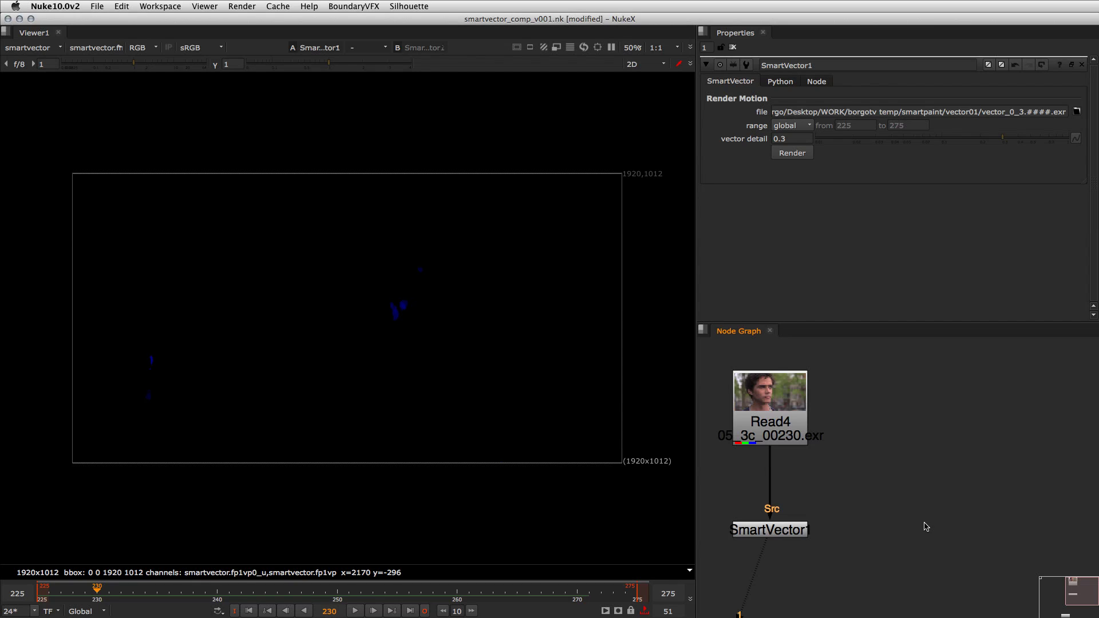
# - Add a VectorDistort node beside the SmartVector1 node
pyautogui.press('Tab')
pyautogui.write('vec')
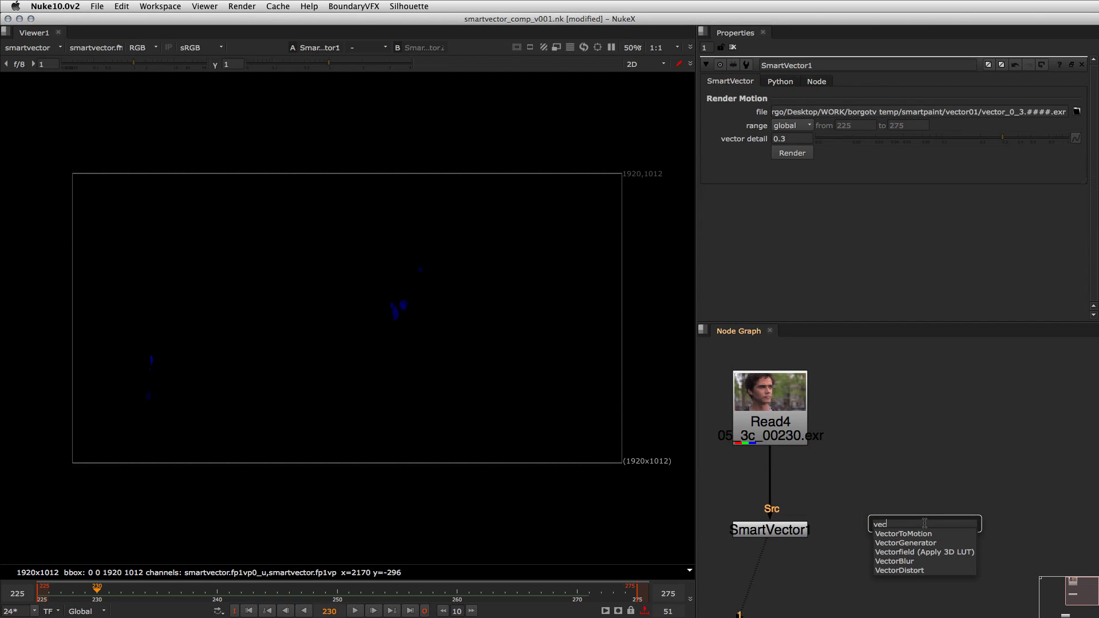
pyautogui.press('Down')
pyautogui.press('Down')
pyautogui.press('Down')
pyautogui.press('Down')
pyautogui.press('Down')
pyautogui.press('Return')
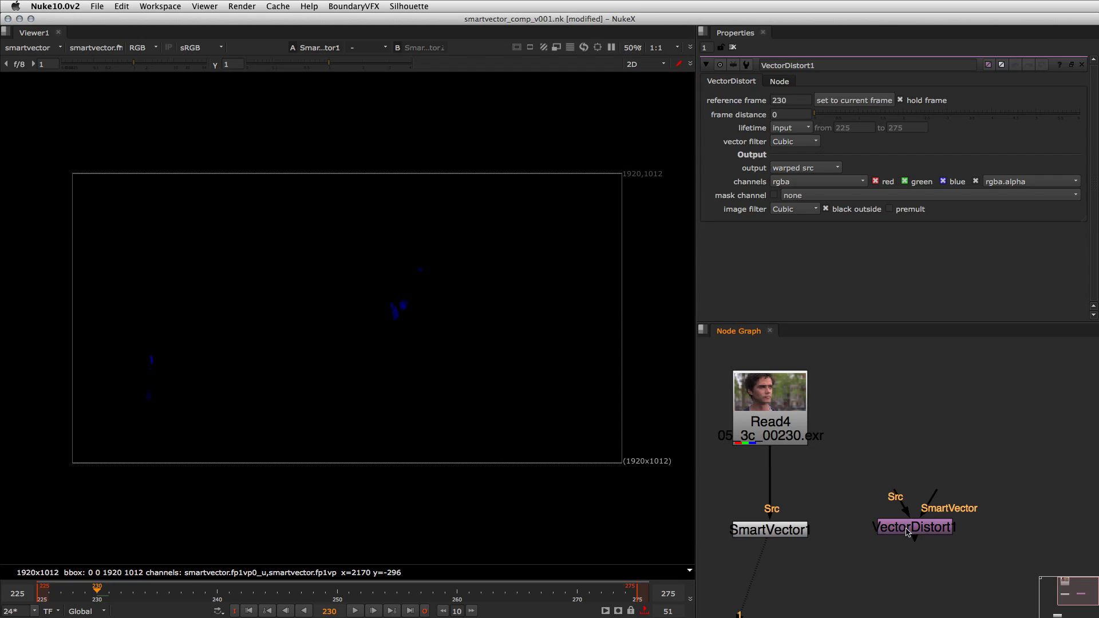
pyautogui.click(927, 568)
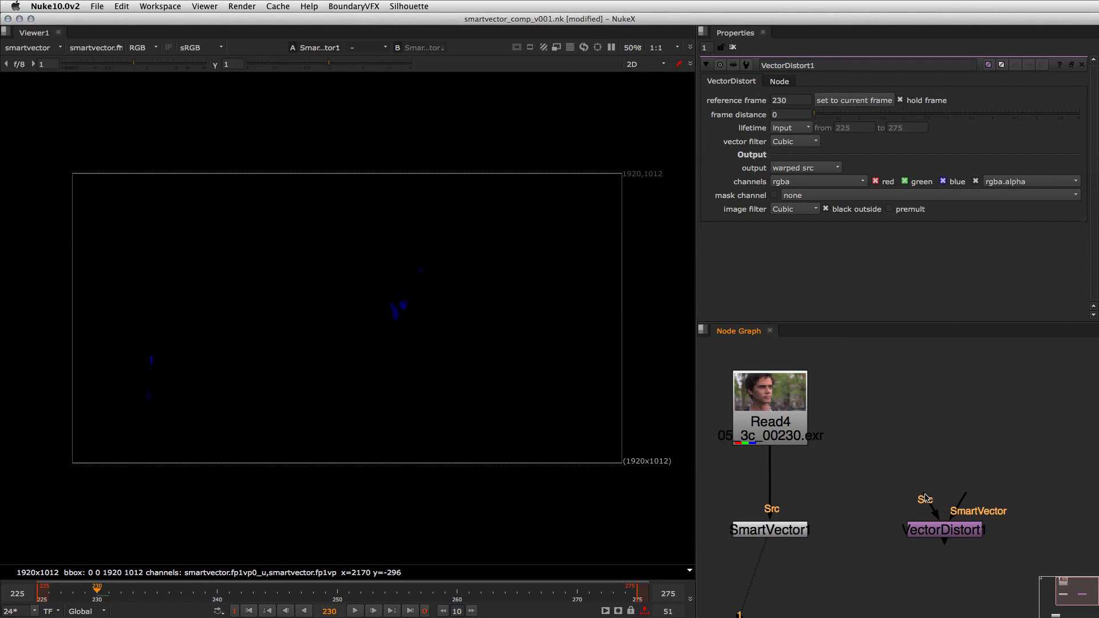
# - Connect VectorDistort1's Src input to Read4 and its SmartVector input to SmartVector1
pyautogui.moveTo(930, 504); pyautogui.dragTo(780, 418)
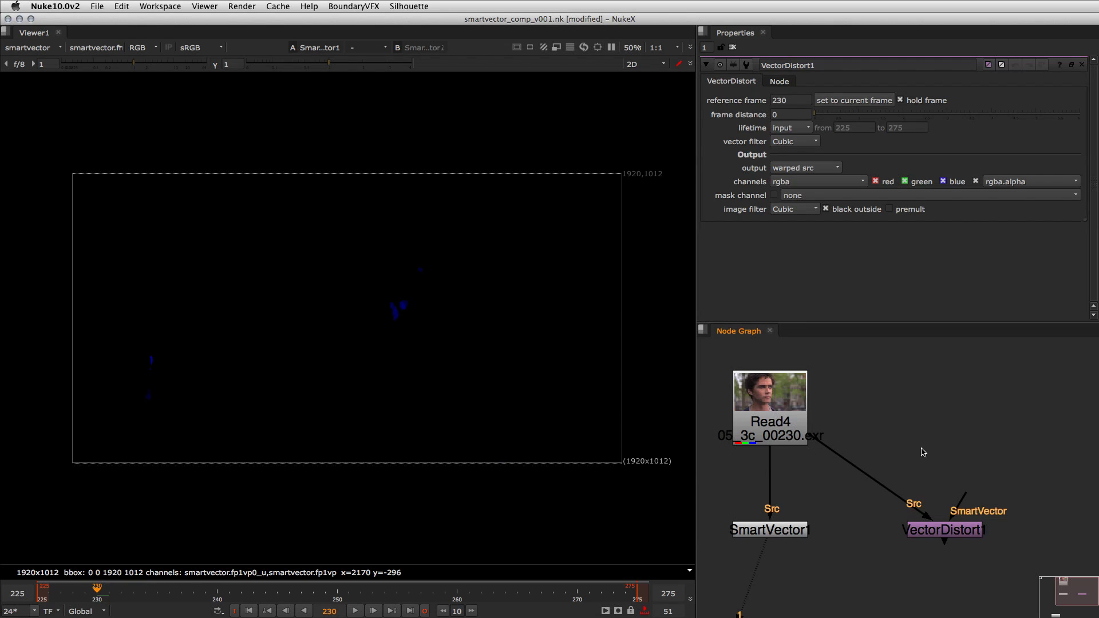
pyautogui.moveTo(966, 498); pyautogui.dragTo(768, 537)
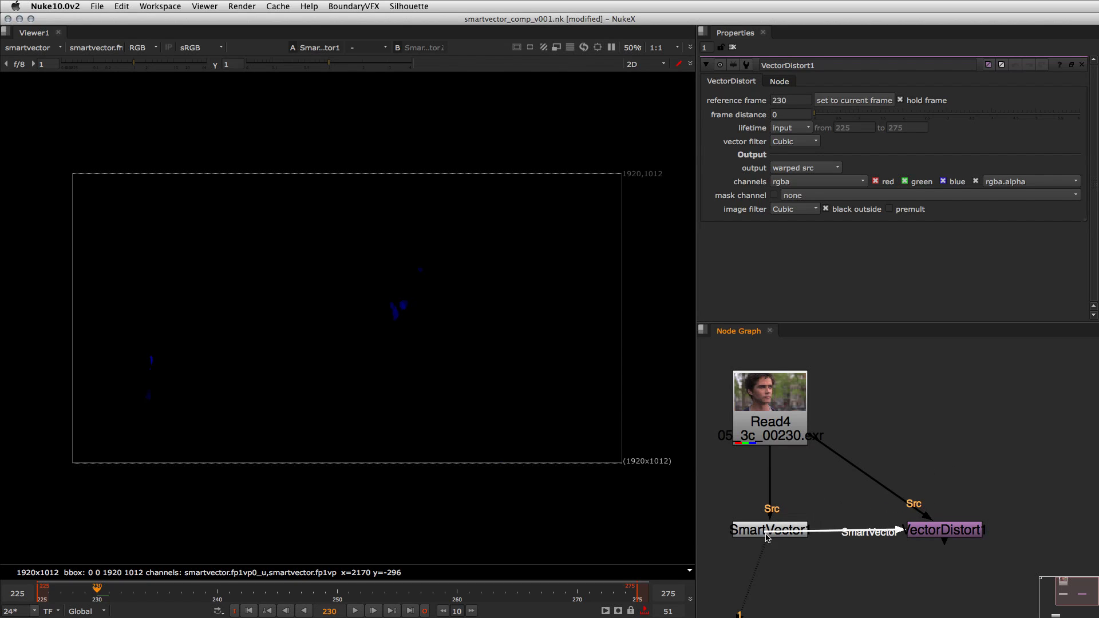
pyautogui.moveTo(932, 533); pyautogui.dragTo(941, 532)
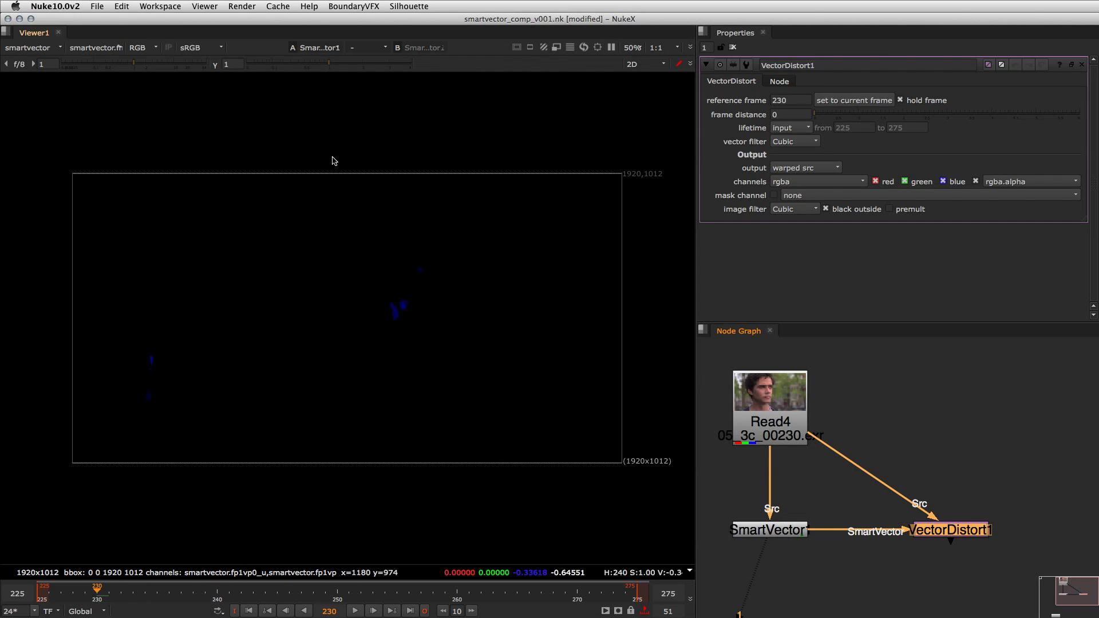
# - Switch the viewer to the rgba layer and show the VectorDistort1 output
pyautogui.click(22, 49)
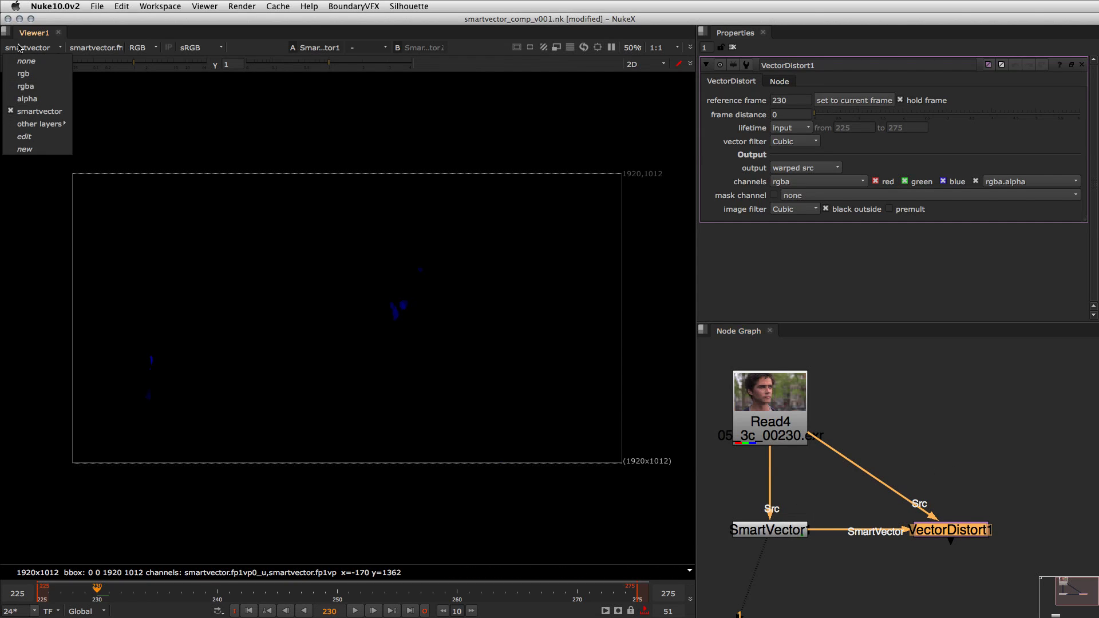
pyautogui.click(26, 86)
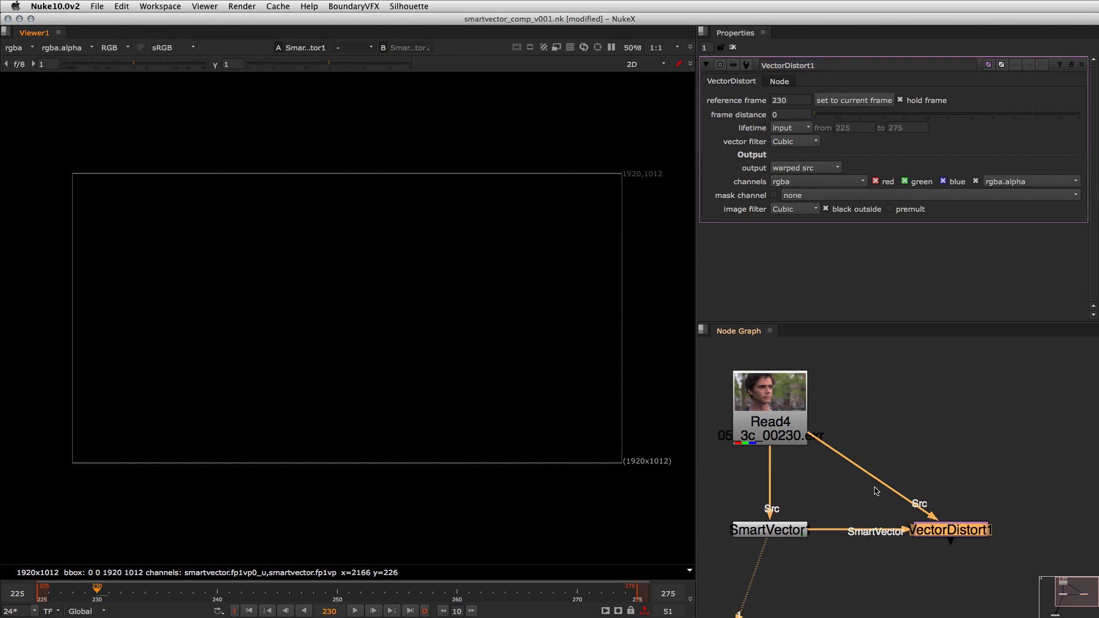
pyautogui.press('1')
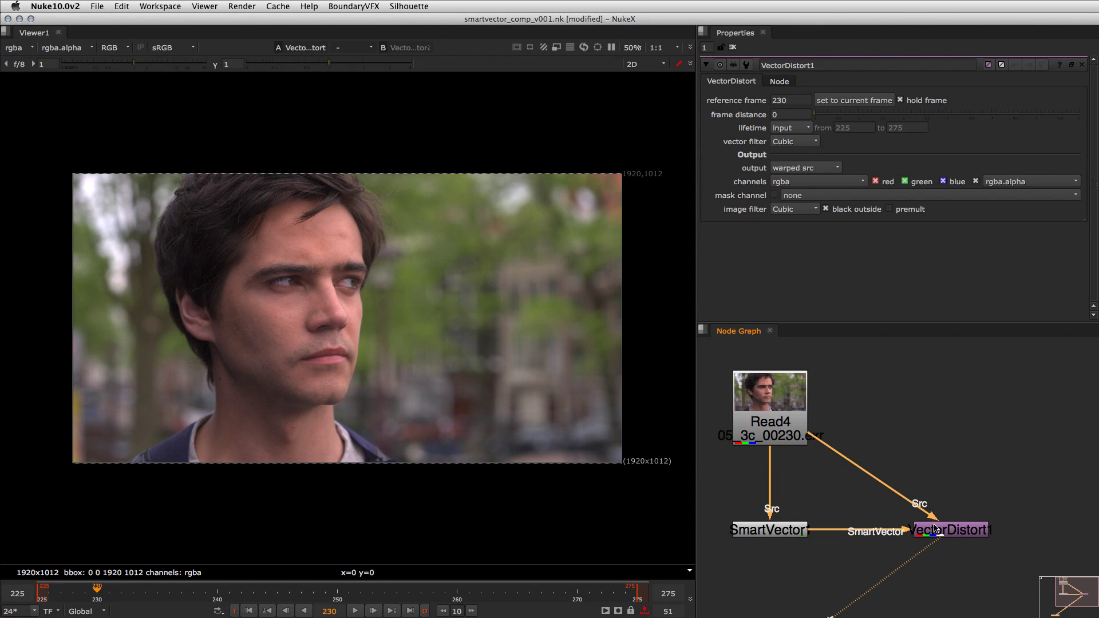
pyautogui.click(949, 456)
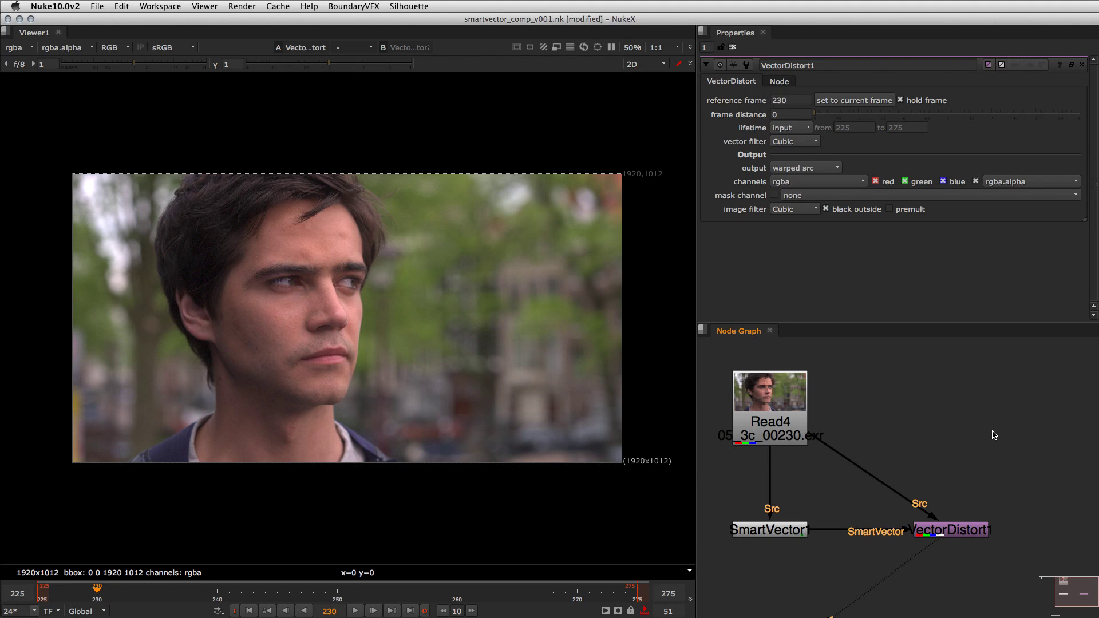
pyautogui.press('Tab')
pyautogui.write('track')
pyautogui.press('Return')
pyautogui.click(807, 82)
pyautogui.click(781, 101)
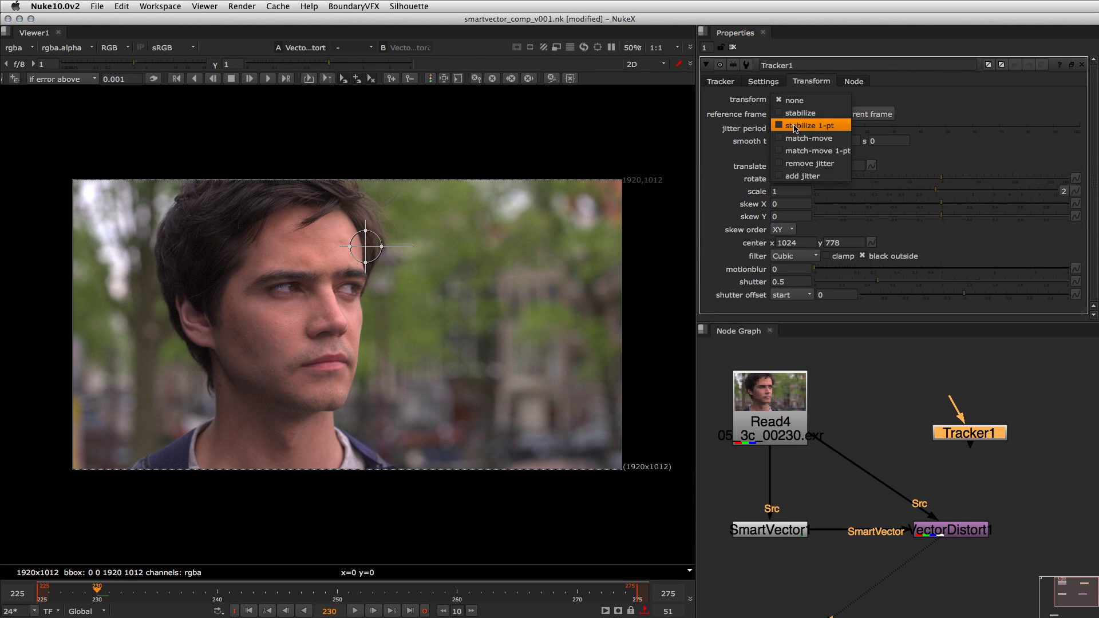
pyautogui.click(866, 218)
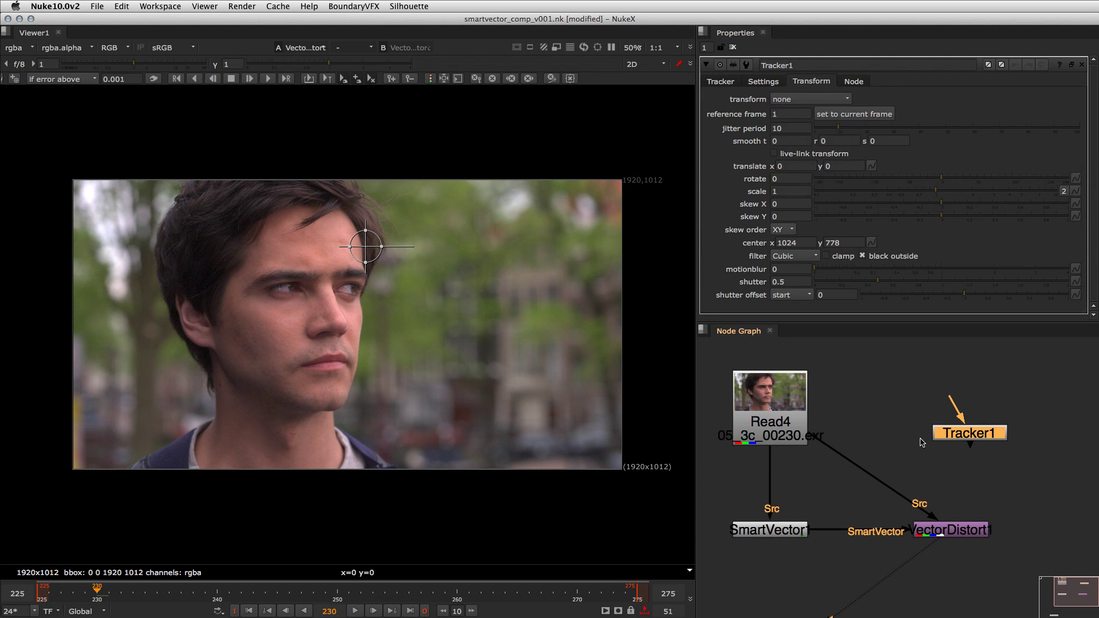
pyautogui.click(945, 433)
pyautogui.press('Delete')
# - Reopen the properties of VectorDistort1 to check its reference frame setting
pyautogui.click(954, 533)
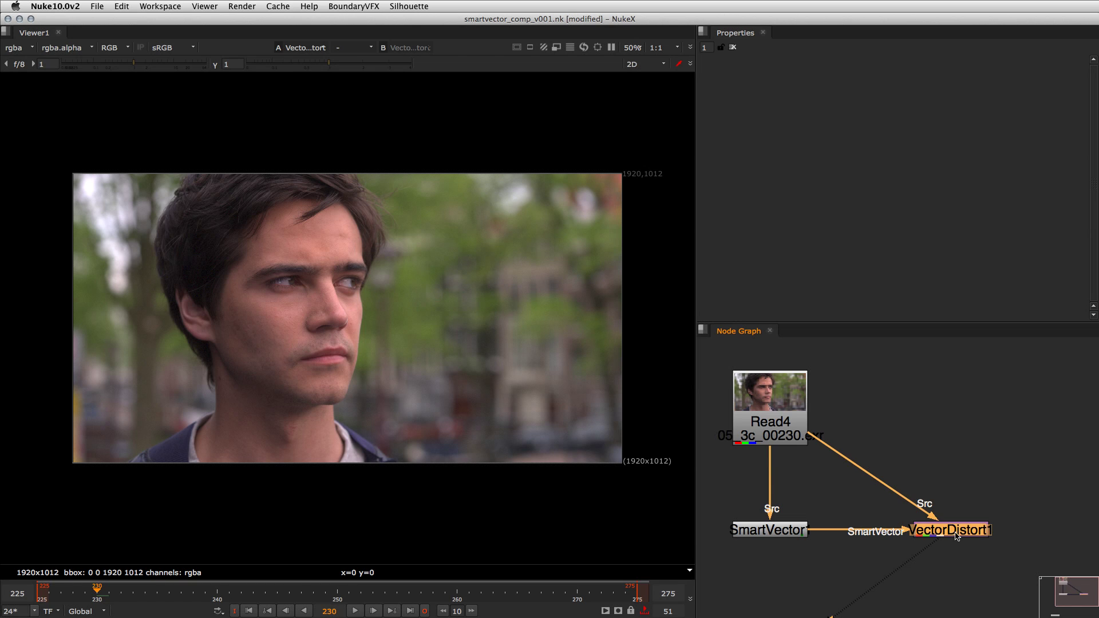
pyautogui.keyDown('shift'); pyautogui.click(954, 528); pyautogui.keyUp('shift')
pyautogui.doubleClick(960, 535)
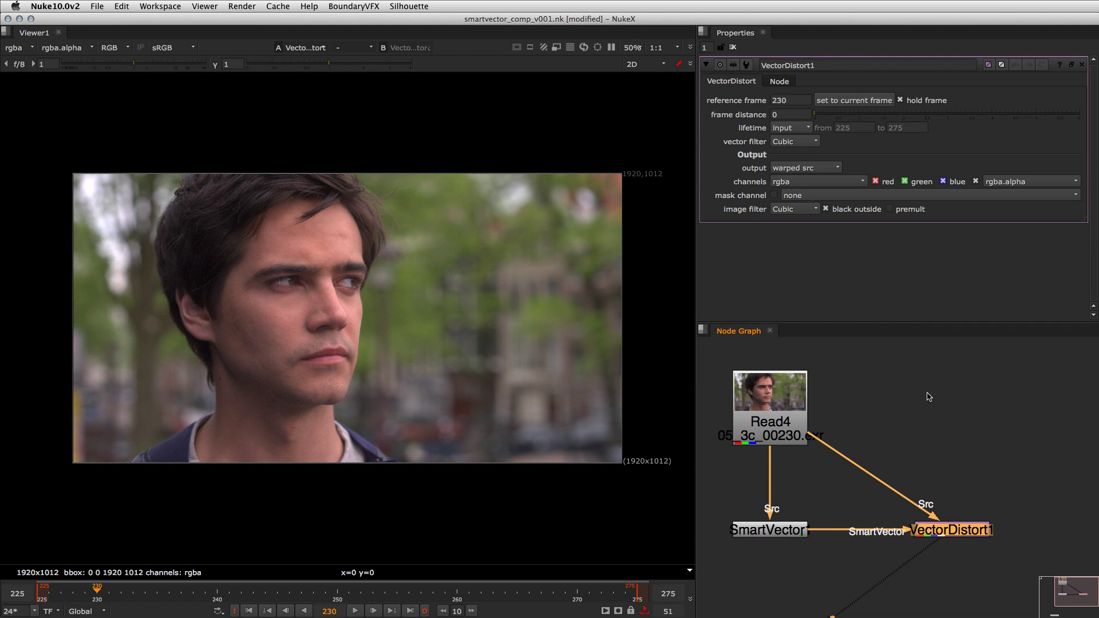
# - Add a RotoPaint node and insert it between Read4 and the Src input of VectorDistort1
pyautogui.scroll(3, 276, 358)
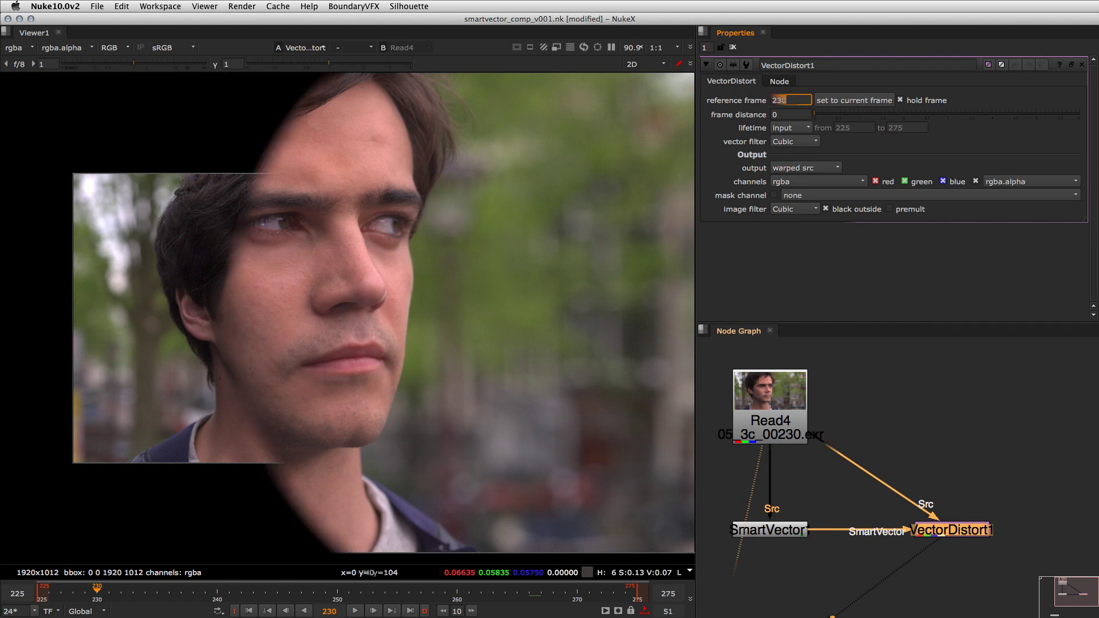
pyautogui.click(998, 444)
pyautogui.press('p')
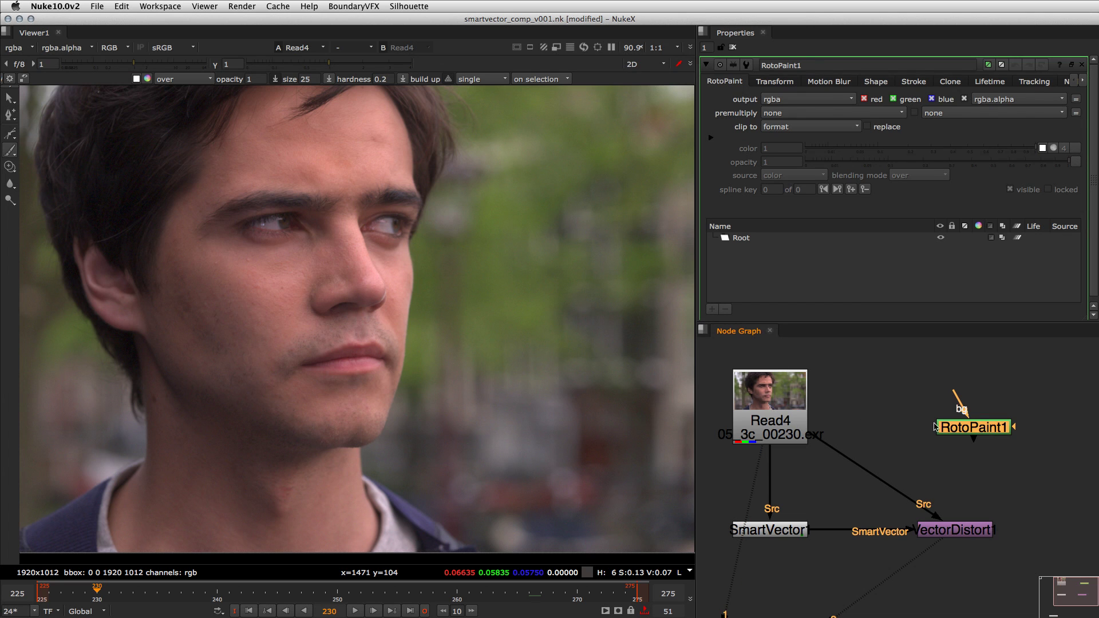
pyautogui.moveTo(935, 426)
pyautogui.mouseDown()
pyautogui.moveTo(946, 435)
pyautogui.moveTo(862, 468)
pyautogui.moveTo(939, 437)
pyautogui.moveTo(959, 423)
pyautogui.moveTo(950, 418)
pyautogui.mouseUp()
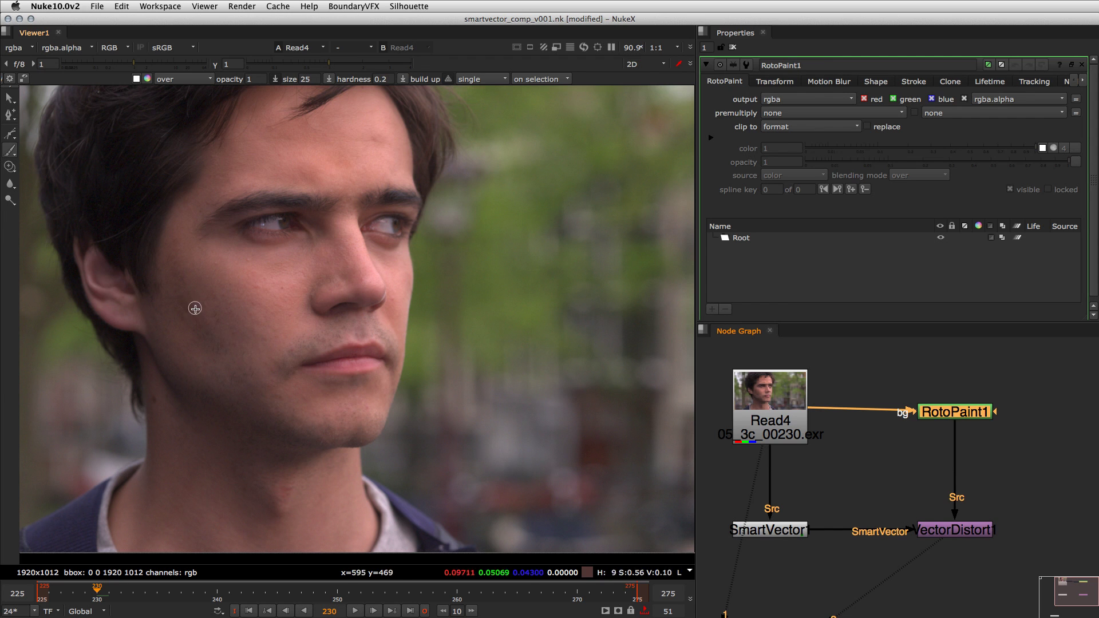
# - With a size 44 brush, view RotoPaint1 and paint white marks on the cheek, the nose tip and above both eyebrows
pyautogui.moveTo(195, 309)
pyautogui.keyDown('shift'); pyautogui.mouseDown()
pyautogui.moveTo(166, 265)
pyautogui.moveTo(194, 334)
pyautogui.moveTo(174, 250)
pyautogui.moveTo(221, 349)
pyautogui.mouseUp(); pyautogui.keyUp('shift')
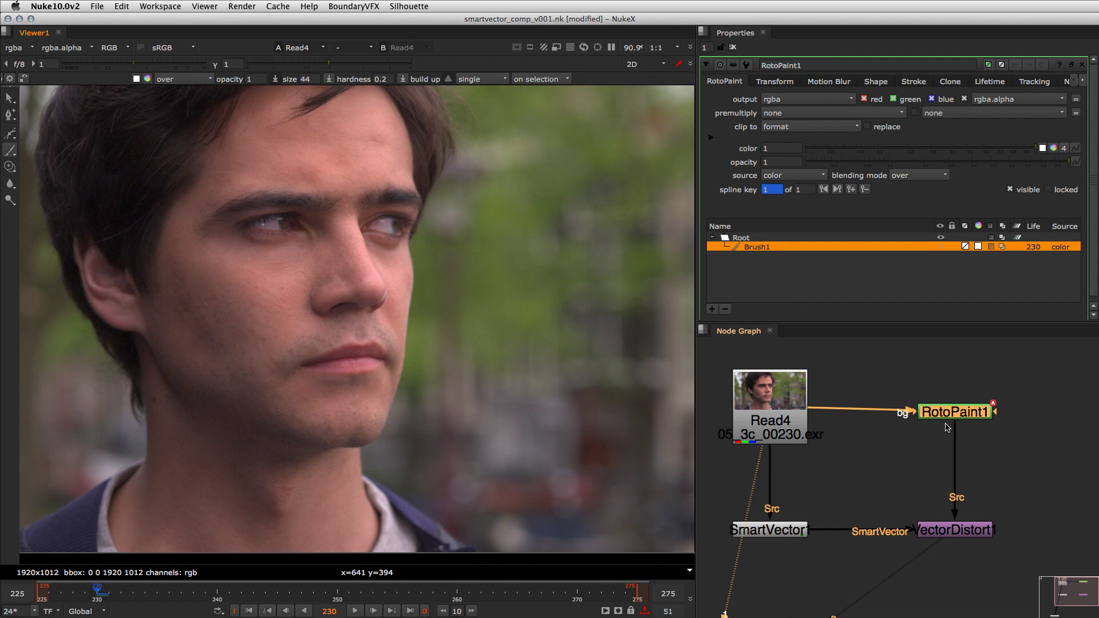
pyautogui.moveTo(953, 418); pyautogui.dragTo(953, 413)
pyautogui.press('1')
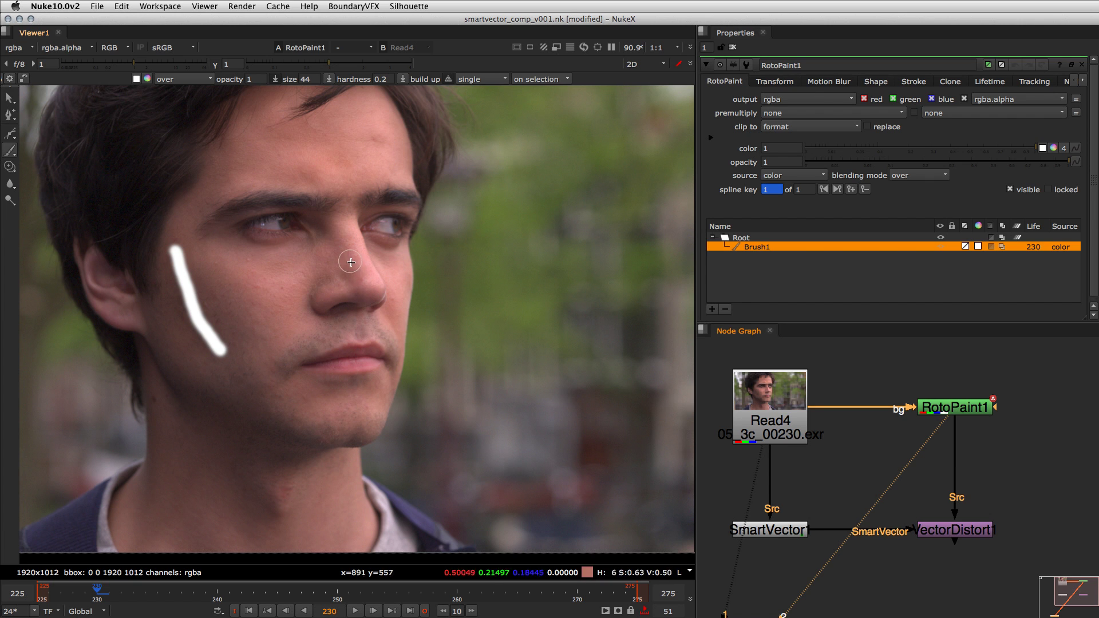
pyautogui.click(375, 288)
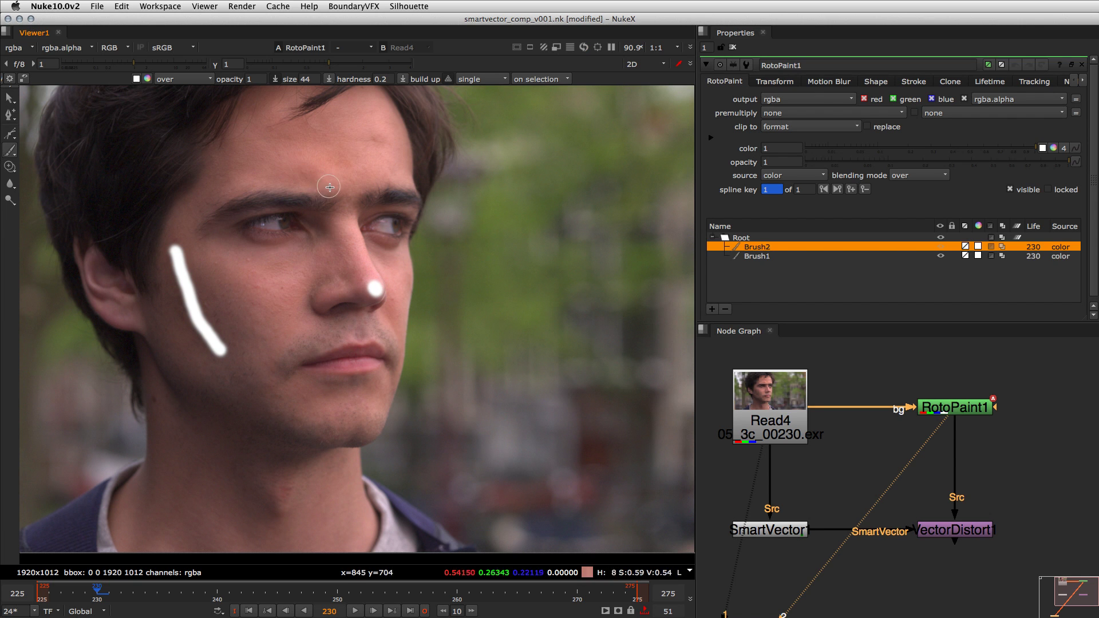
pyautogui.moveTo(338, 188); pyautogui.dragTo(232, 192)
pyautogui.moveTo(364, 190); pyautogui.dragTo(422, 191)
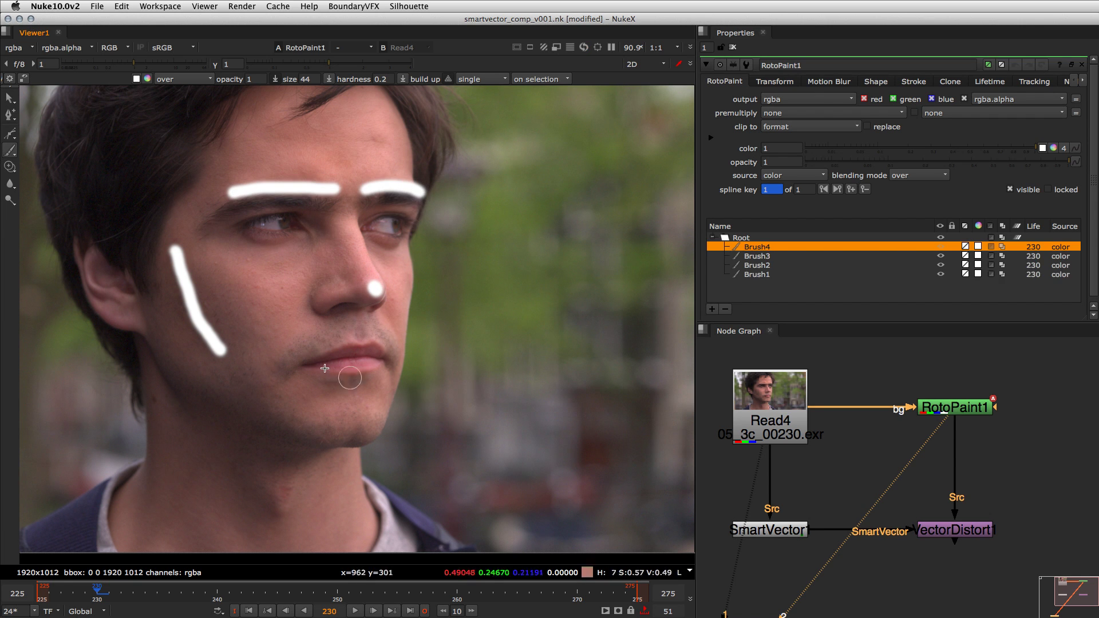
# - Disconnect RotoPaint1's bg input from Read4 and move RotoPaint1 closer to VectorDistort1
pyautogui.click(933, 446)
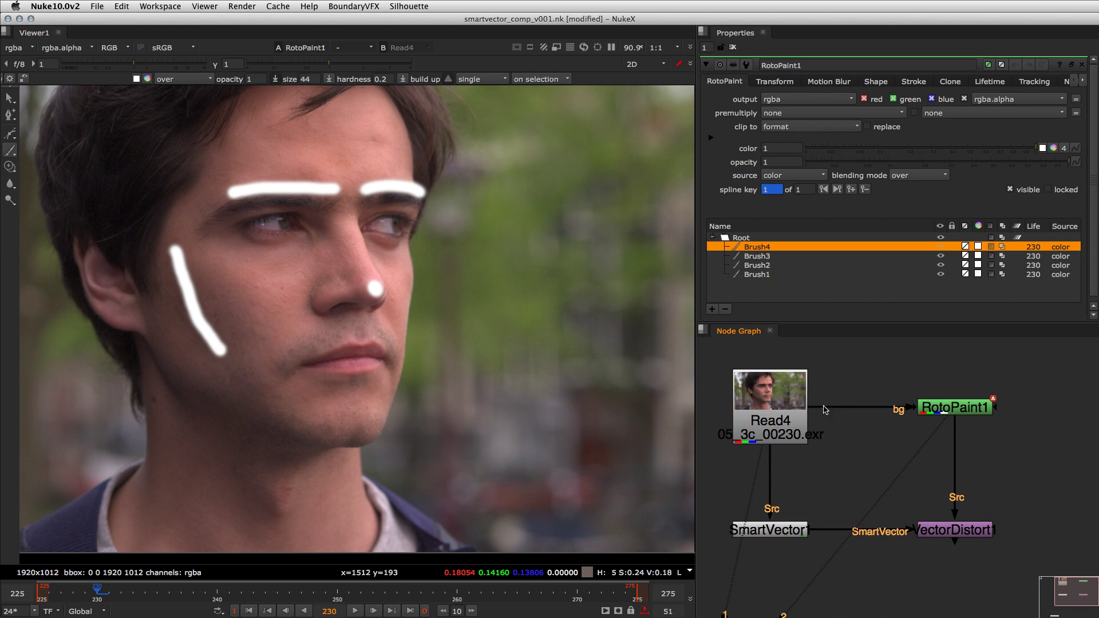
pyautogui.moveTo(825, 411); pyautogui.dragTo(893, 355)
pyautogui.scroll(-3, 820, 462)
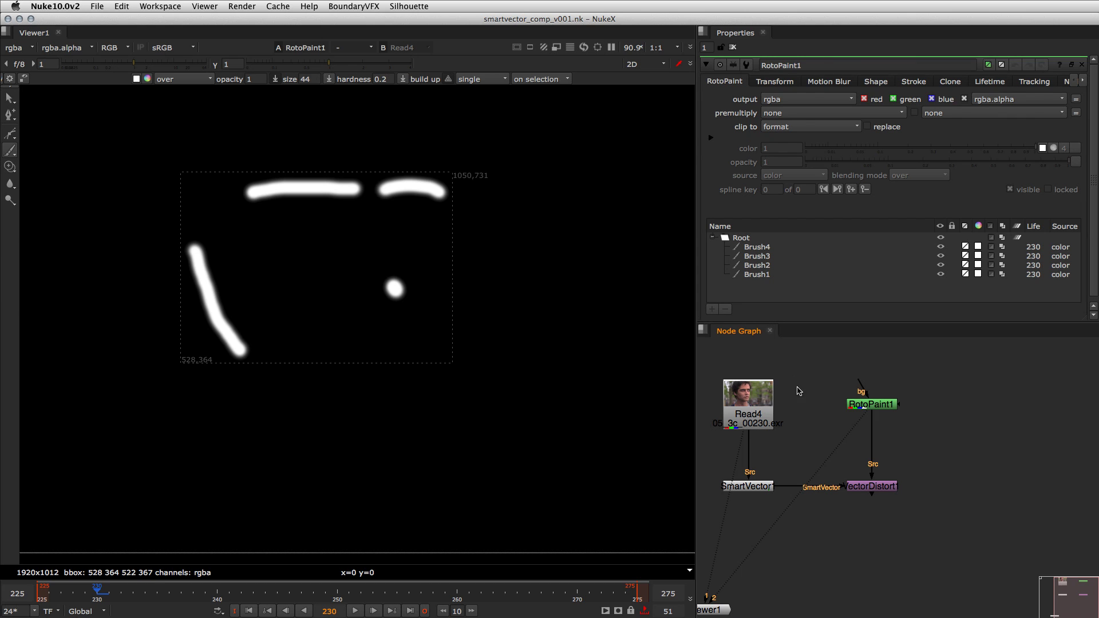
pyautogui.moveTo(859, 408); pyautogui.dragTo(858, 431)
# - Add a Merge node set to over, with VectorDistort1 in its A input and Read4 in its B input
pyautogui.moveTo(854, 482); pyautogui.dragTo(919, 533, button='middle')
pyautogui.press('m')
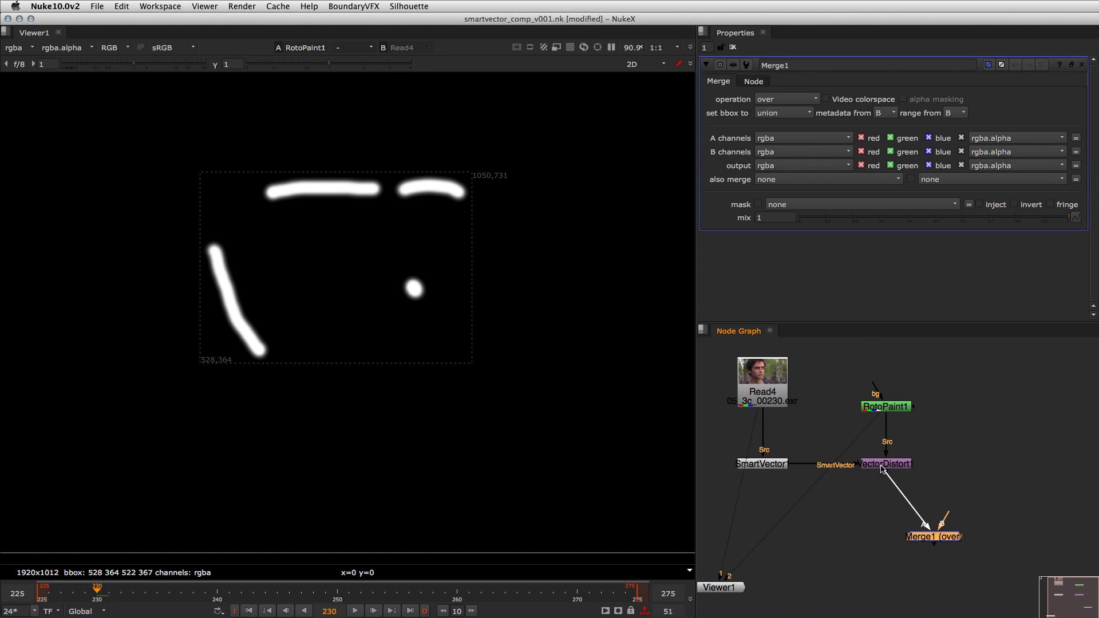
pyautogui.moveTo(882, 469); pyautogui.dragTo(882, 469)
pyautogui.moveTo(943, 550); pyautogui.dragTo(797, 375)
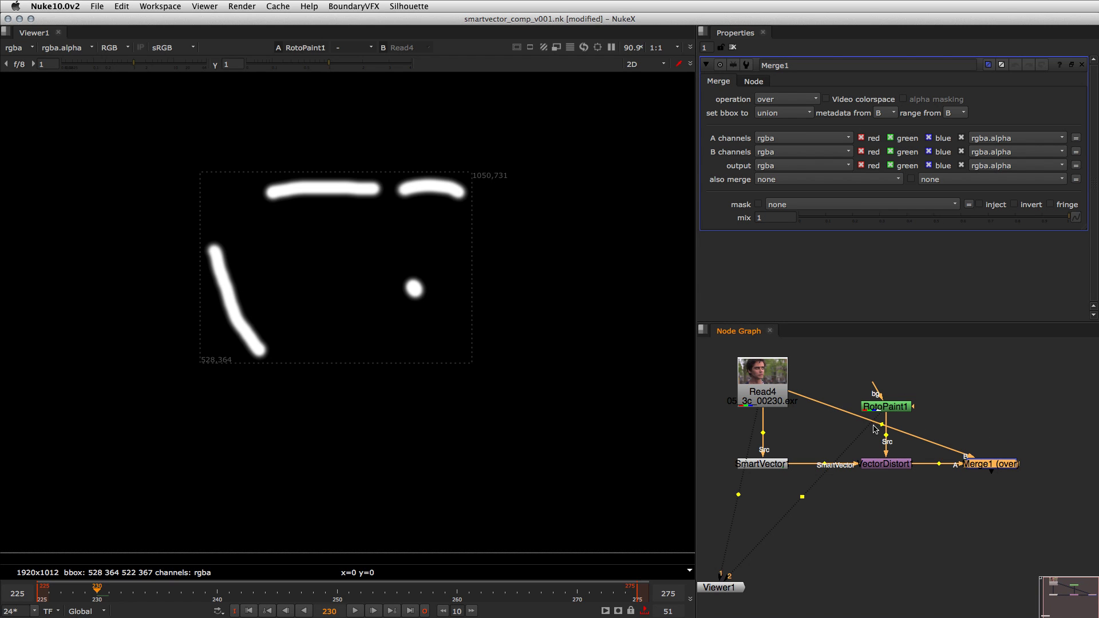
# - Route the Merge1 B connection through a dot, tidy the node layout and view Merge1
pyautogui.keyDown('ctrl'); pyautogui.moveTo(875, 427); pyautogui.dragTo(687, 358); pyautogui.keyUp('ctrl')
pyautogui.moveTo(790, 382)
pyautogui.mouseDown()
pyautogui.moveTo(790, 341)
pyautogui.moveTo(792, 385)
pyautogui.moveTo(792, 375)
pyautogui.mouseUp()
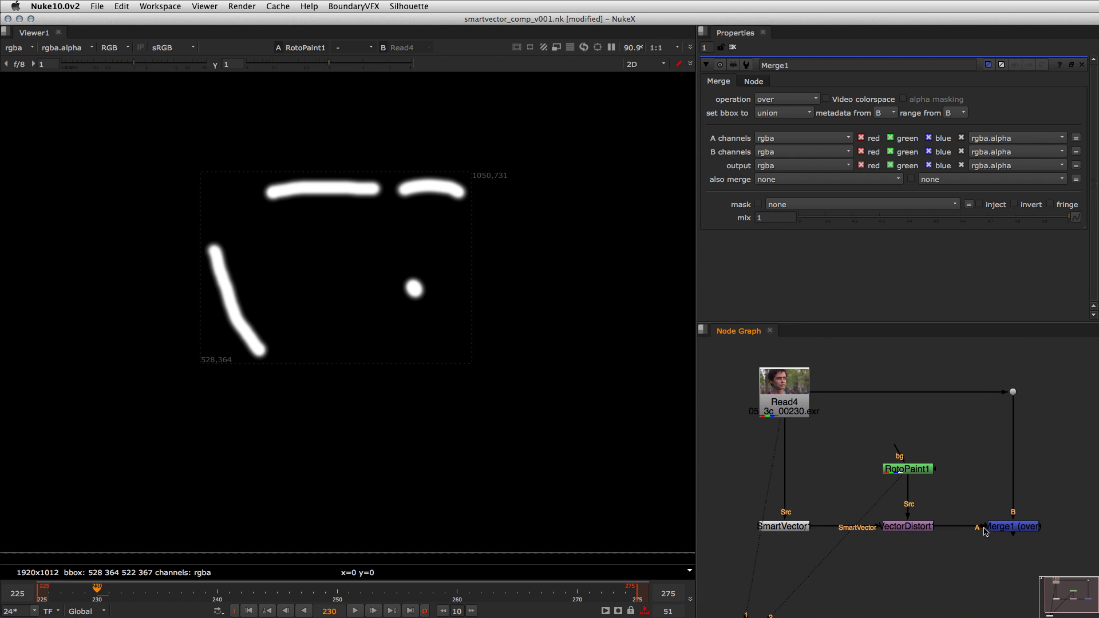
pyautogui.press('1')
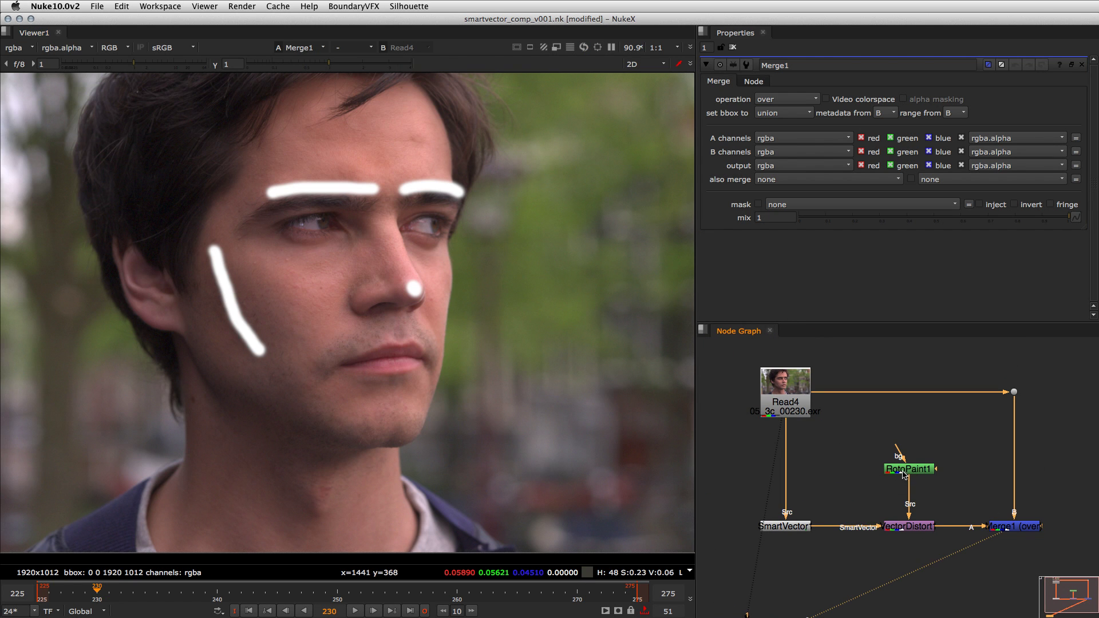
# - View the RotoPaint1 output and move on to frame 236 to check the paint strokes there
pyautogui.click(904, 473)
pyautogui.press('1')
pyautogui.click(121, 593)
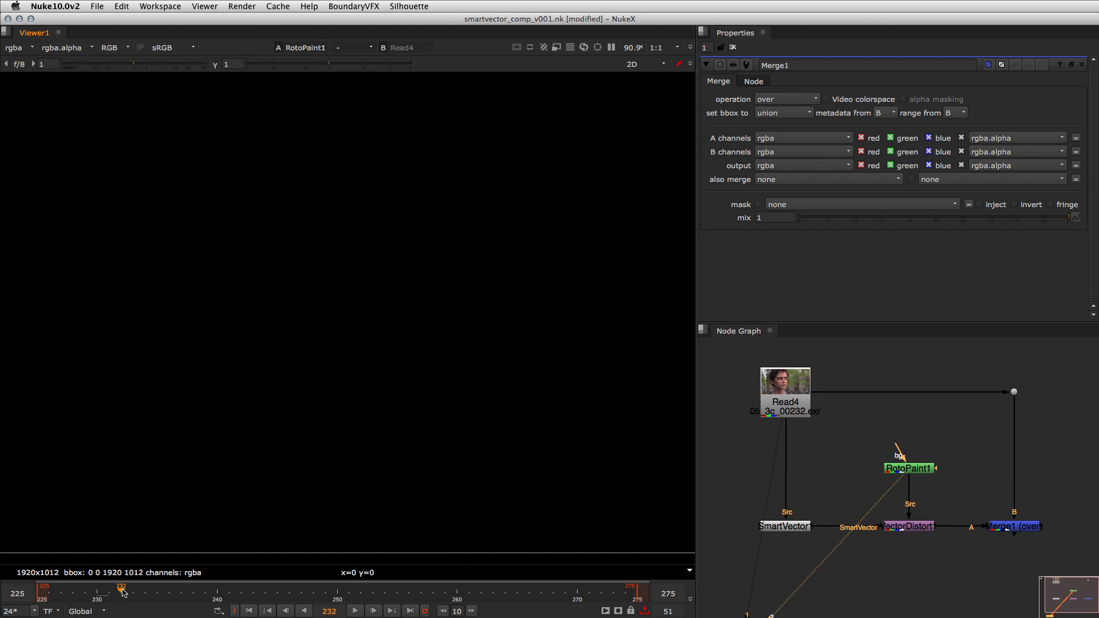
pyautogui.click(904, 532)
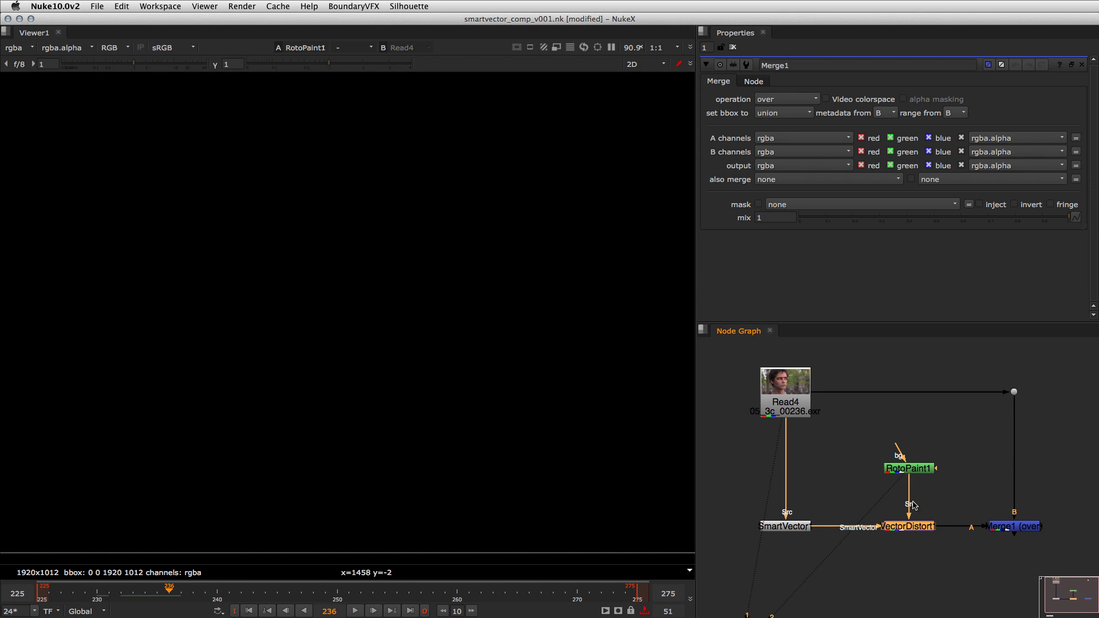
# - Set the lifetime of all four RotoPaint1 brush strokes to all frames
pyautogui.doubleClick(906, 470)
pyautogui.click(755, 248)
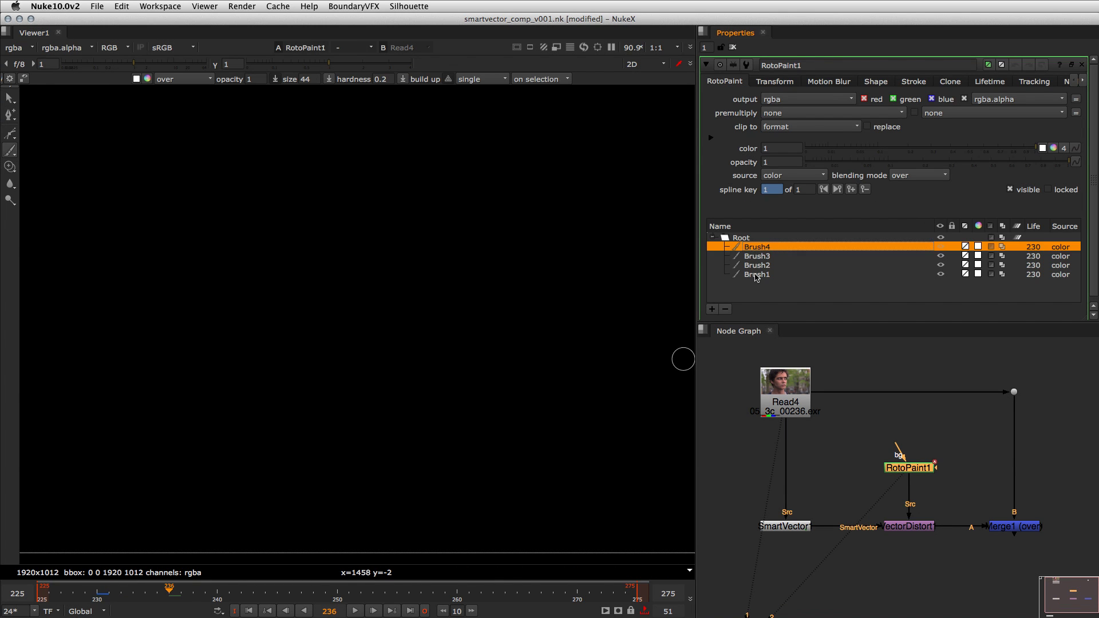
pyautogui.keyDown('shift'); pyautogui.click(757, 275); pyautogui.keyUp('shift')
pyautogui.click(988, 81)
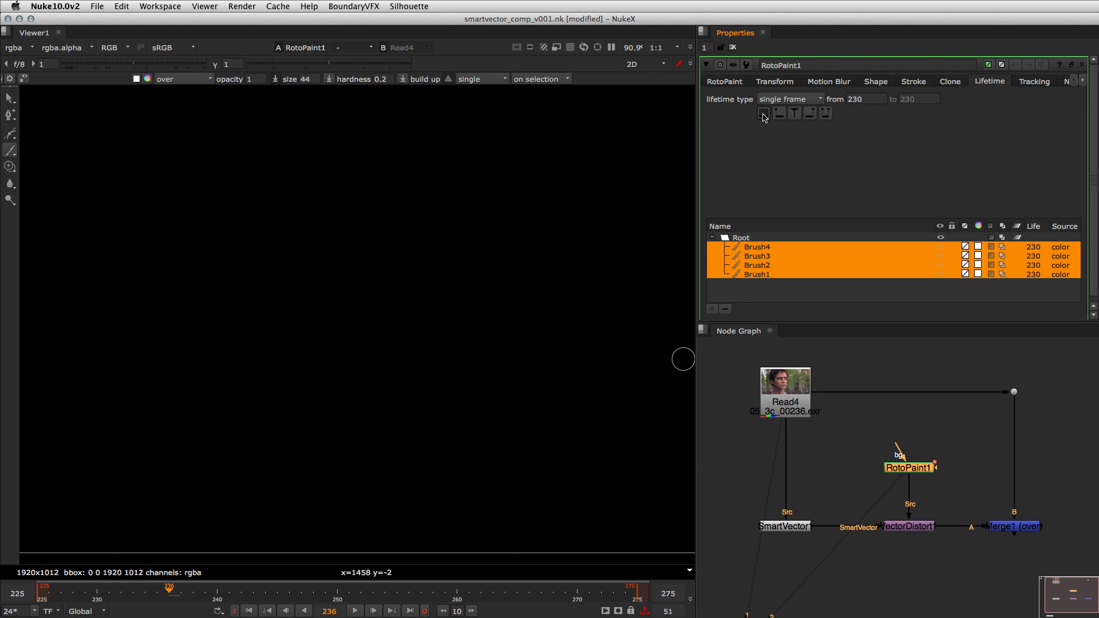
pyautogui.click(764, 114)
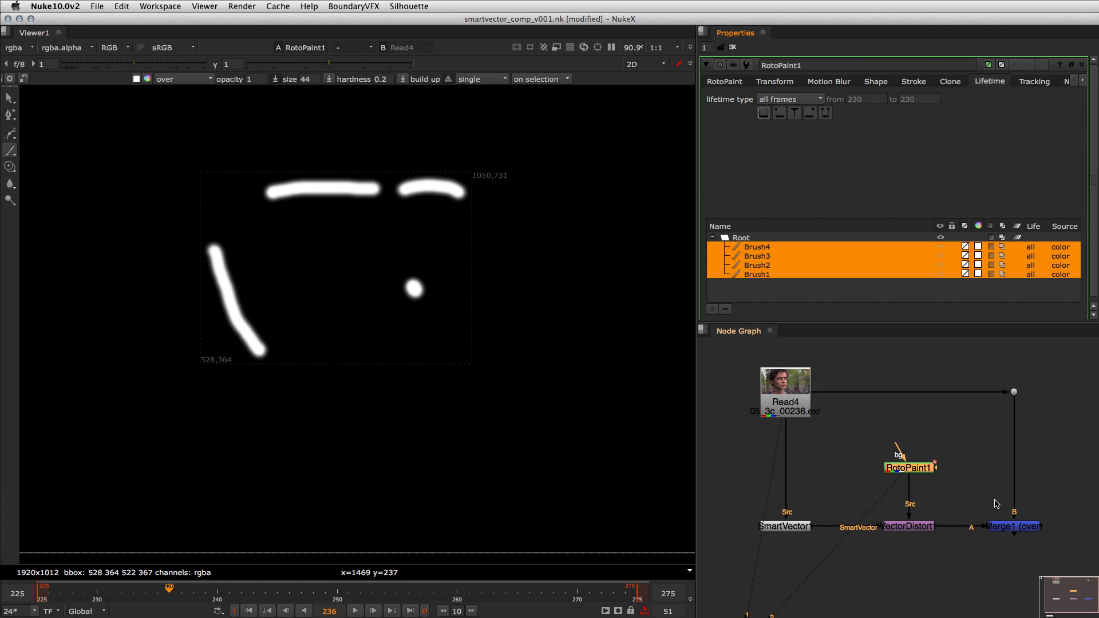
# - Compare the strokes in RotoPaint1 and VectorDistort1 across frames, going through frame 244 up to frame 260
pyautogui.click(198, 596)
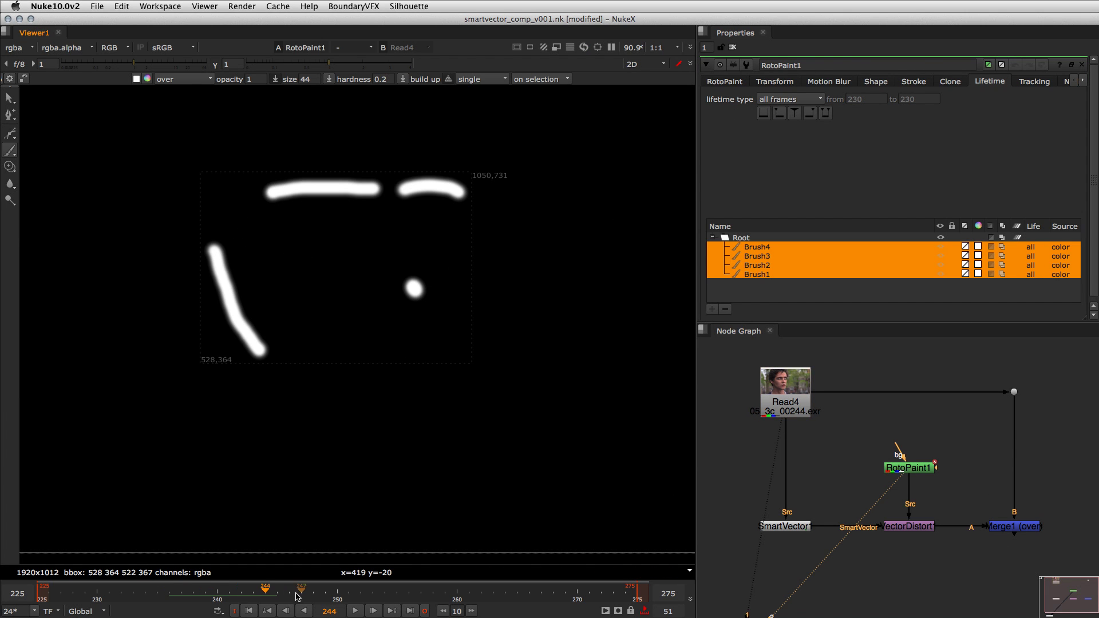
pyautogui.click(899, 530)
pyautogui.press('1')
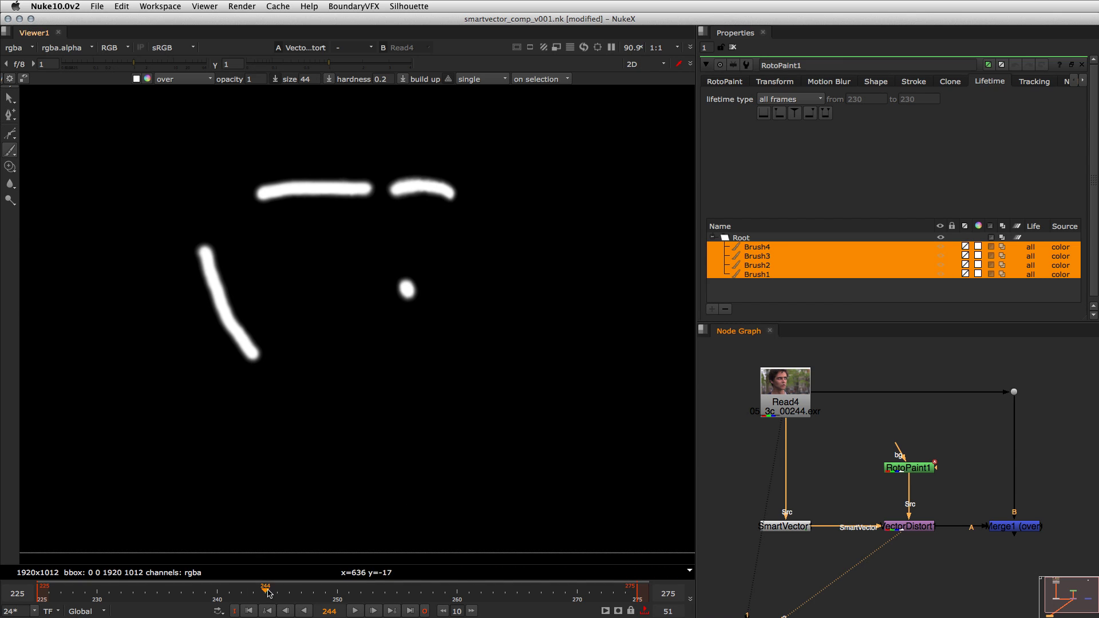
pyautogui.click(373, 594)
pyautogui.moveTo(373, 593)
pyautogui.mouseDown()
pyautogui.moveTo(638, 593)
pyautogui.moveTo(58, 590)
pyautogui.moveTo(457, 587)
pyautogui.mouseUp()
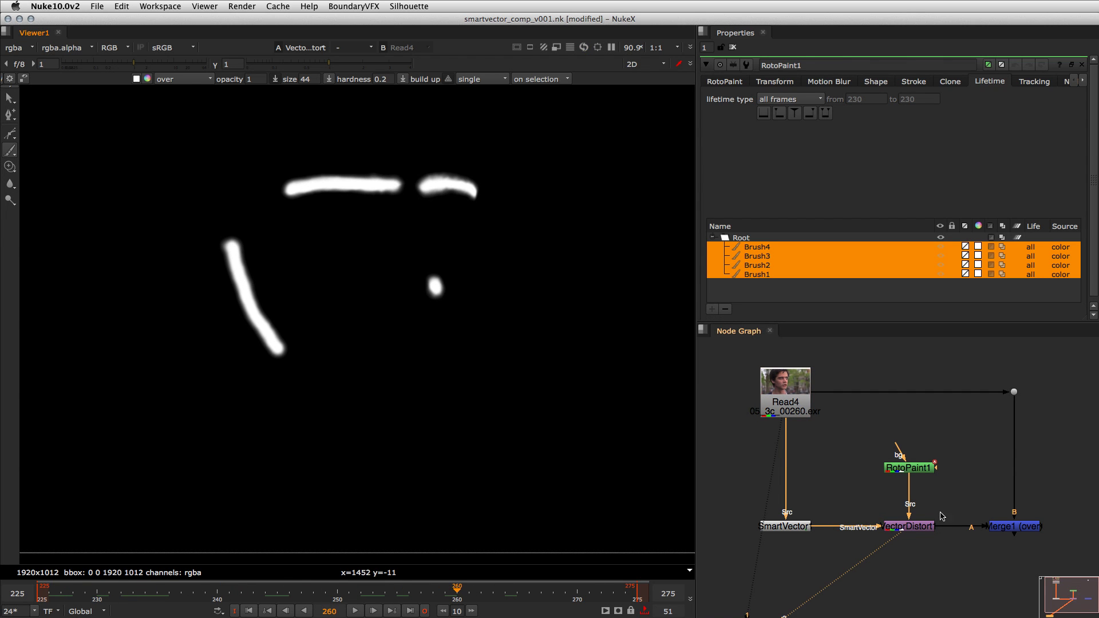
# - View Merge1 and play the shot from frame 230 to check how the warped strokes follow the face
pyautogui.click(1003, 528)
pyautogui.press('1')
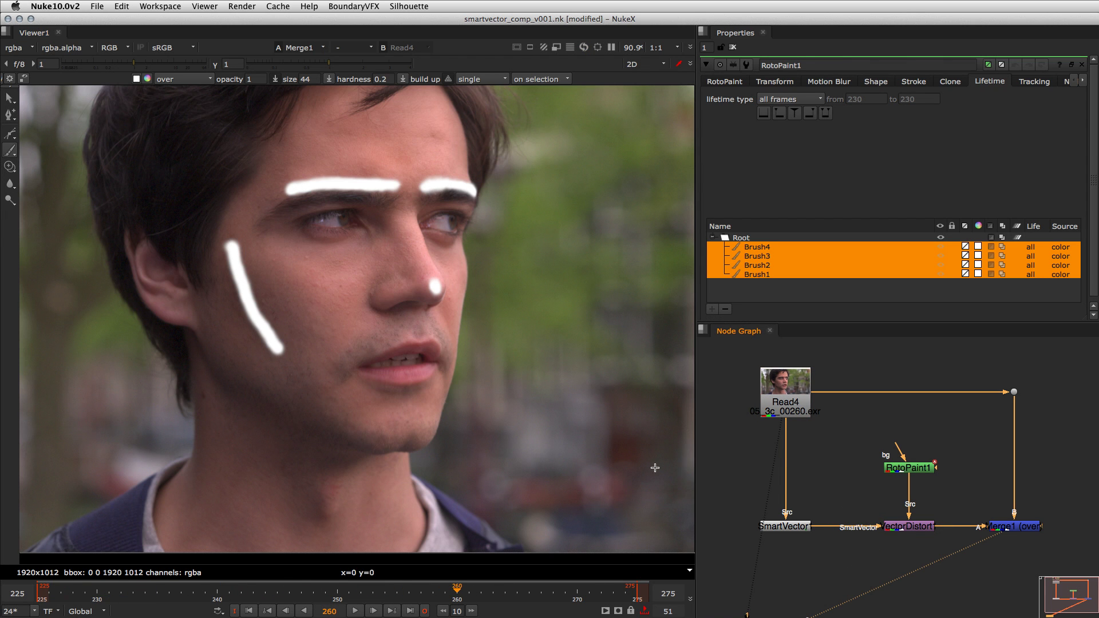
pyautogui.click(97, 593)
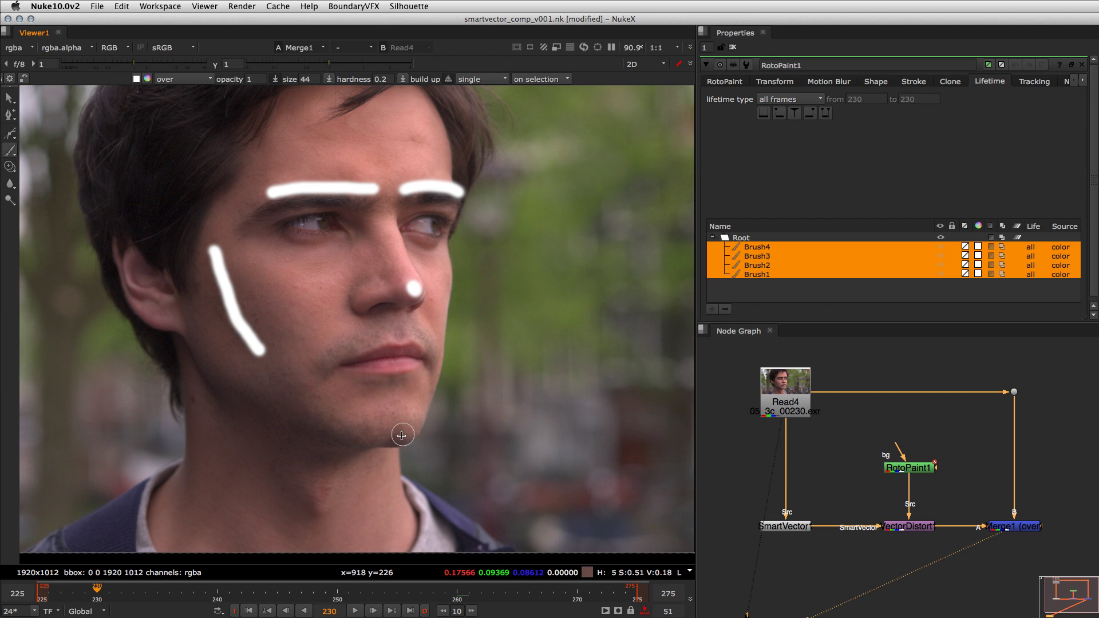
pyautogui.press('l')
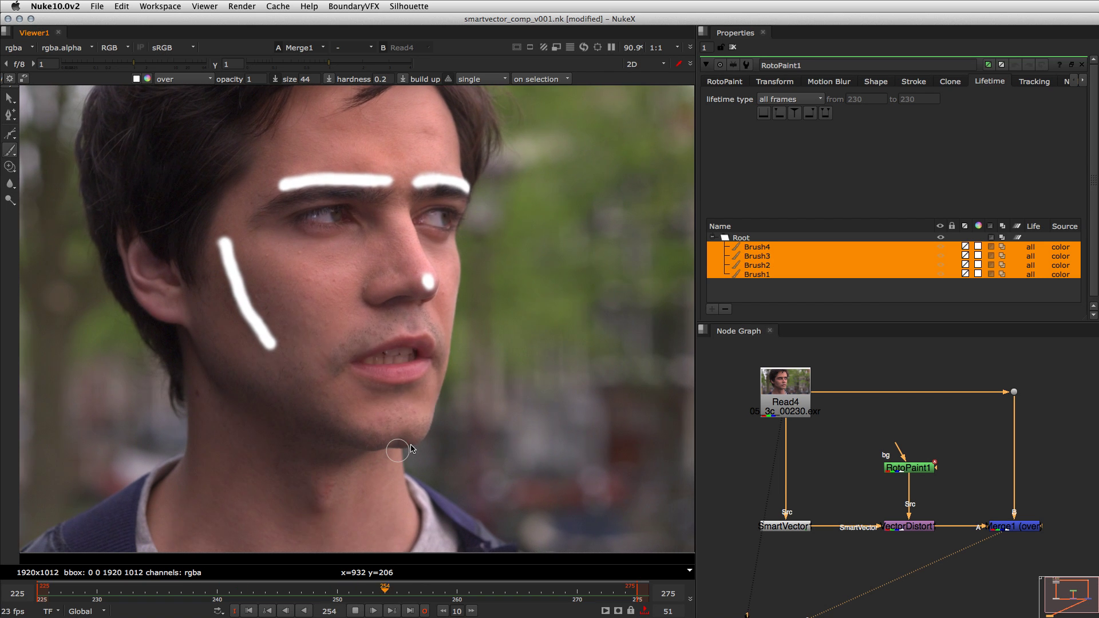
pyautogui.press('k')
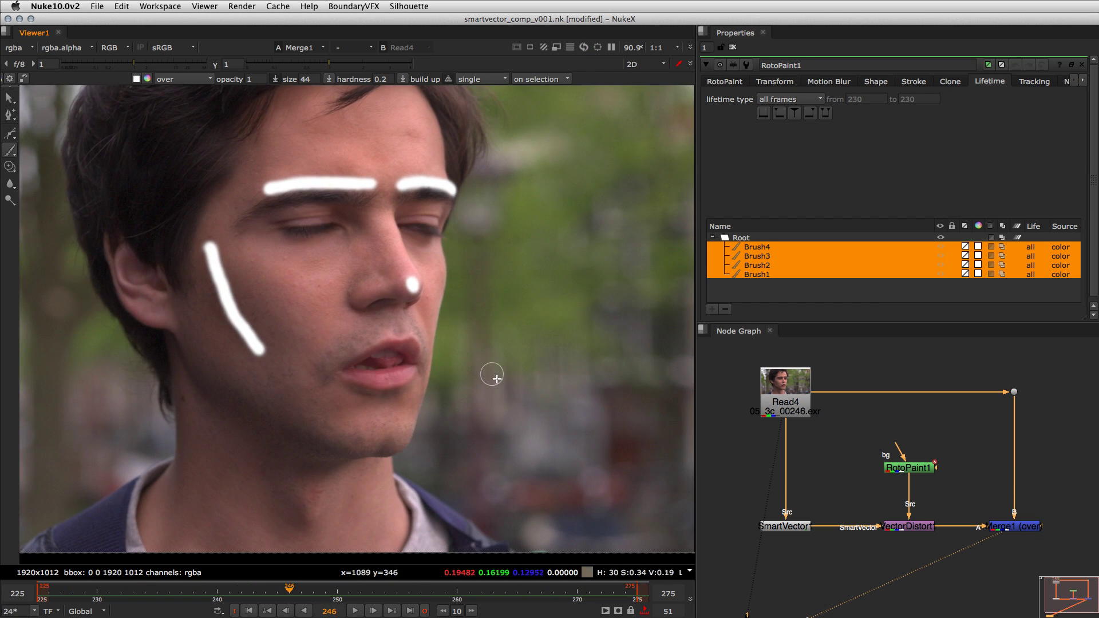
# - Reduce the RotoPaint1 brush size to about 24 and paint one short white stroke on each lip on frame 230
pyautogui.click(97, 594)
pyautogui.scroll(5, 416, 430)
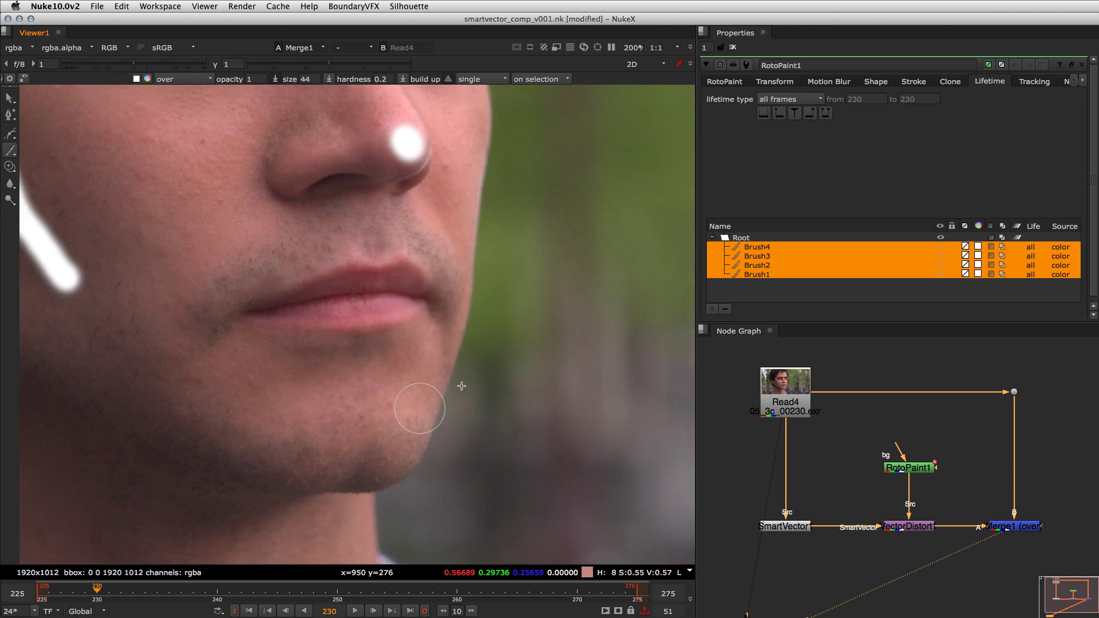
pyautogui.click(909, 467)
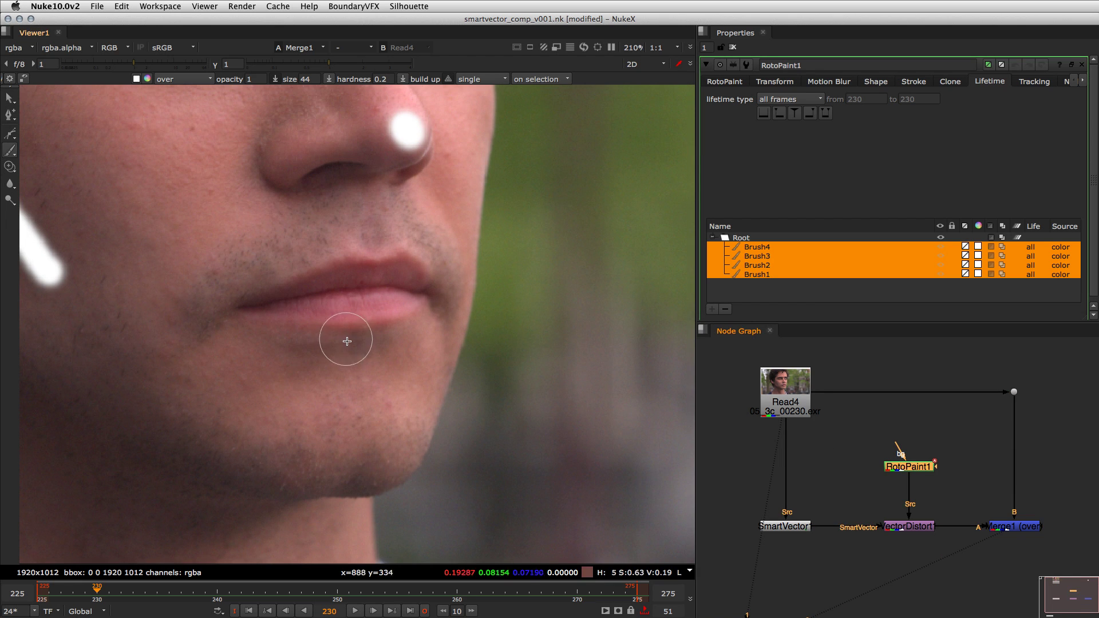
pyautogui.keyDown('shift'); pyautogui.moveTo(343, 353); pyautogui.dragTo(319, 309); pyautogui.keyUp('shift')
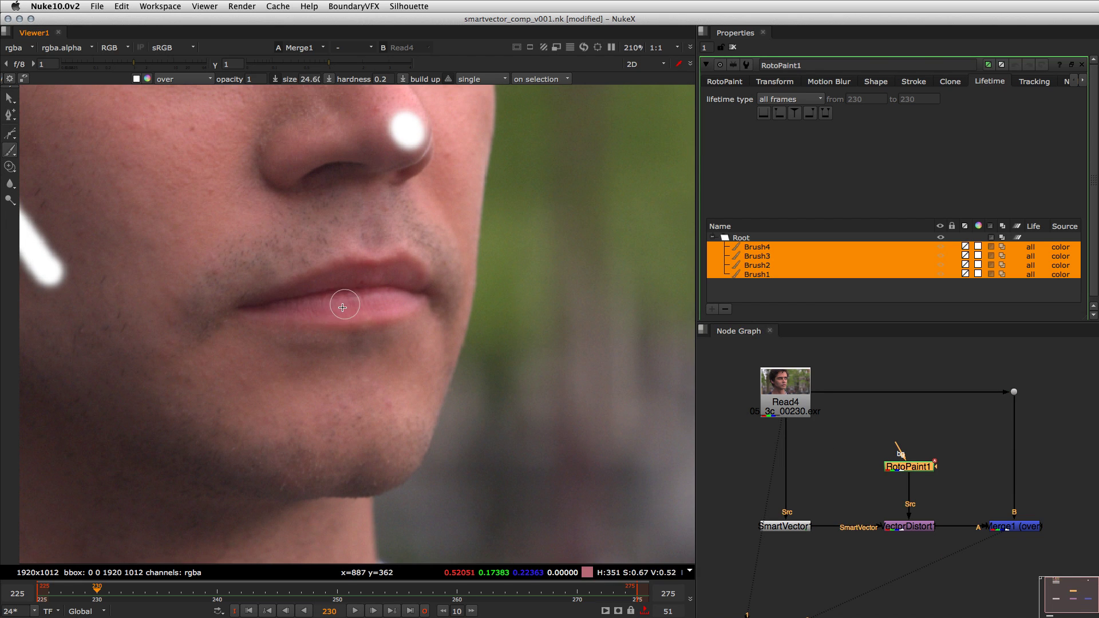
pyautogui.click(338, 307)
pyautogui.moveTo(393, 303)
pyautogui.mouseDown()
pyautogui.moveTo(354, 270)
pyautogui.moveTo(404, 268)
pyautogui.mouseUp()
# - Check the RotoPaint1 output, return the viewer to Merge1 and save the script
pyautogui.press('2')
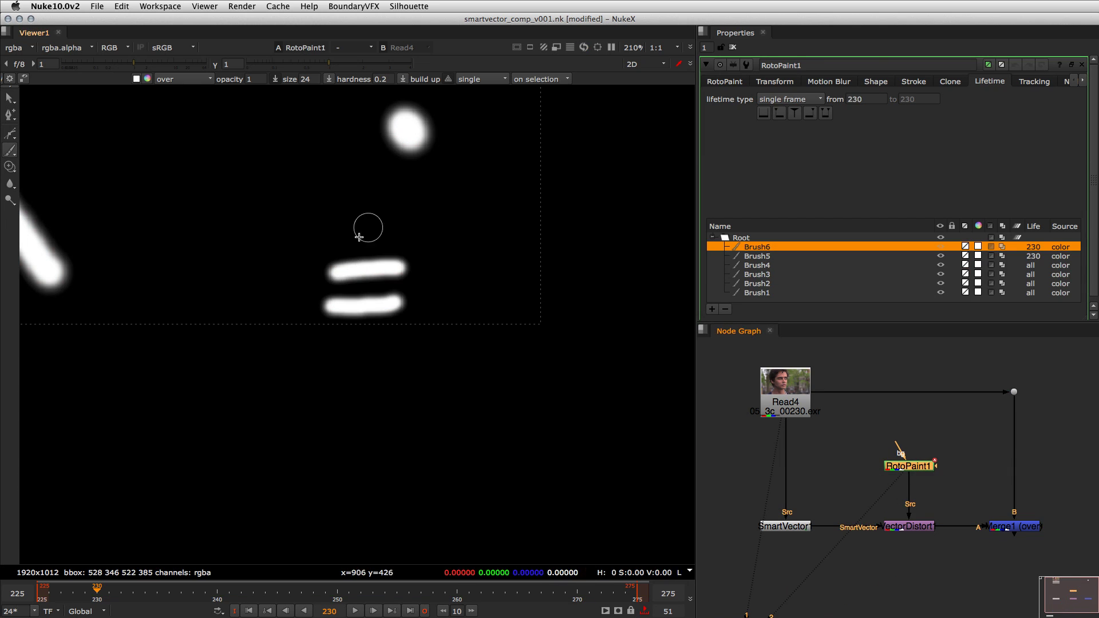
pyautogui.click(1019, 525)
pyautogui.press('1')
pyautogui.hotkey('ctrl', 's')
pyautogui.scroll(-5, 417, 393)
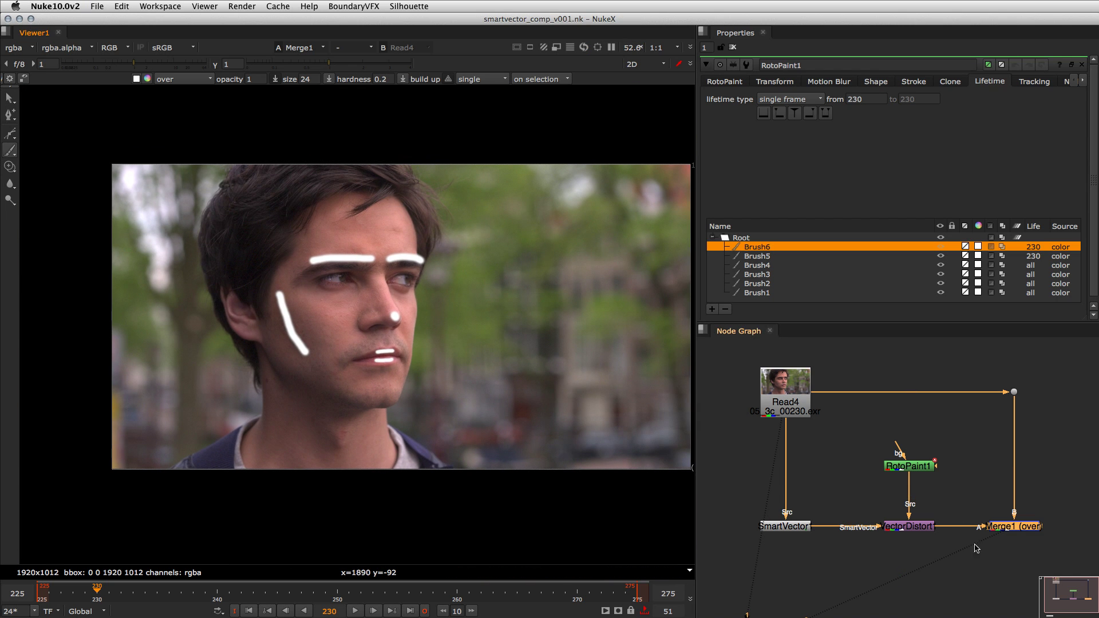
# - Play the shot and stop at frame 253 to examine how the lip strokes follow the mouth
pyautogui.click(1008, 547)
pyautogui.press('l')
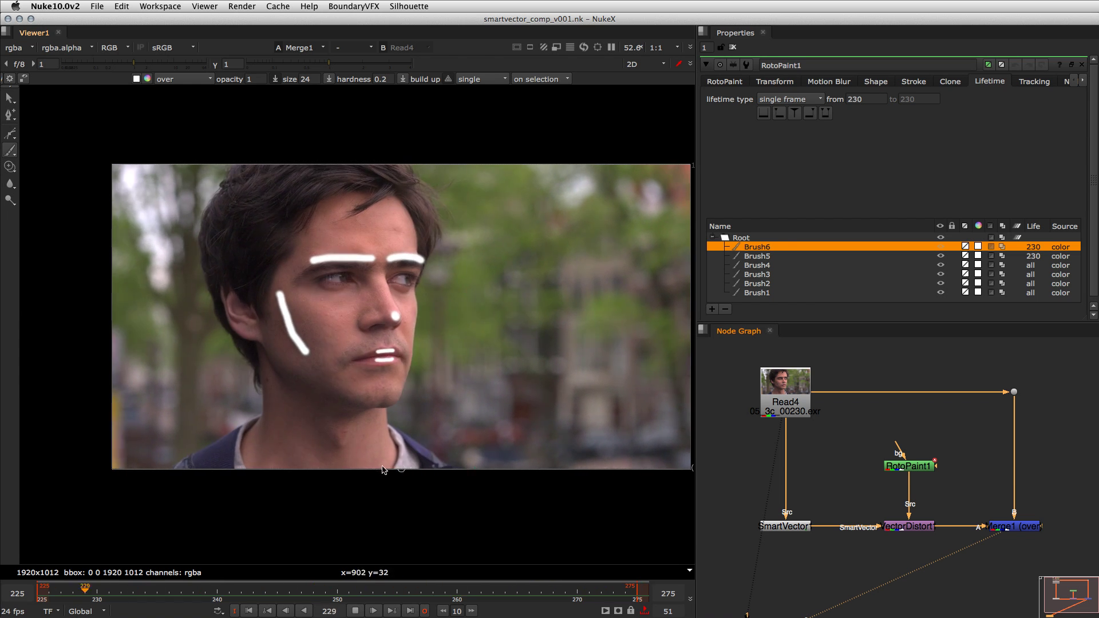
pyautogui.press('k')
pyautogui.scroll(5, 324, 439)
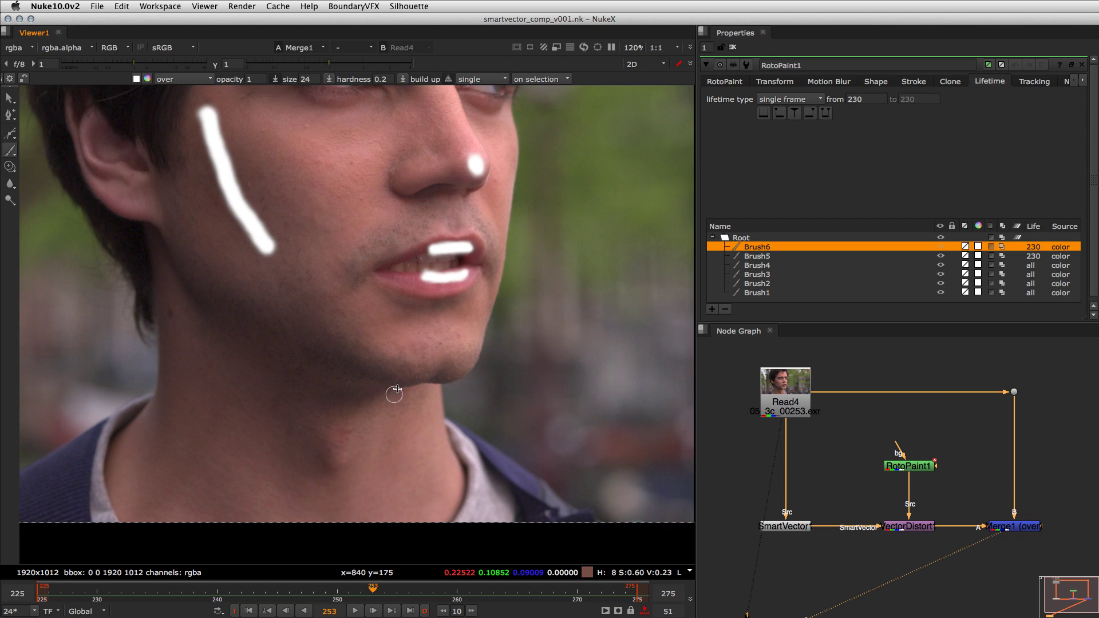
pyautogui.scroll(-2, 401, 389)
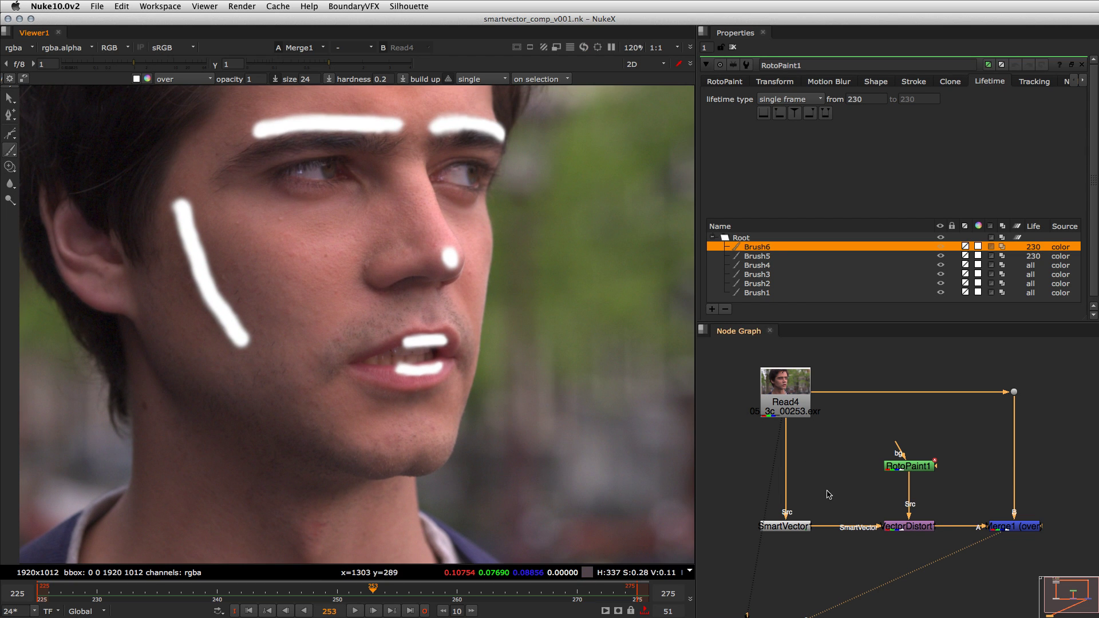
# - Open the SmartVector1 properties with the vector detail value selected for editing
pyautogui.doubleClick(784, 526)
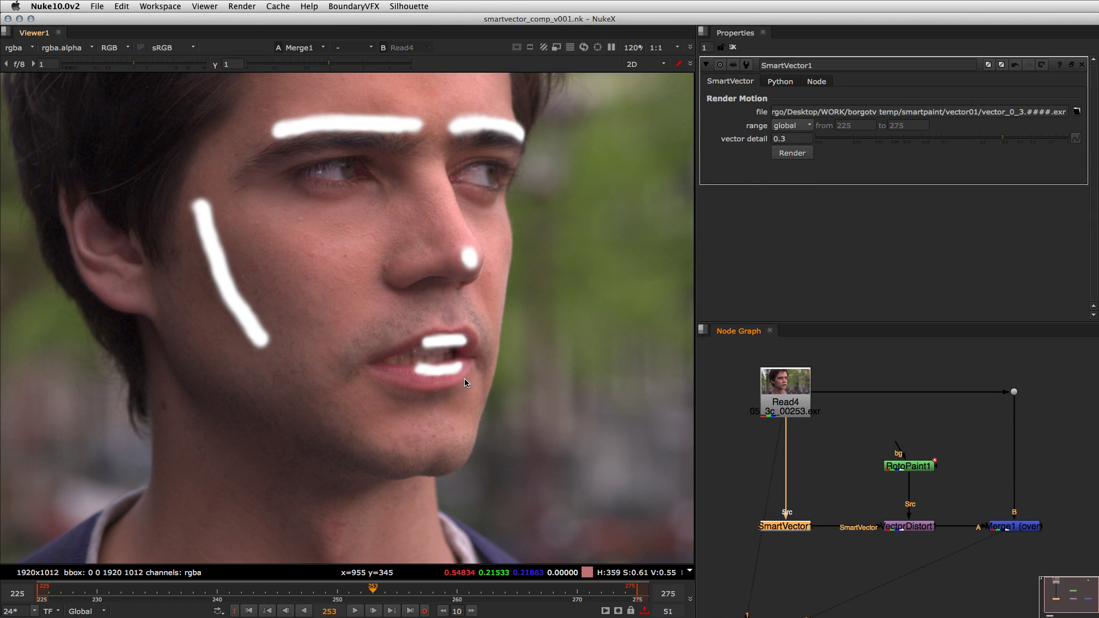
pyautogui.click(792, 139)
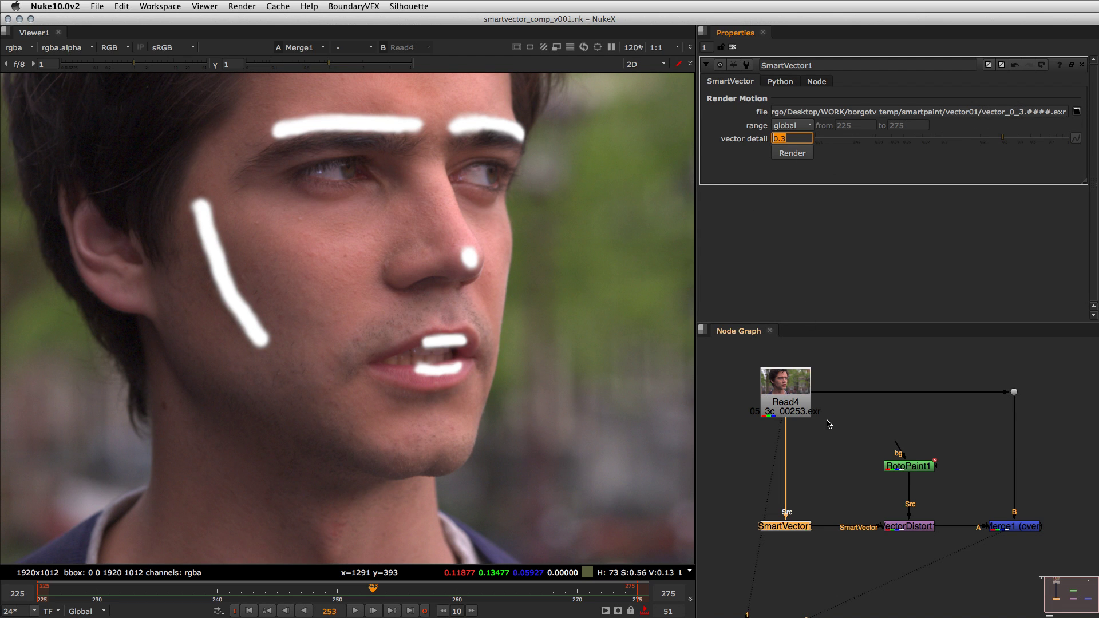
pyautogui.click(1021, 111)
pyautogui.press('Delete')
pyautogui.write('5')
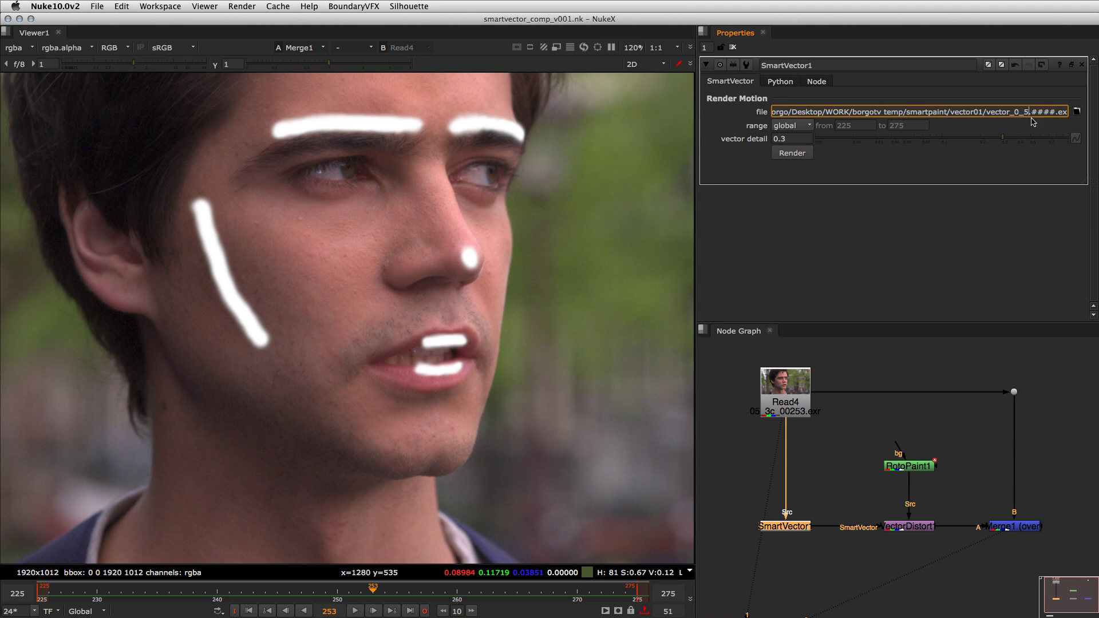
pyautogui.press('BackSpace')
pyautogui.write('3')
pyautogui.click(903, 387)
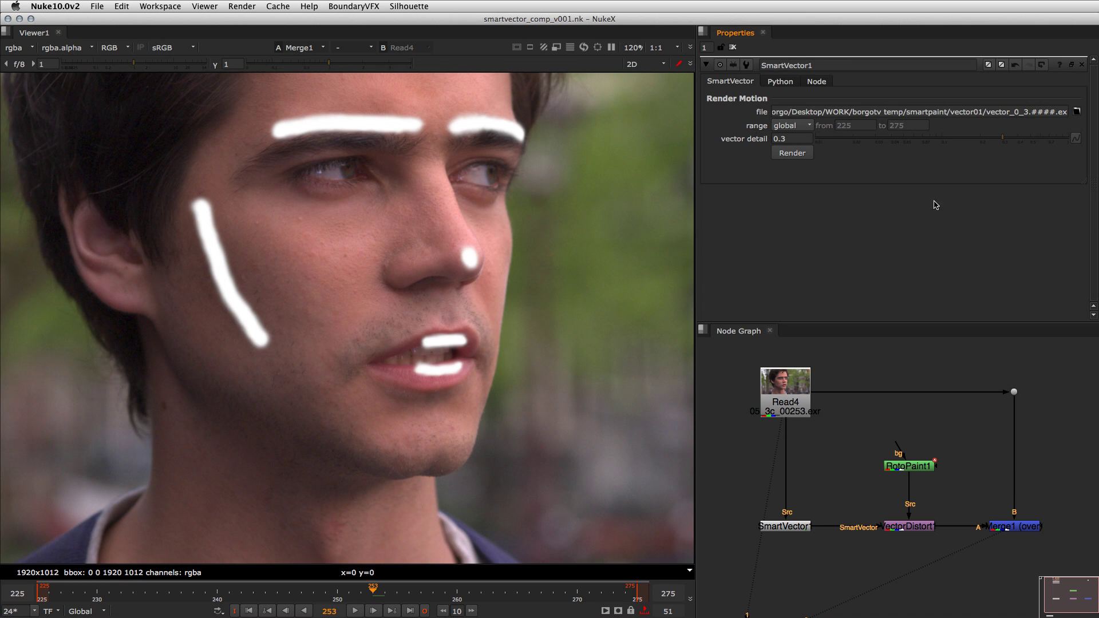
# - Change the SmartVector1 output file name to vector_0_6.####.exr and set vector detail to 0.6
pyautogui.click(1024, 112)
pyautogui.press('BackSpace')
pyautogui.write('6')
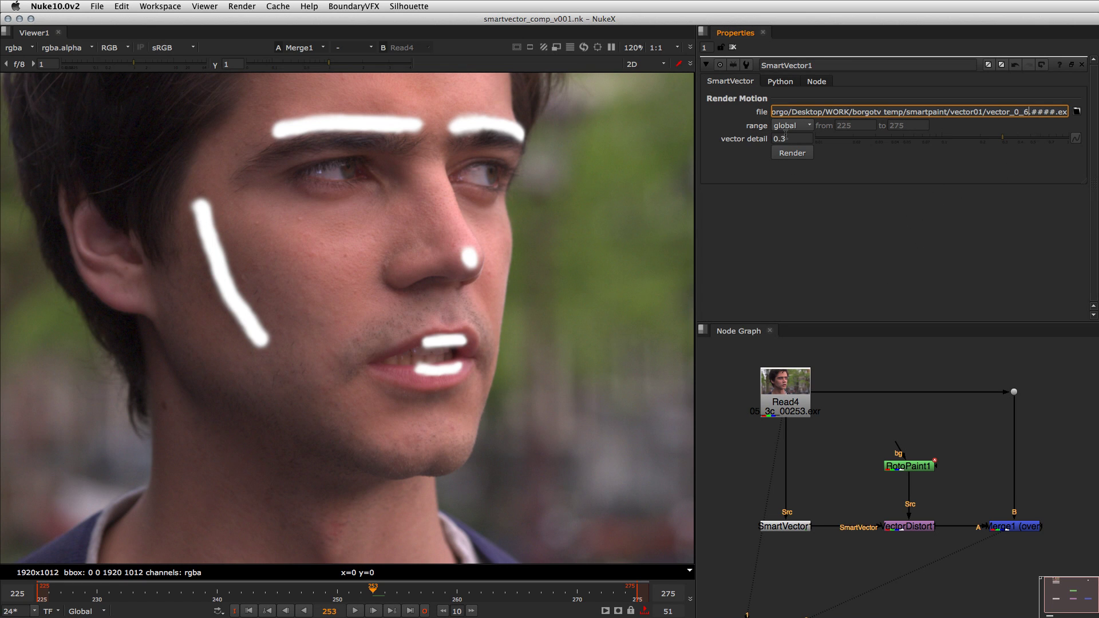
pyautogui.click(785, 137)
pyautogui.press('BackSpace')
pyautogui.write('6')
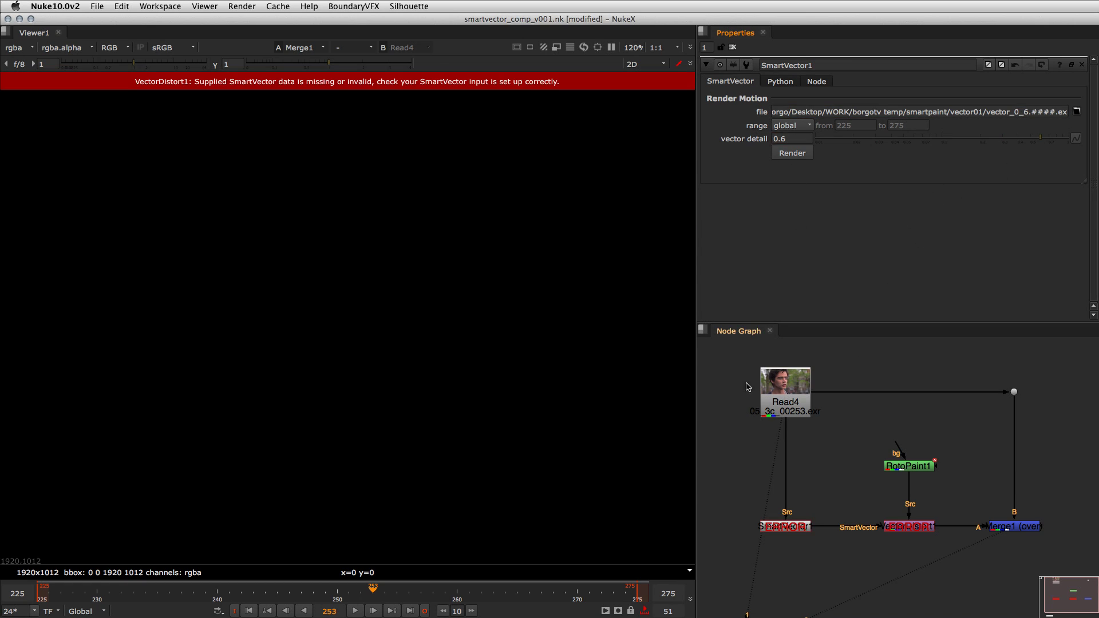
# - Save the script and render the SmartVector1 motion vectors over the global frame range
pyautogui.click(778, 527)
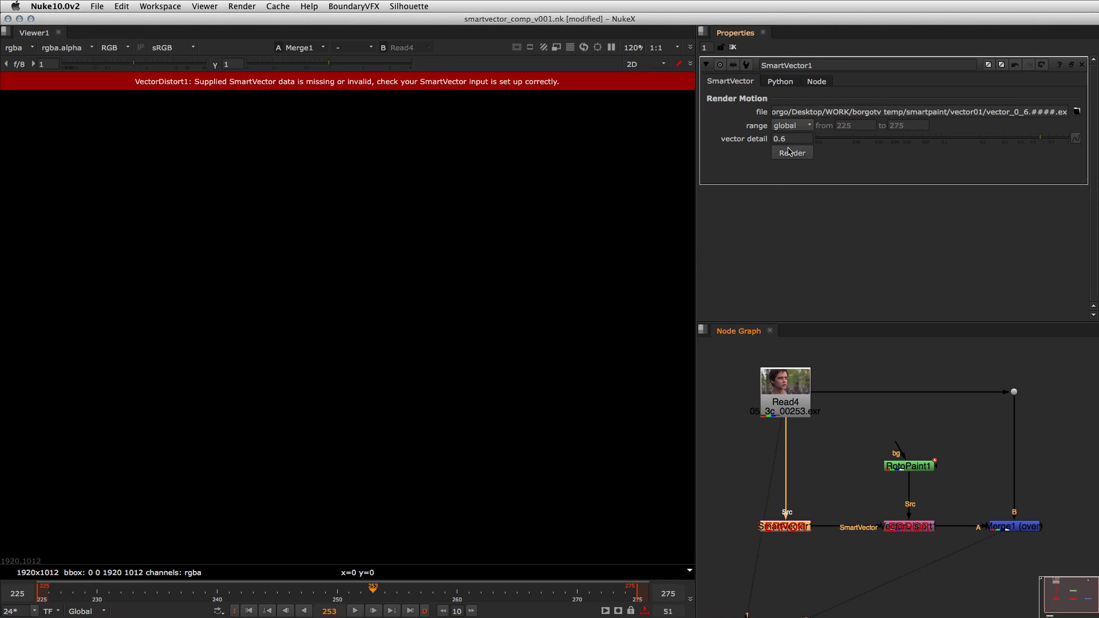
pyautogui.press('super+s')
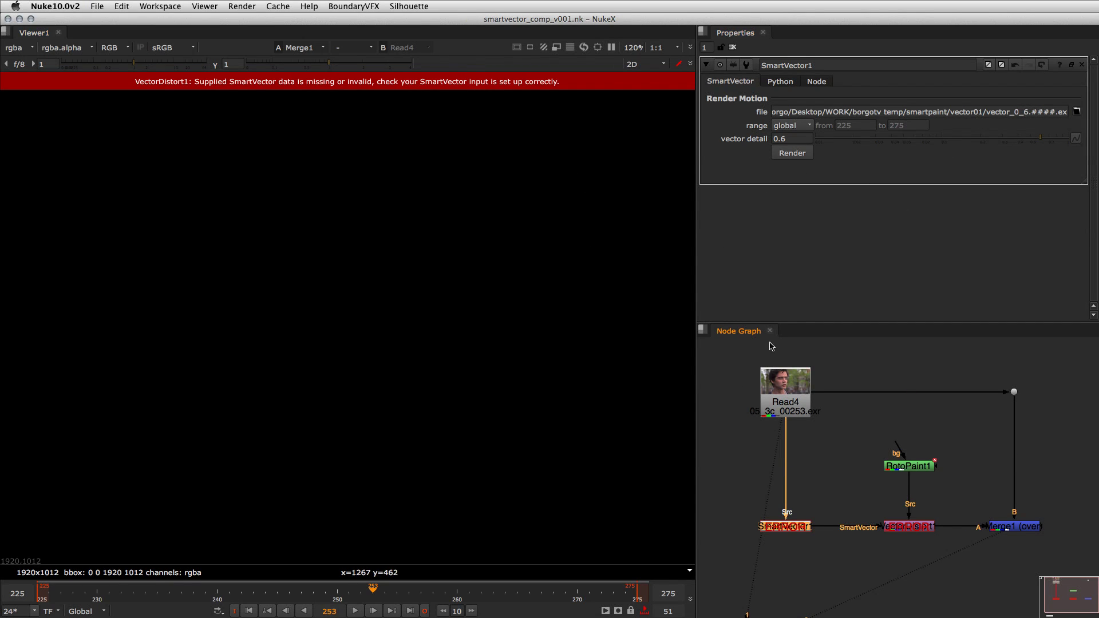
pyautogui.click(788, 154)
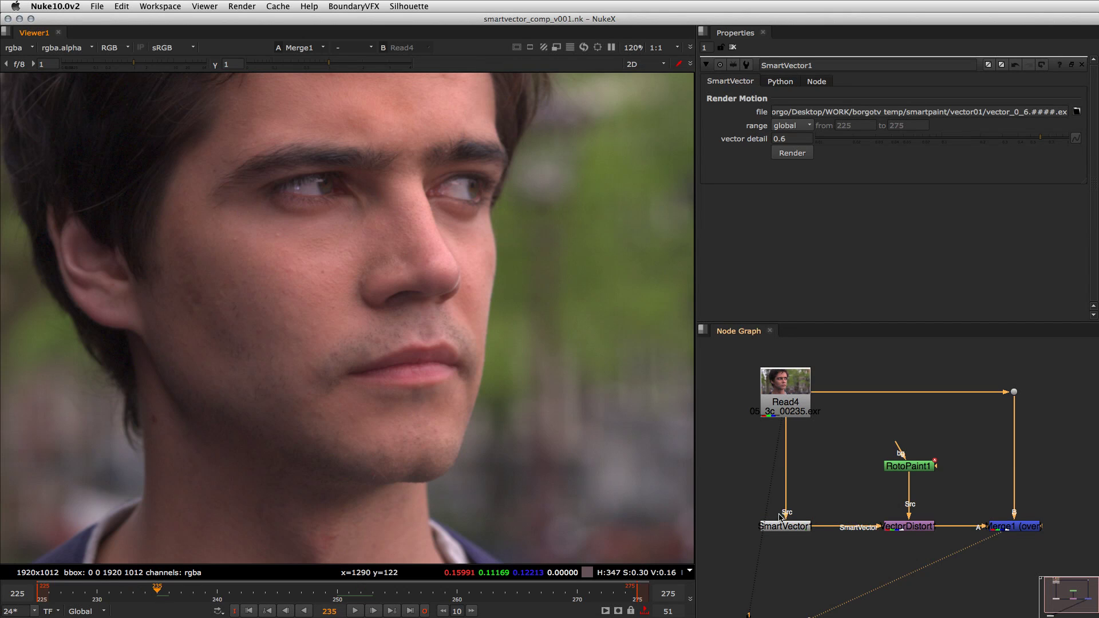
# - Compare the SmartVector1 and Merge1 outputs in the viewer, finishing on SmartVector1 at frame 250
pyautogui.press('1')
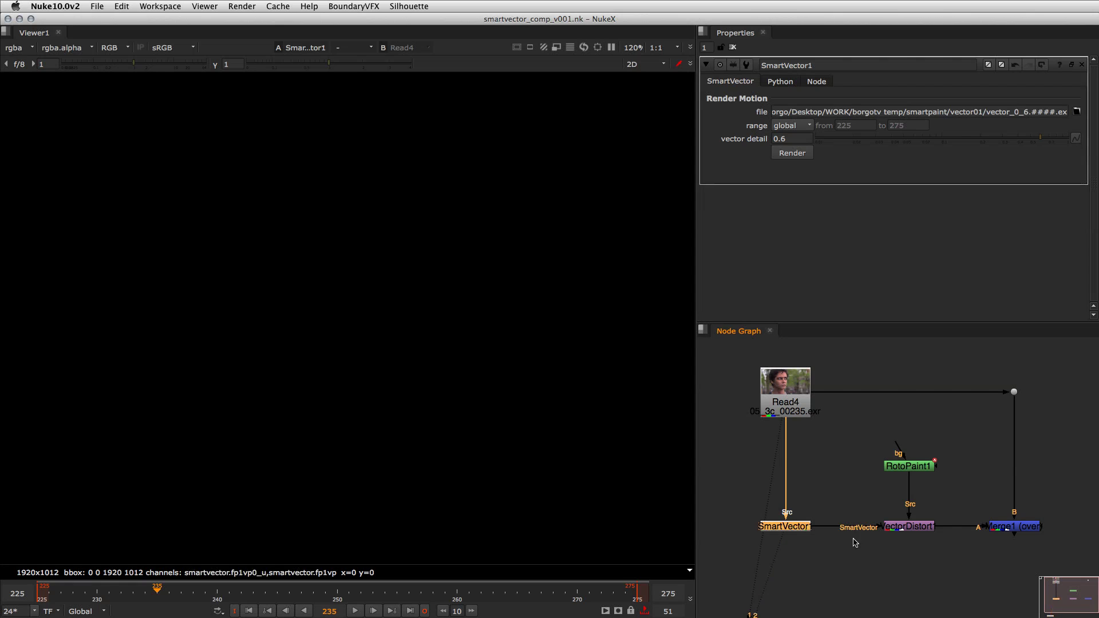
pyautogui.click(1008, 531)
pyautogui.press('1')
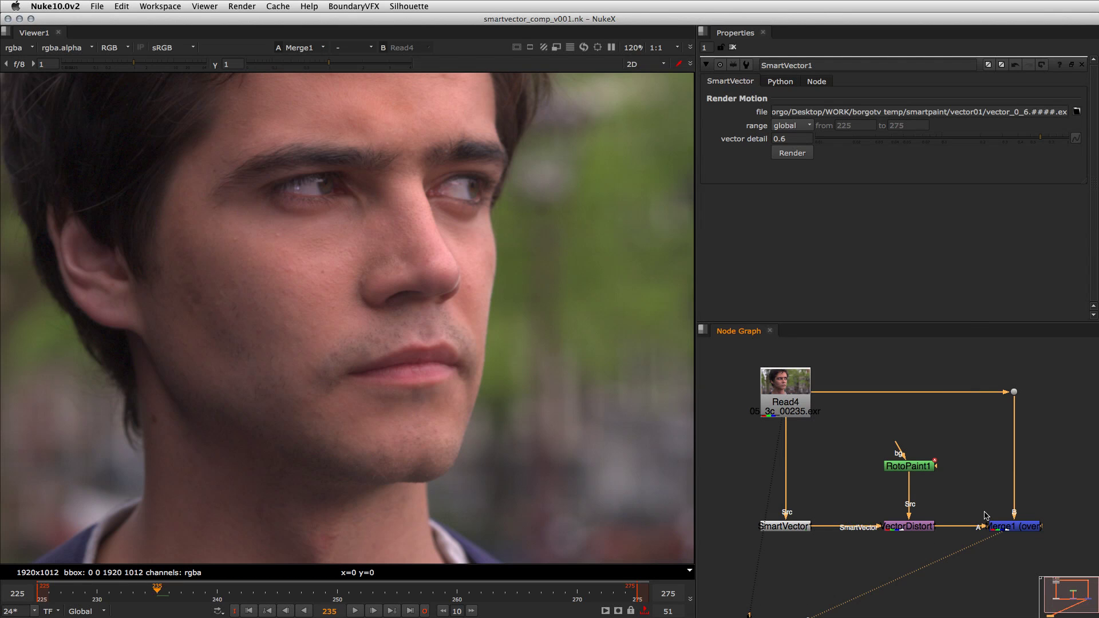
pyautogui.click(794, 531)
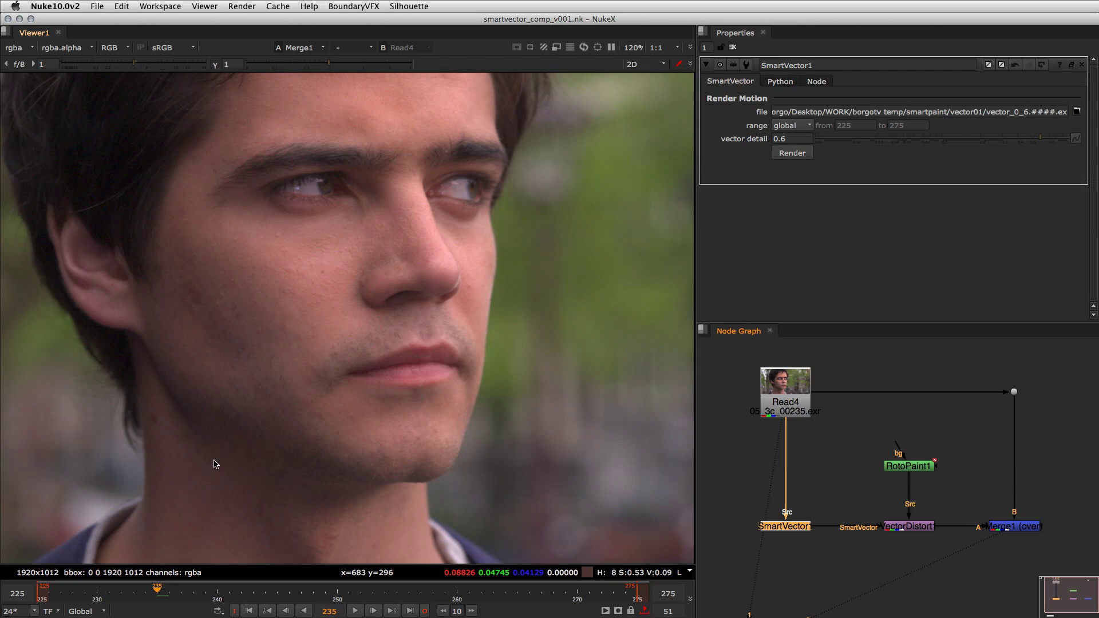
pyautogui.press('1')
pyautogui.moveTo(399, 590); pyautogui.dragTo(337, 590)
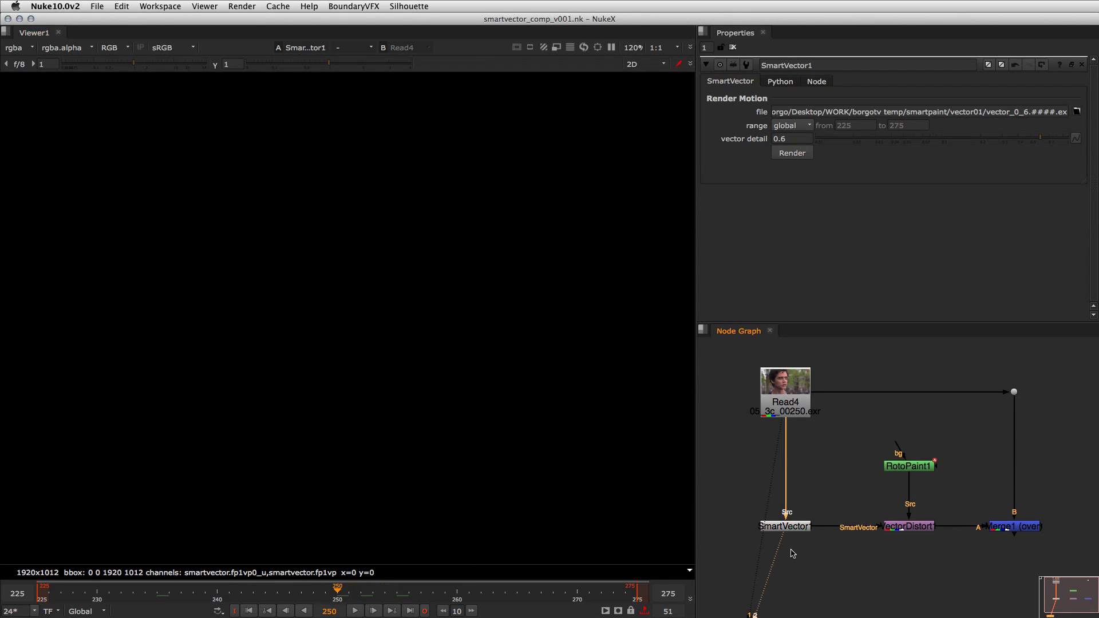
pyautogui.moveTo(747, 485); pyautogui.dragTo(849, 566)
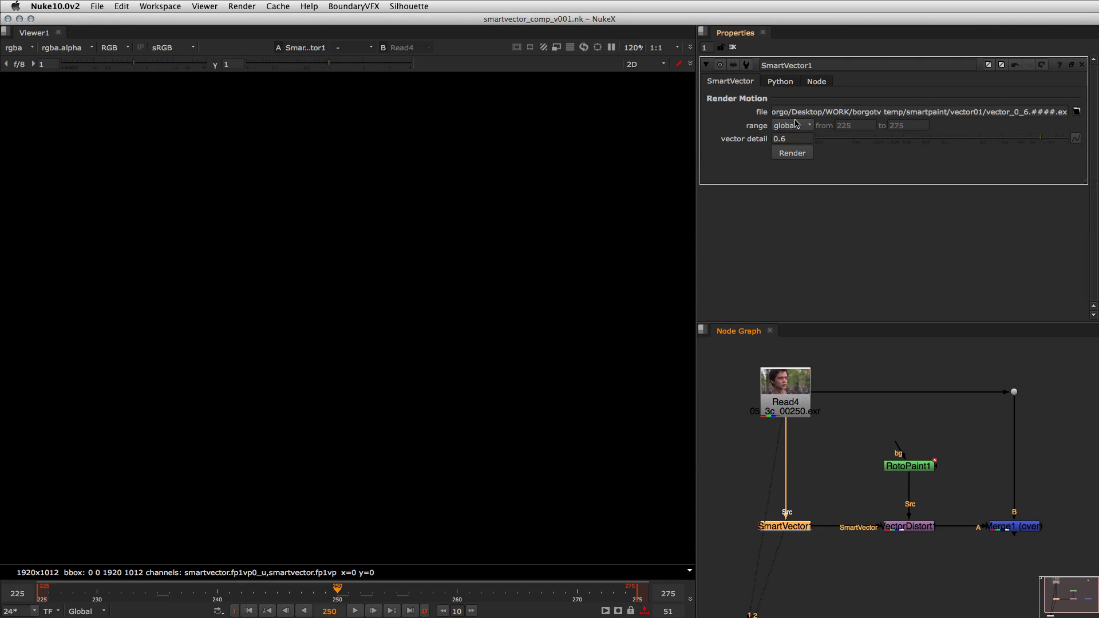
pyautogui.click(852, 587)
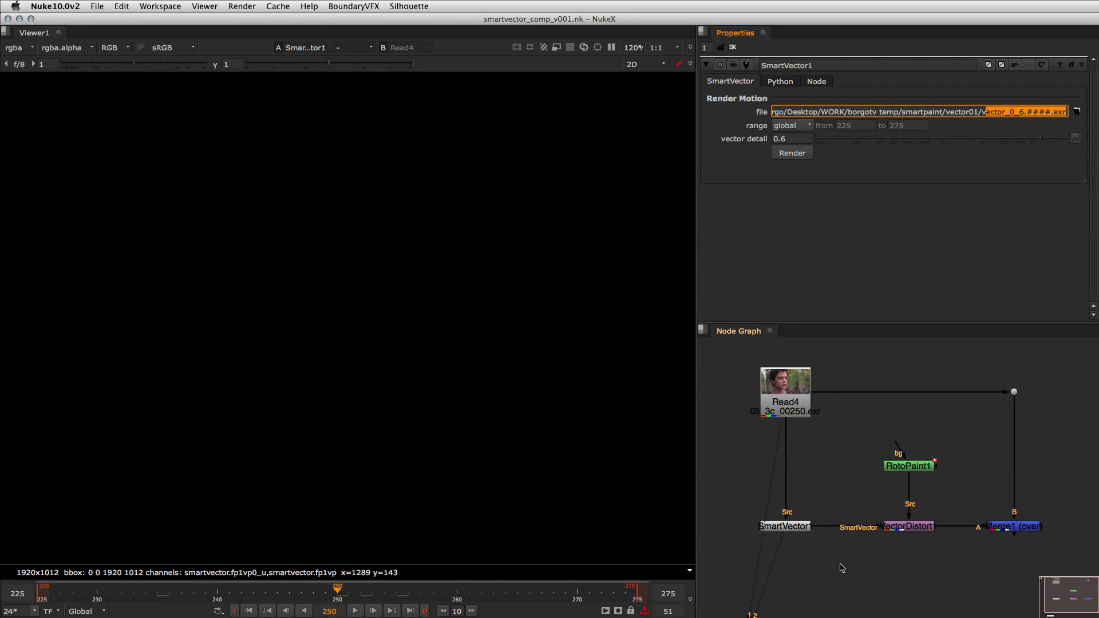
pyautogui.click(796, 528)
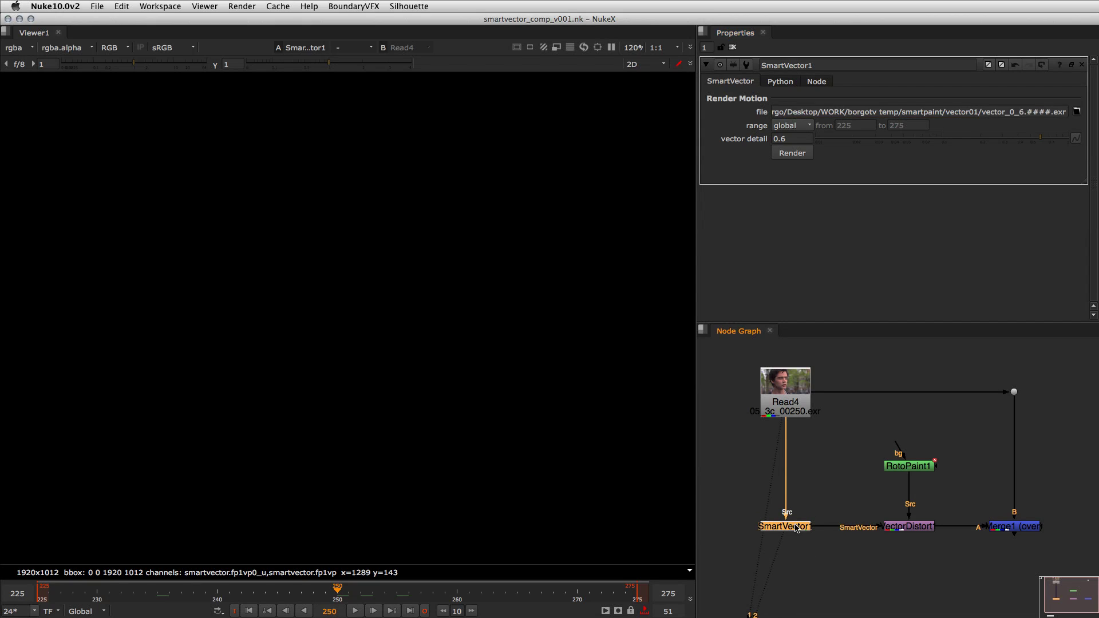
pyautogui.click(834, 573)
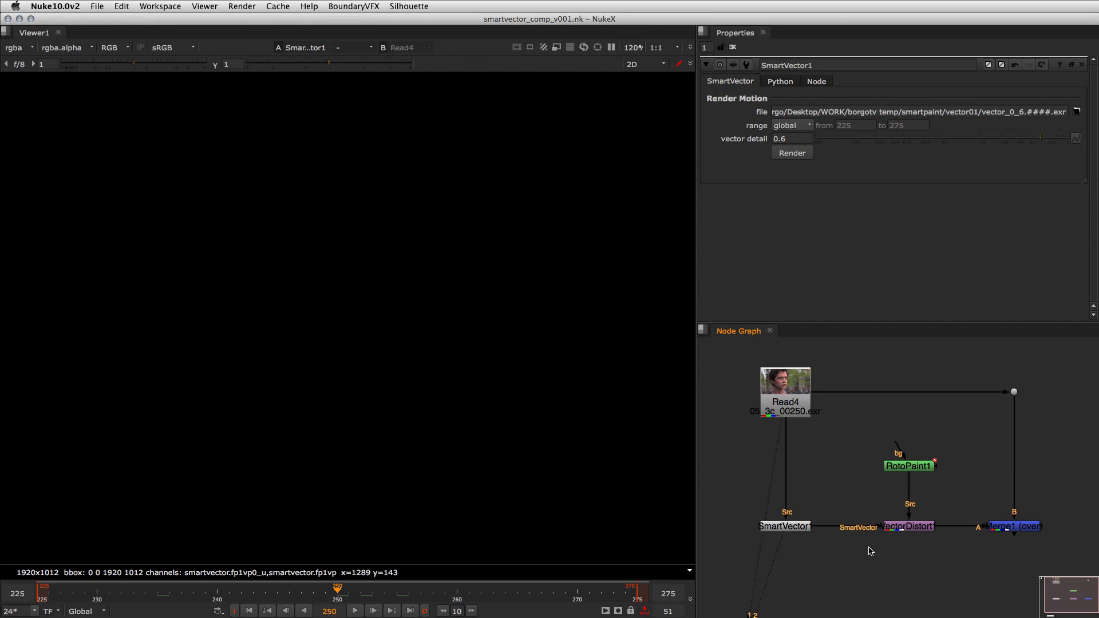
# - Switch to Finder and import the vector01 folder's sequences into the Nuke node graph as Read nodes
pyautogui.press('super+Tab')
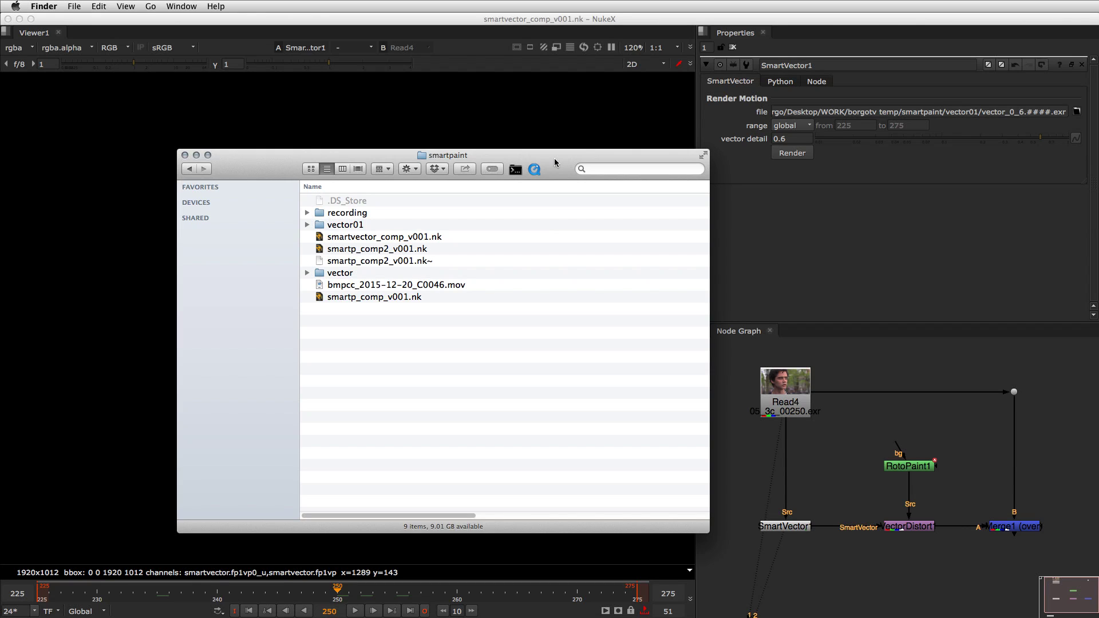
pyautogui.click(337, 226)
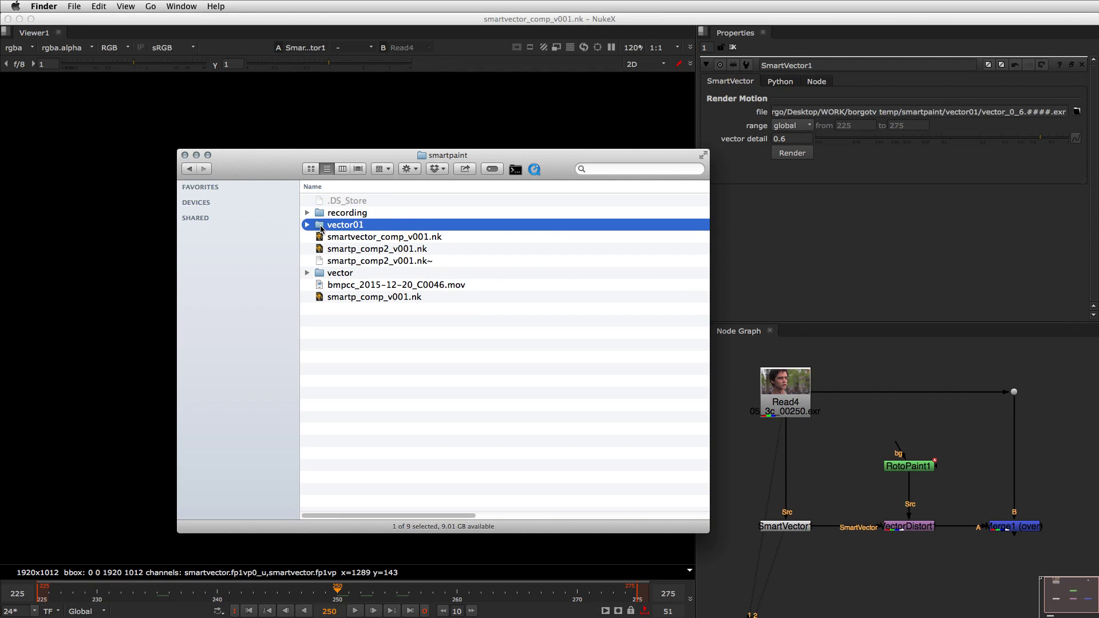
pyautogui.moveTo(320, 229); pyautogui.dragTo(820, 594)
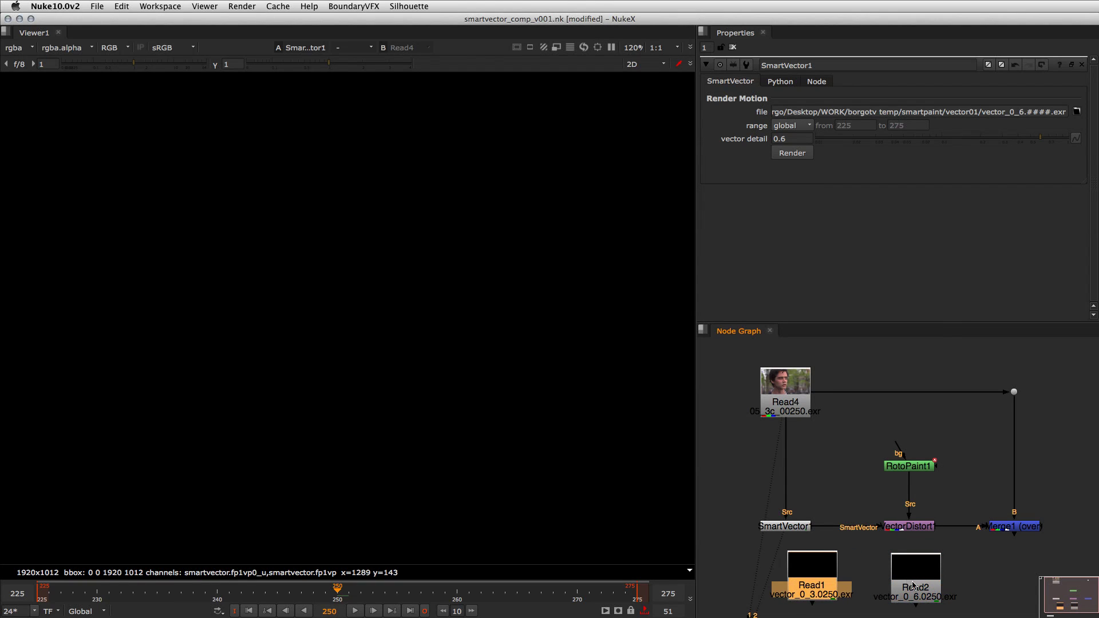
# - Move the Viewer node aside and stack Read1 and Read2 vertically below SmartVector1
pyautogui.click(914, 585)
pyautogui.scroll(-3, 810, 539)
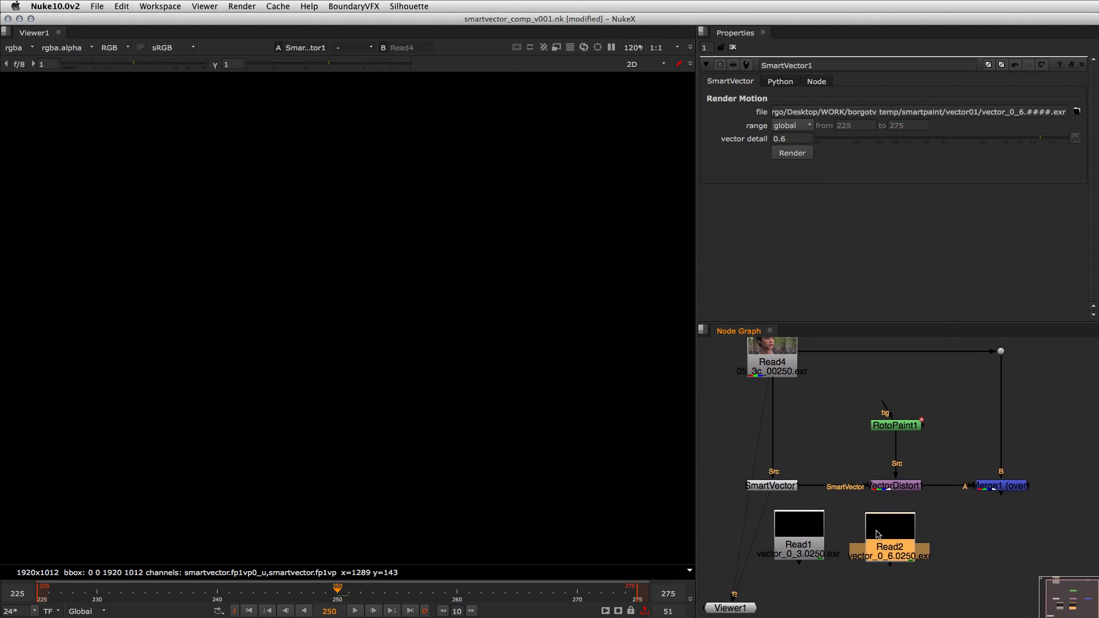
pyautogui.click(821, 542)
pyautogui.moveTo(883, 541); pyautogui.dragTo(894, 544)
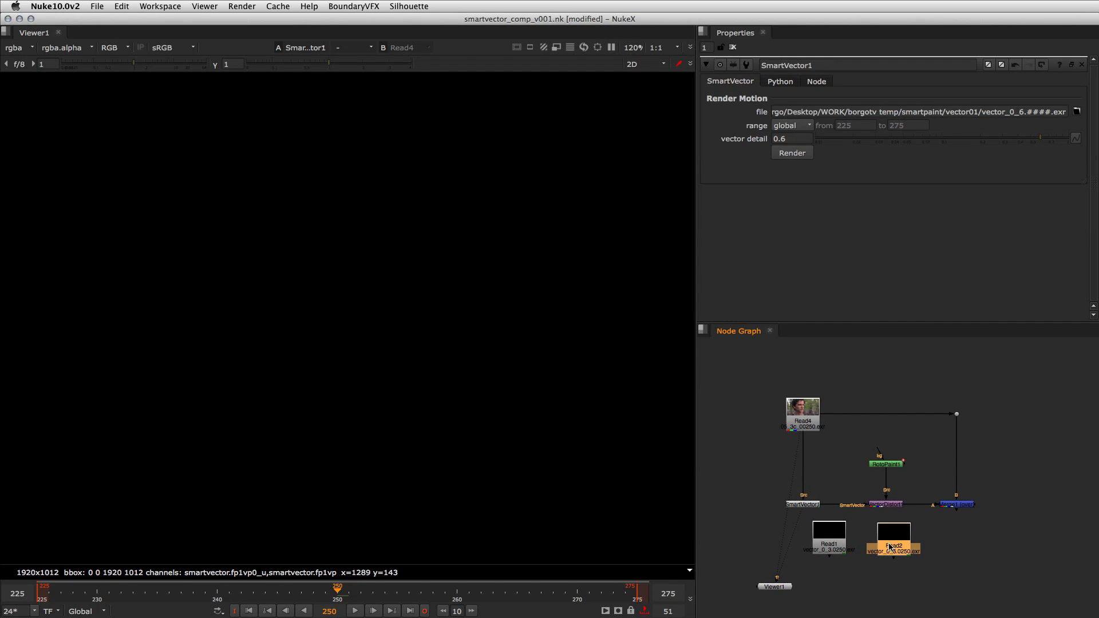
pyautogui.moveTo(821, 543); pyautogui.dragTo(836, 559)
pyautogui.moveTo(777, 587); pyautogui.dragTo(707, 577)
pyautogui.moveTo(835, 550); pyautogui.dragTo(810, 551)
pyautogui.moveTo(894, 544); pyautogui.dragTo(791, 601)
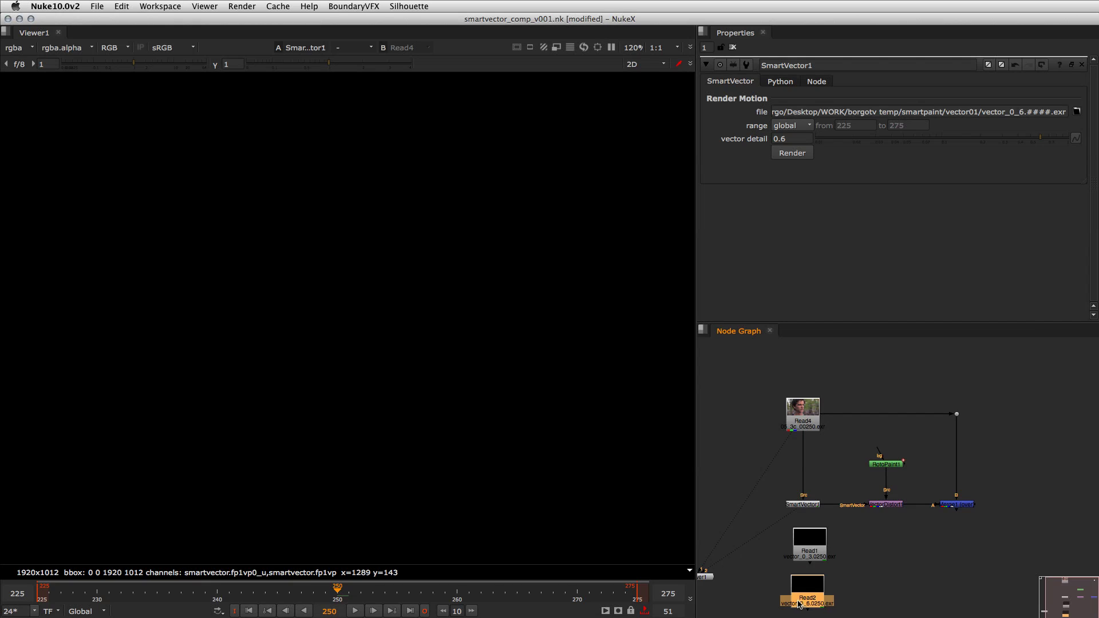
pyautogui.moveTo(805, 540); pyautogui.dragTo(799, 535)
pyautogui.moveTo(802, 583); pyautogui.dragTo(808, 578)
# - Connect the SmartVector input of VectorDistort1 to the vector_0_6 Read2 node and open Read2's properties
pyautogui.moveTo(827, 510); pyautogui.dragTo(832, 607)
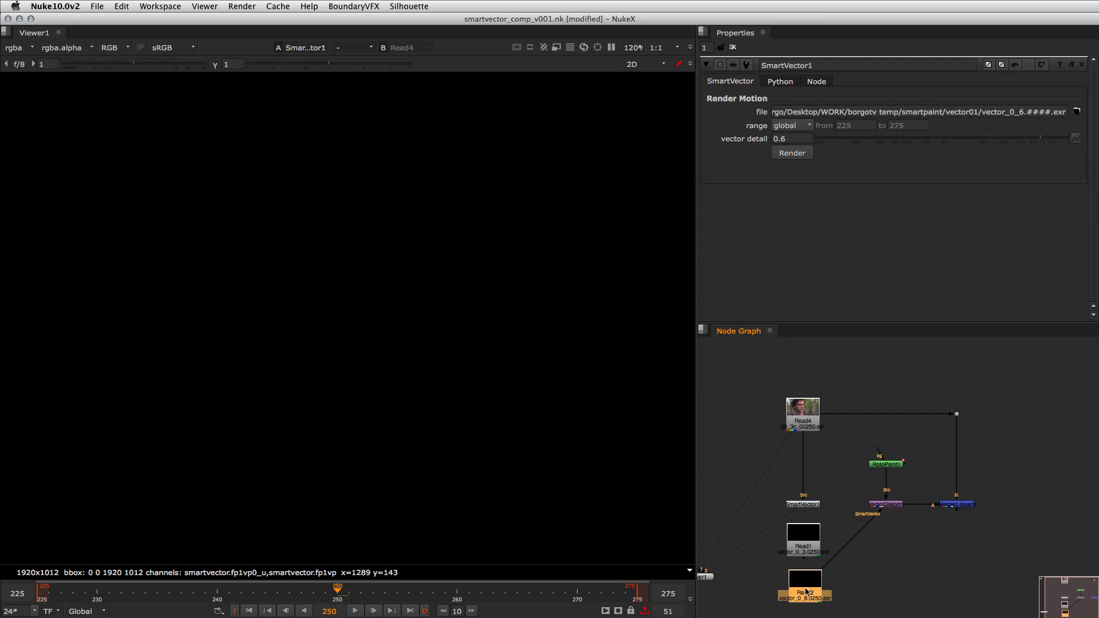
pyautogui.doubleClick(805, 589)
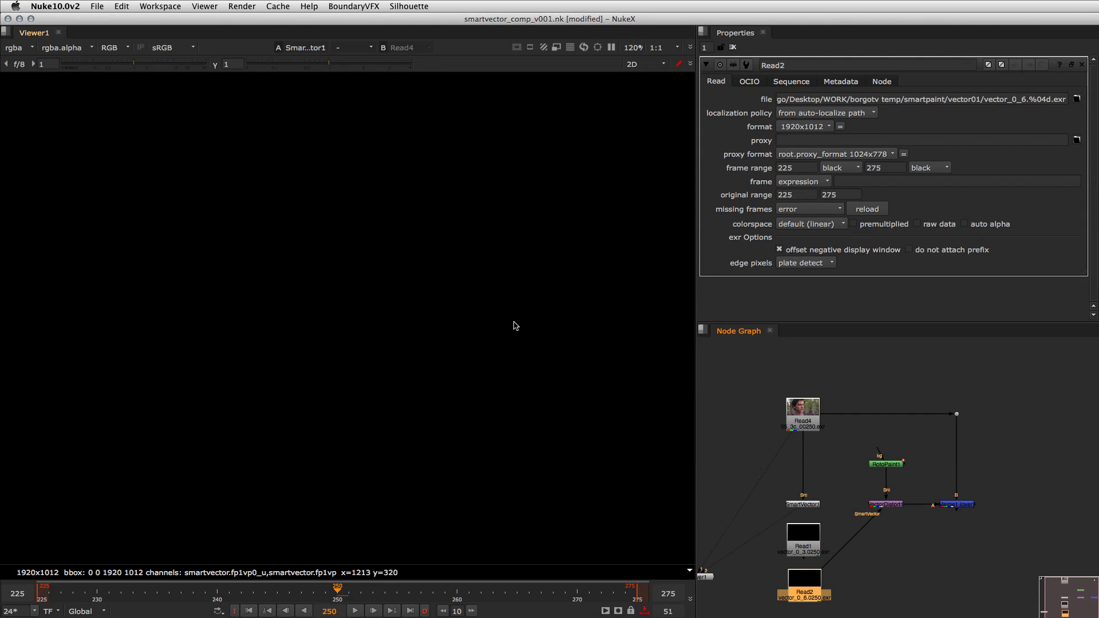
# - Display the smartvector layer in the viewer and scrub to frame 262 to examine the rendered motion vectors
pyautogui.click(18, 47)
pyautogui.click(43, 110)
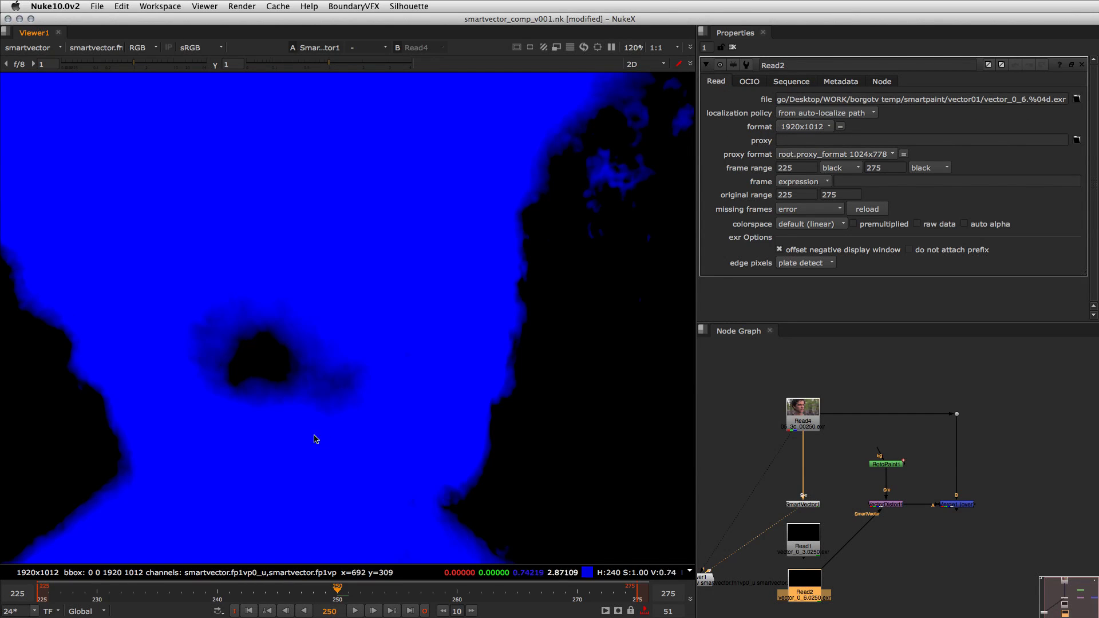
pyautogui.moveTo(243, 593); pyautogui.dragTo(476, 607)
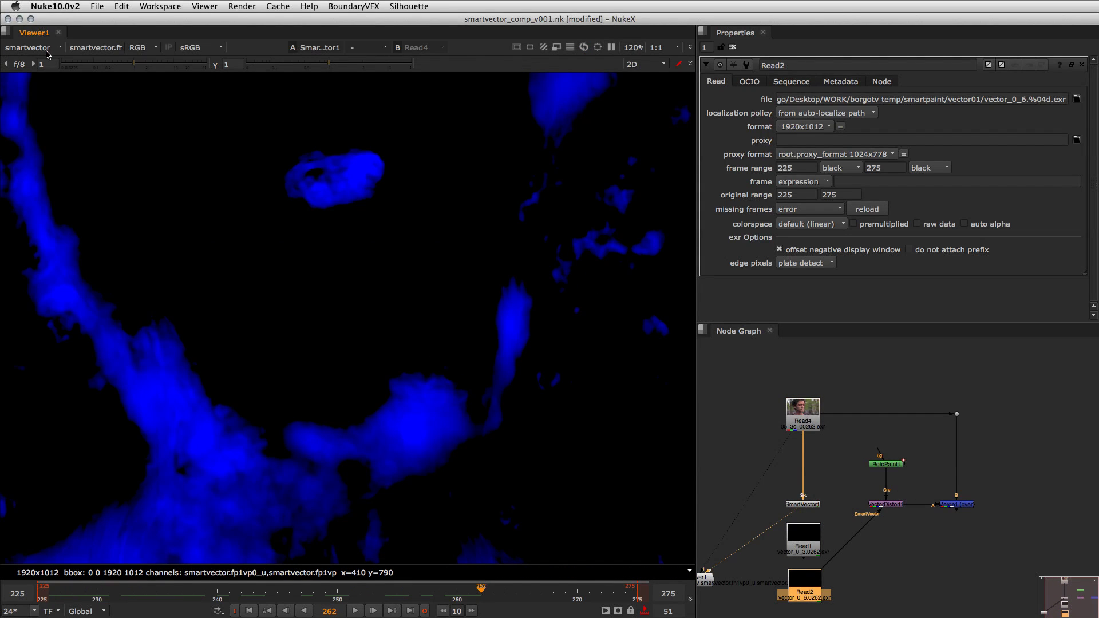
# - Switch the viewer layer back to rgba and display the VectorDistort1 output
pyautogui.click(46, 51)
pyautogui.click(38, 87)
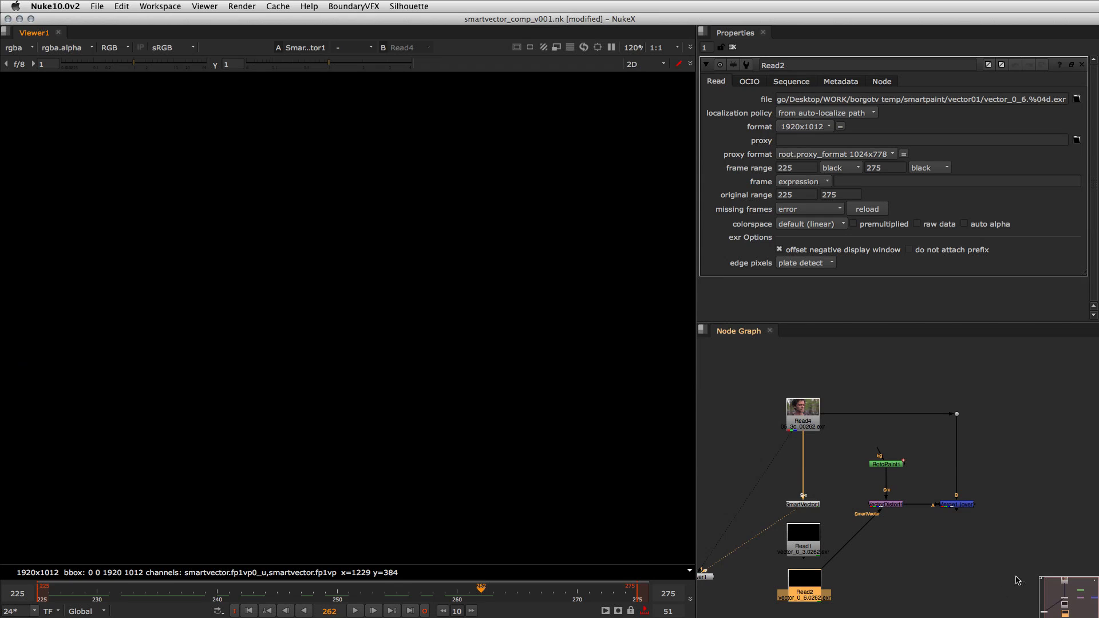
pyautogui.click(887, 504)
pyautogui.press('1')
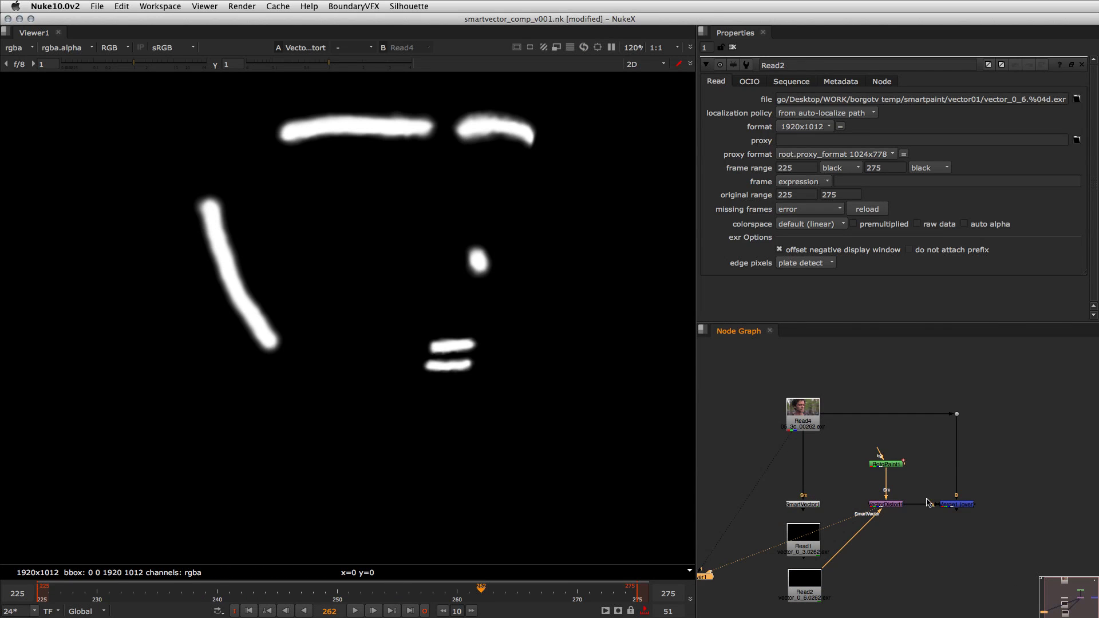
# - Display Merge1 in the viewer and play back the comp to check how the strokes follow the face
pyautogui.moveTo(929, 503); pyautogui.dragTo(956, 505)
pyautogui.click(957, 504)
pyautogui.press('1')
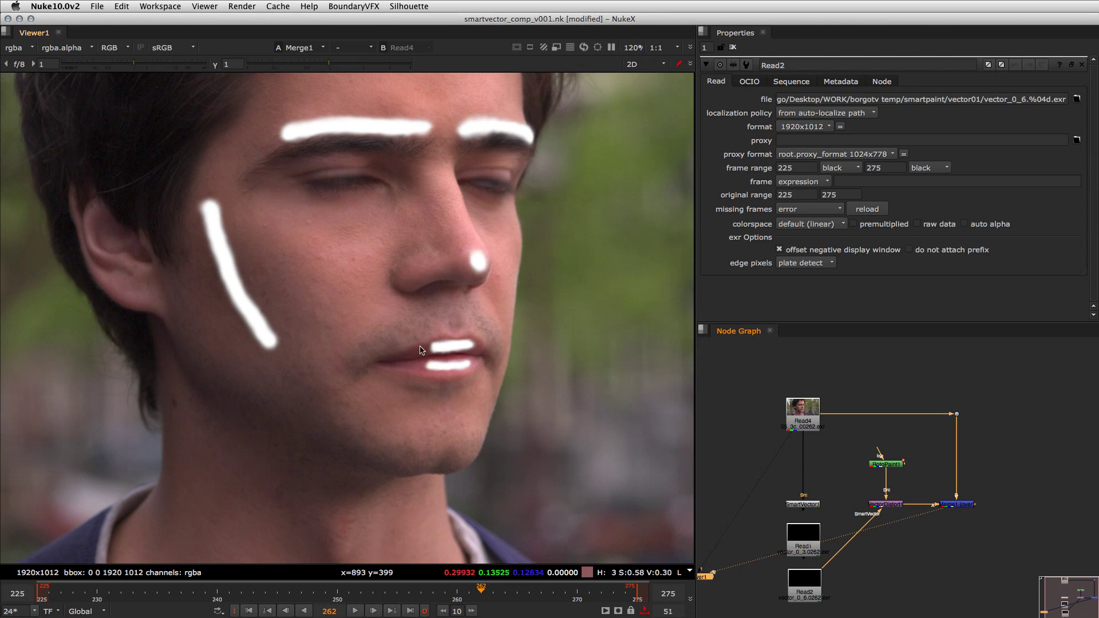
pyautogui.press('l')
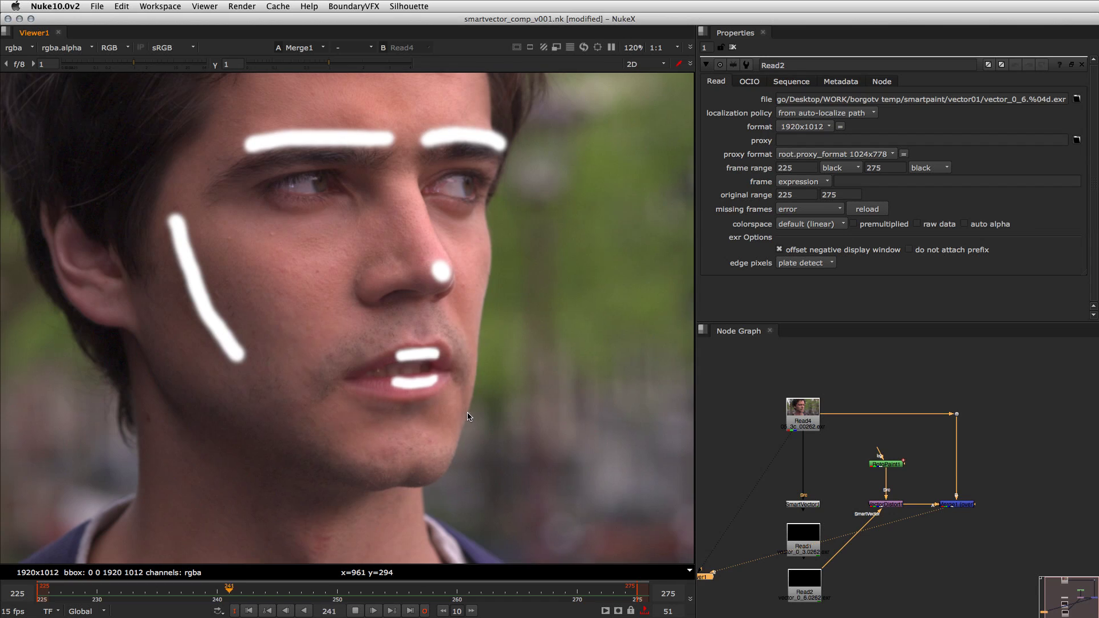
pyautogui.press('k')
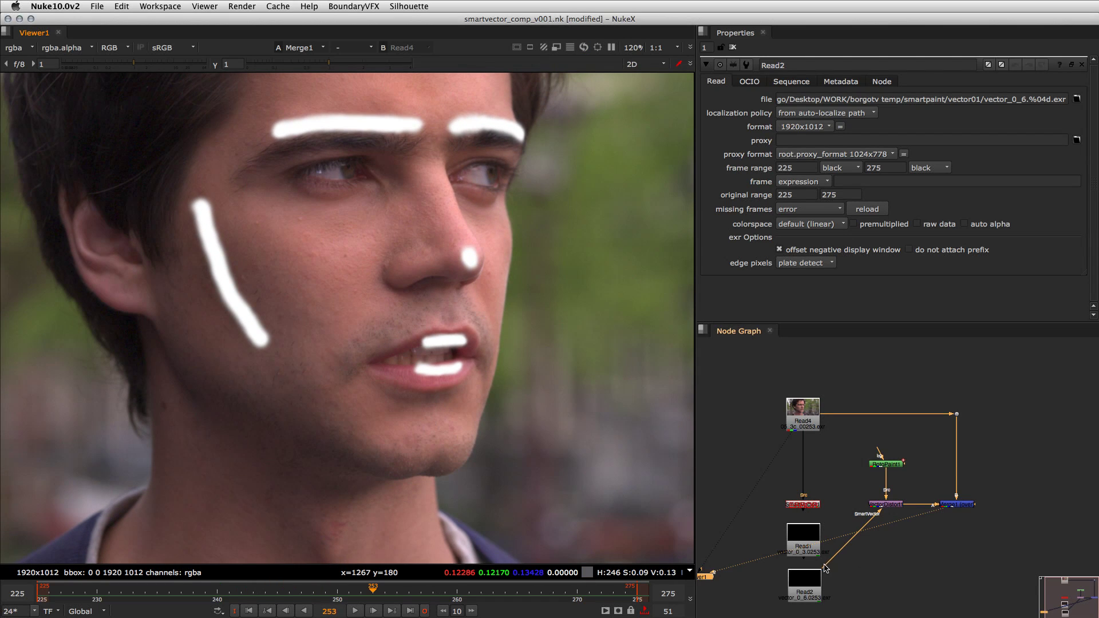
# - Connect VectorDistort1's SmartVector input to the vector_0_3 Read1 node and play back Merge1 to compare the stroke tracking
pyautogui.moveTo(825, 567); pyautogui.dragTo(810, 541)
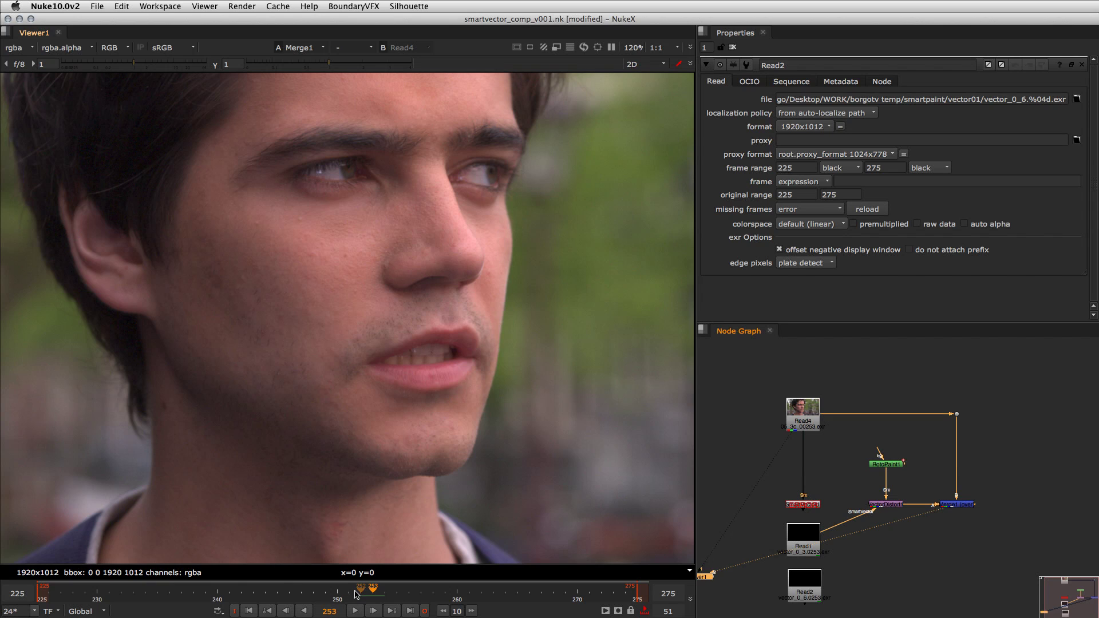
pyautogui.click(42, 595)
pyautogui.moveTo(98, 595); pyautogui.dragTo(382, 594)
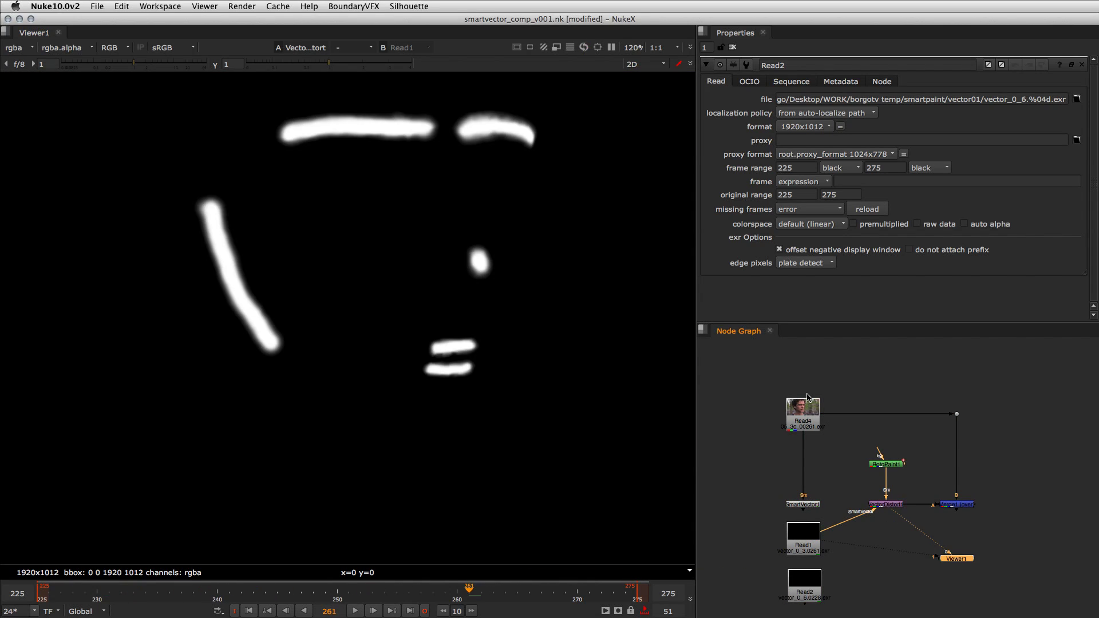
pyautogui.click(952, 506)
pyautogui.press('1')
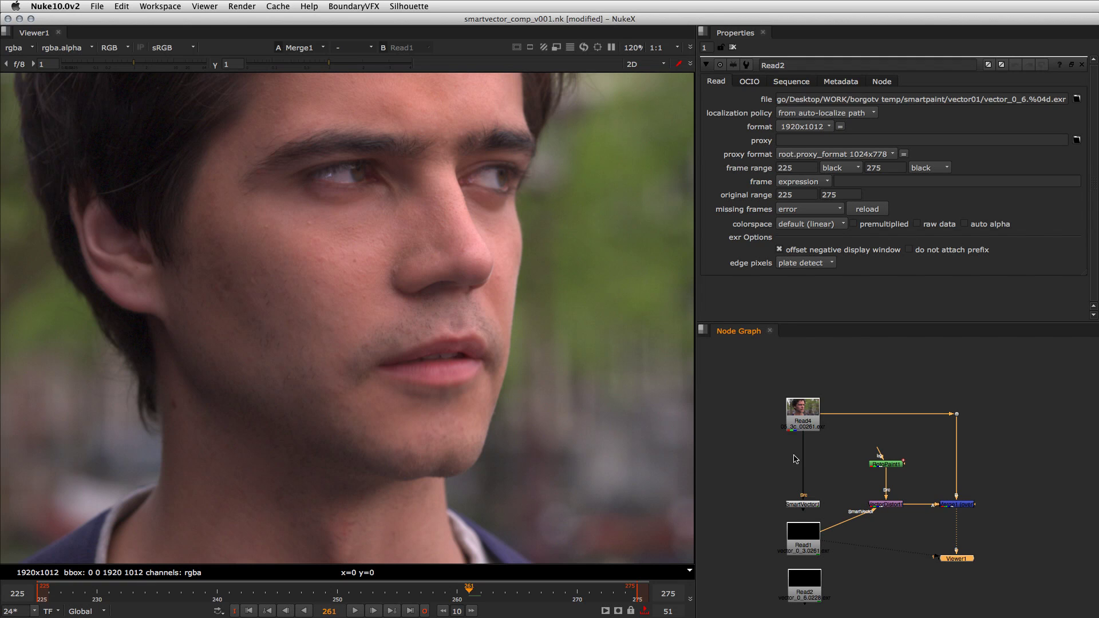
pyautogui.click(805, 545)
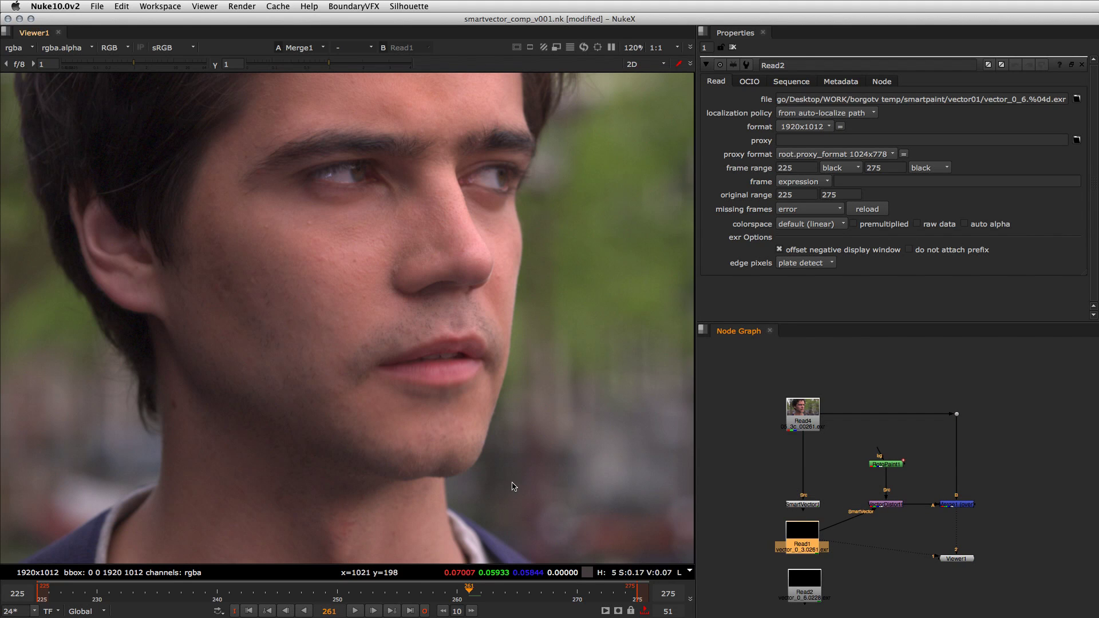
pyautogui.press('l')
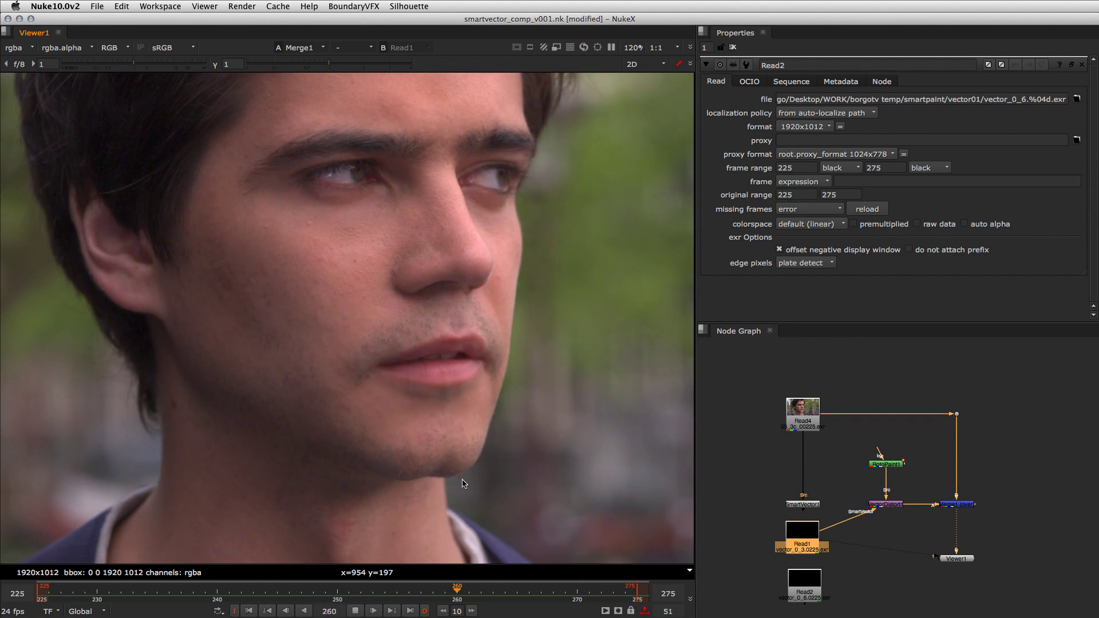
pyautogui.press('k')
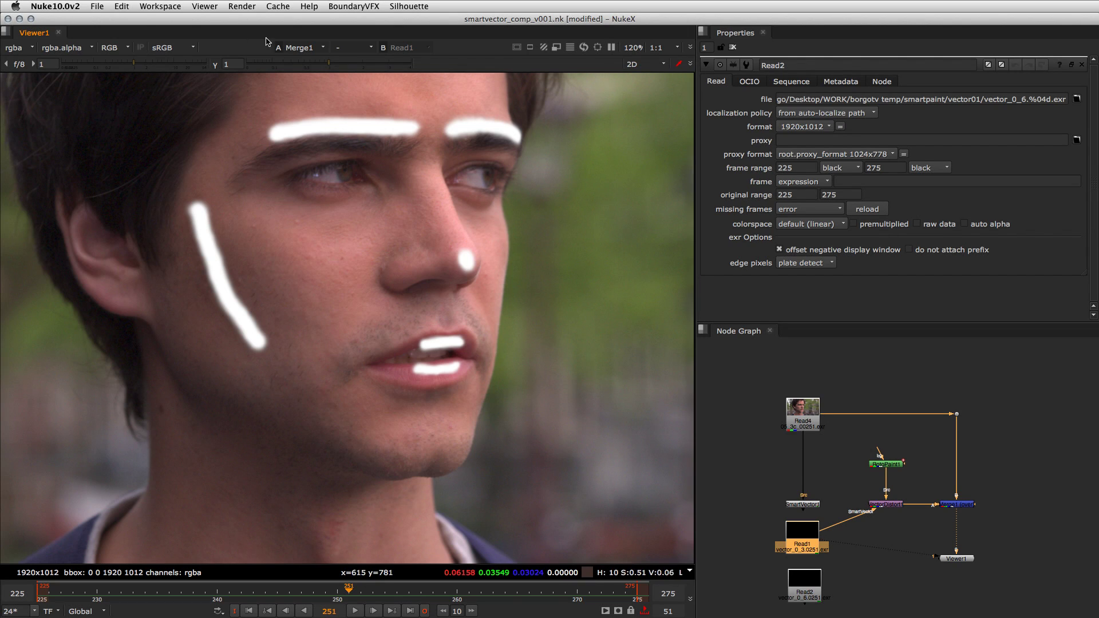
# - Clear the playback cache twice, replaying the comp after each clear to examine the strokes driven by Read1's vectors
pyautogui.click(275, 7)
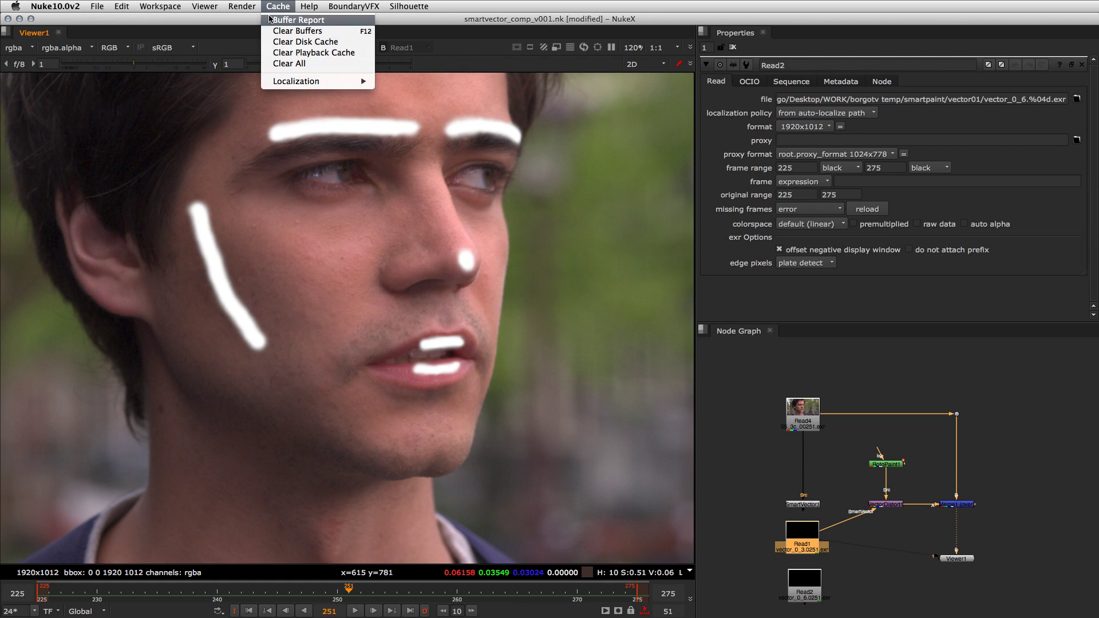
pyautogui.click(299, 53)
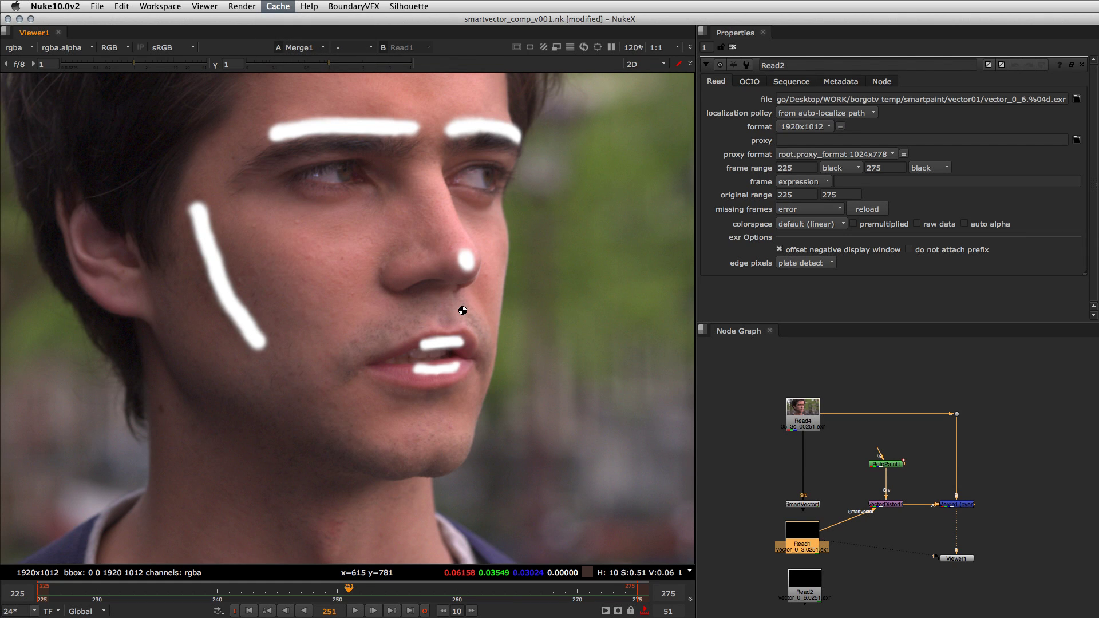
pyautogui.press('Right')
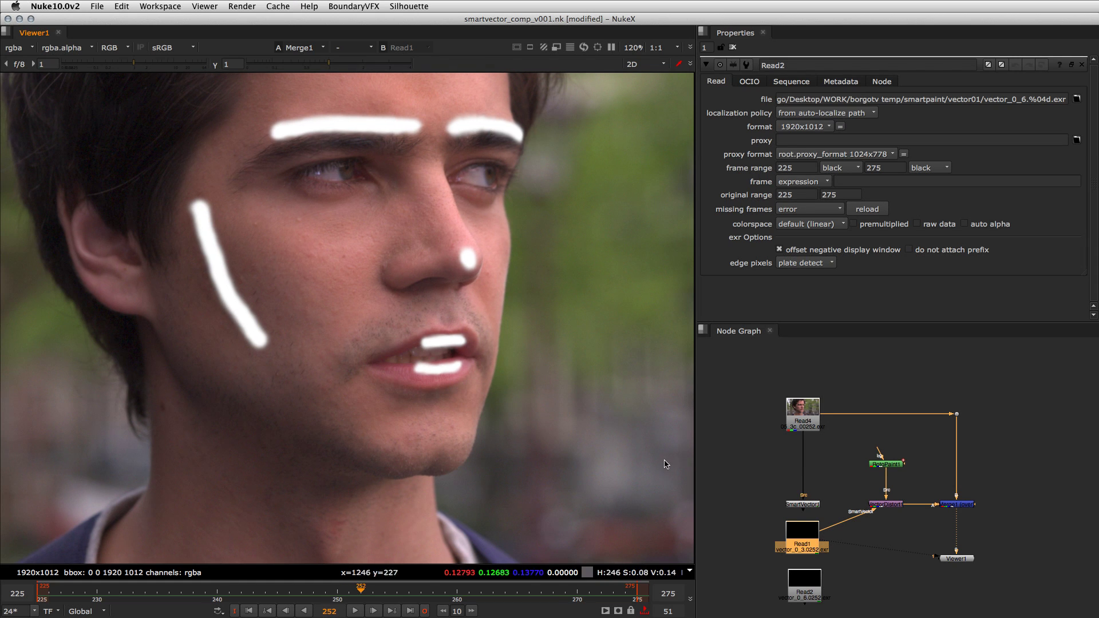
pyautogui.press('l')
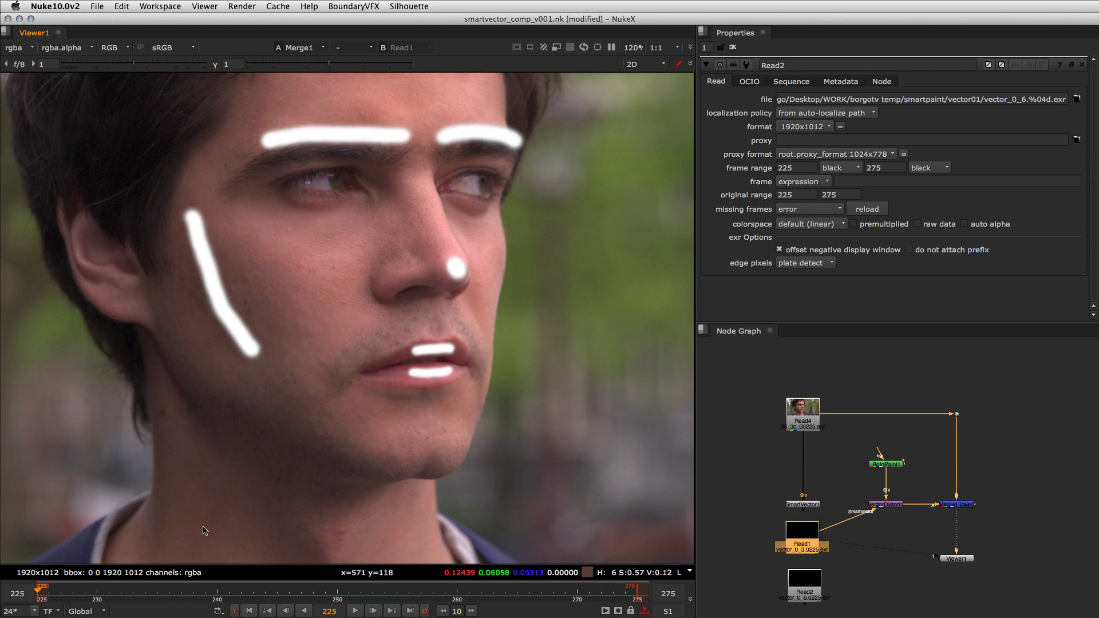
pyautogui.press('k')
pyautogui.click(265, 5)
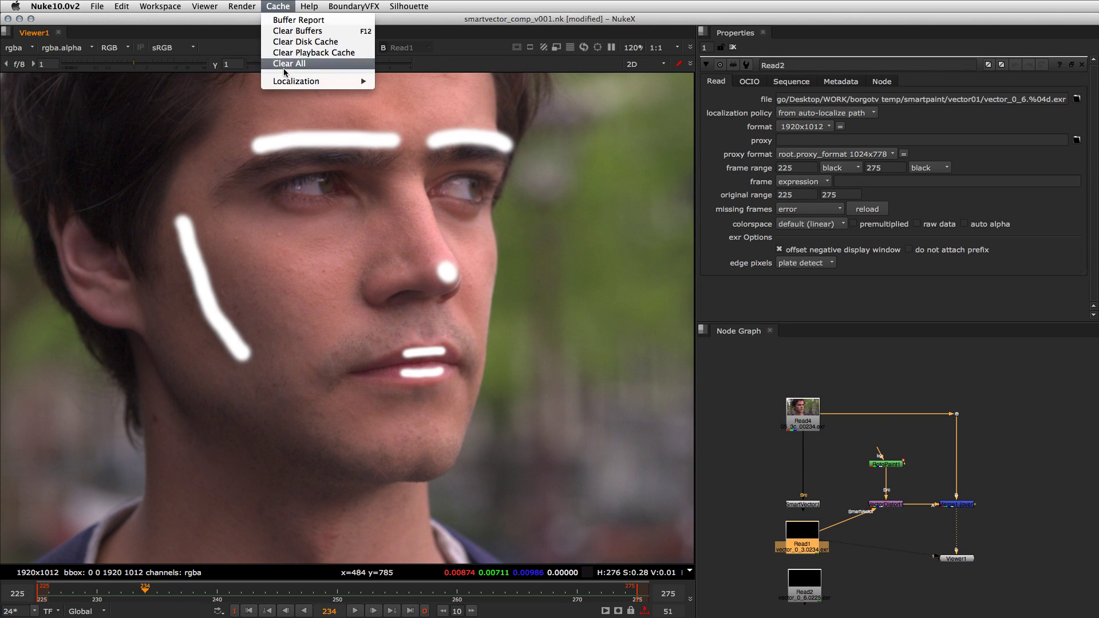
pyautogui.click(293, 55)
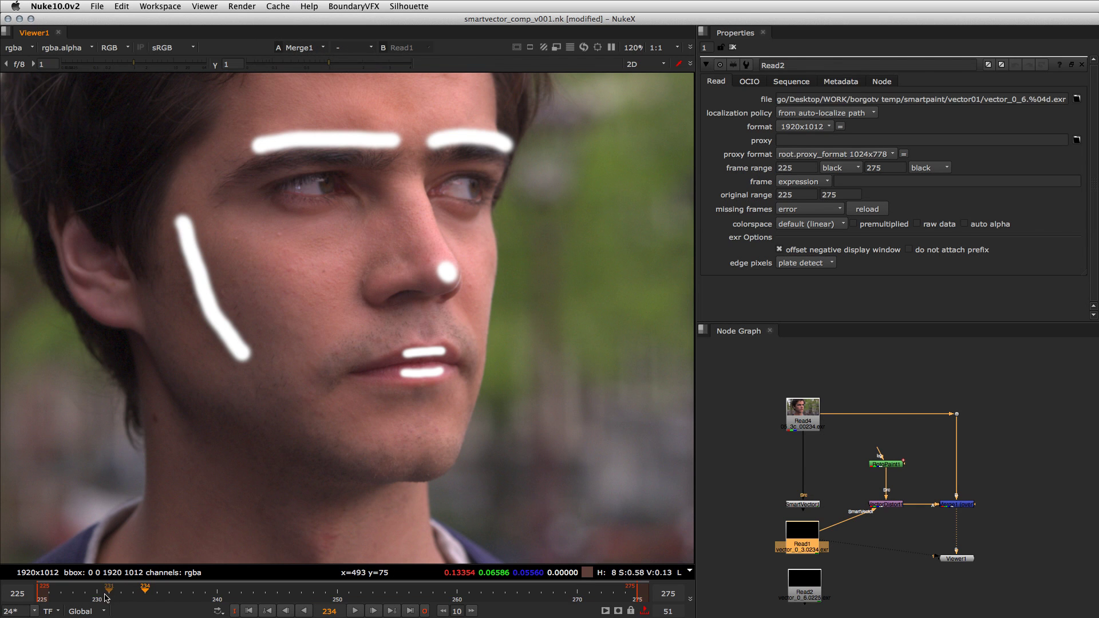
pyautogui.press('l')
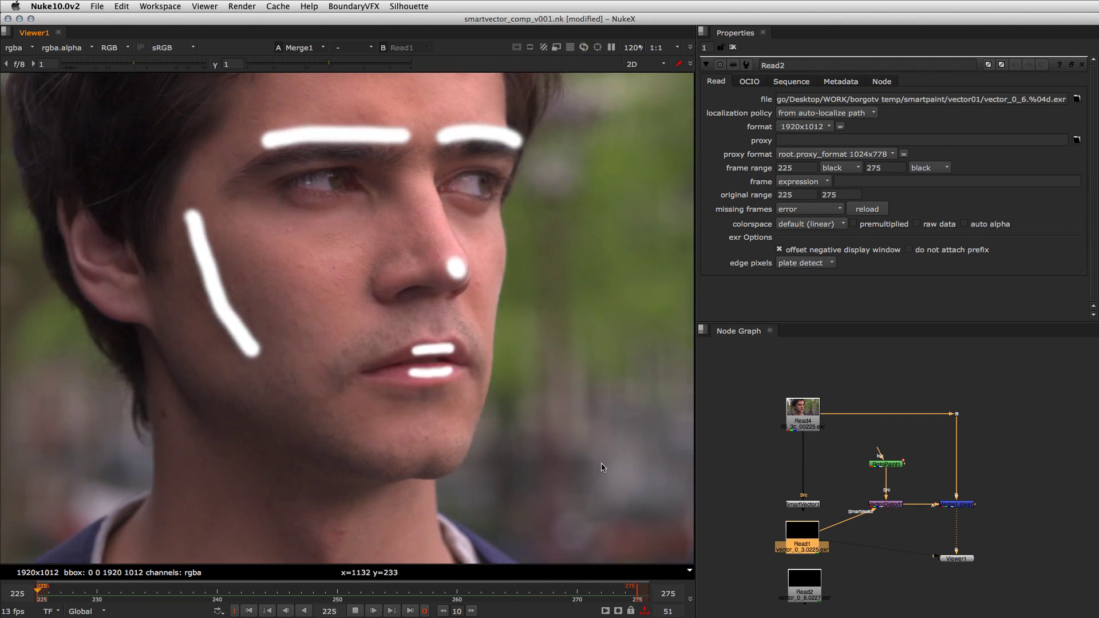
pyautogui.press('k')
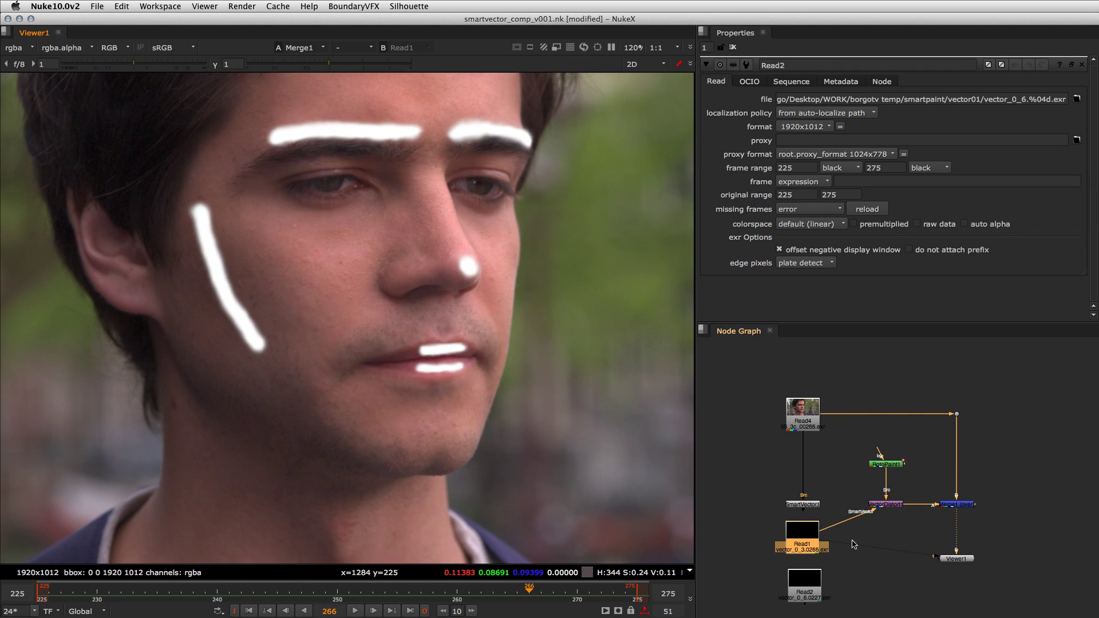
# - Reconnect VectorDistort1's SmartVector input to the vector_0_6 Read2 node and play the comp through from frame 225
pyautogui.moveTo(816, 582); pyautogui.dragTo(816, 579)
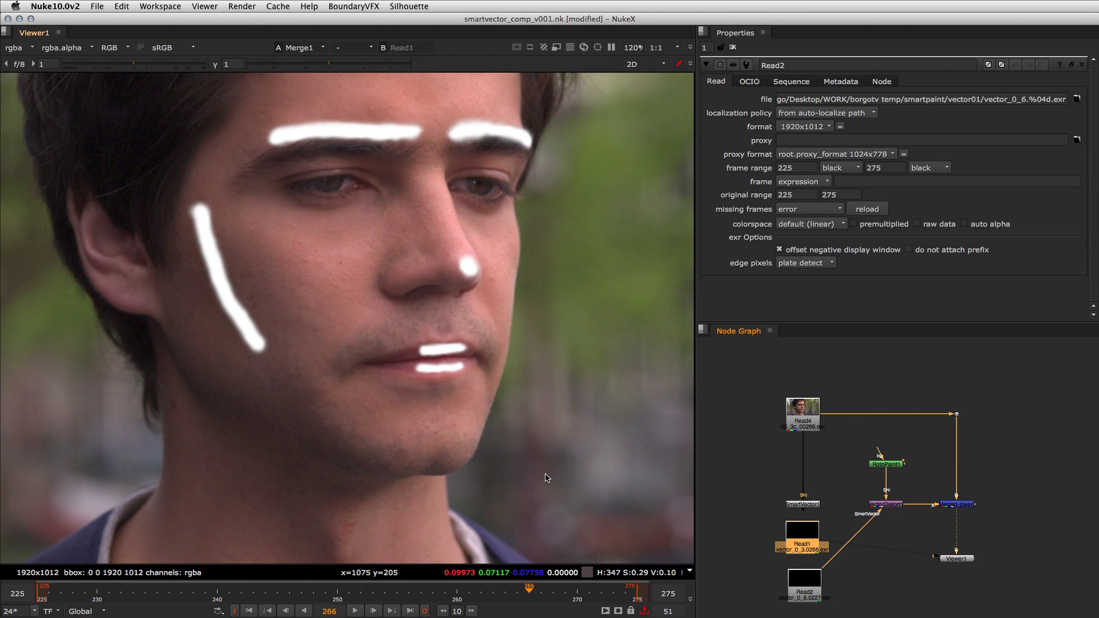
pyautogui.press('l')
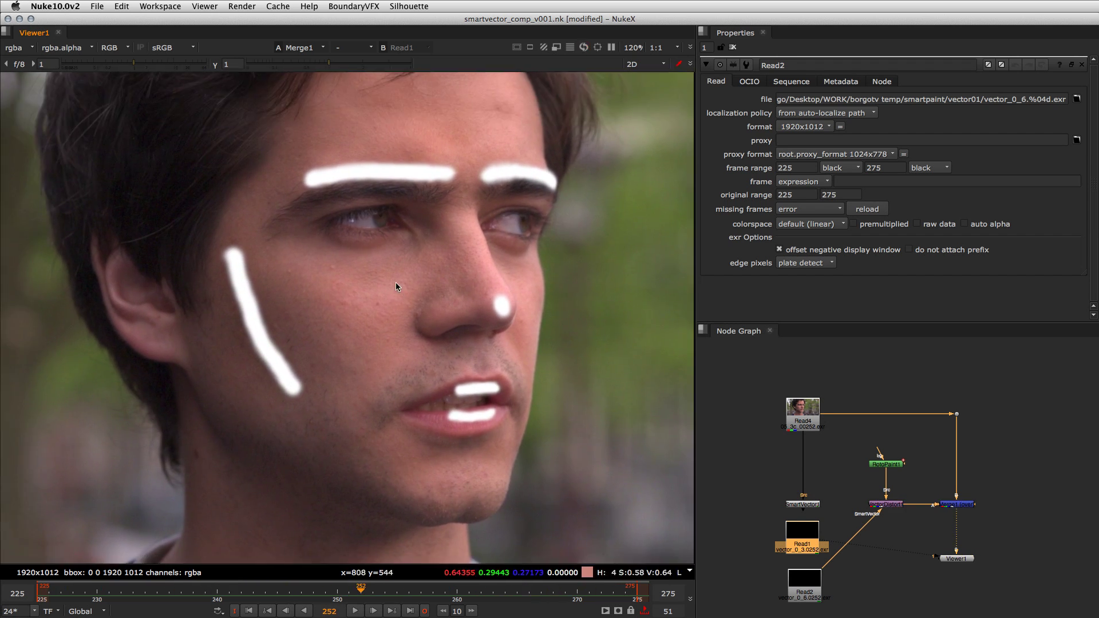
pyautogui.press('k')
pyautogui.hotkey('ctrl', 'Left')
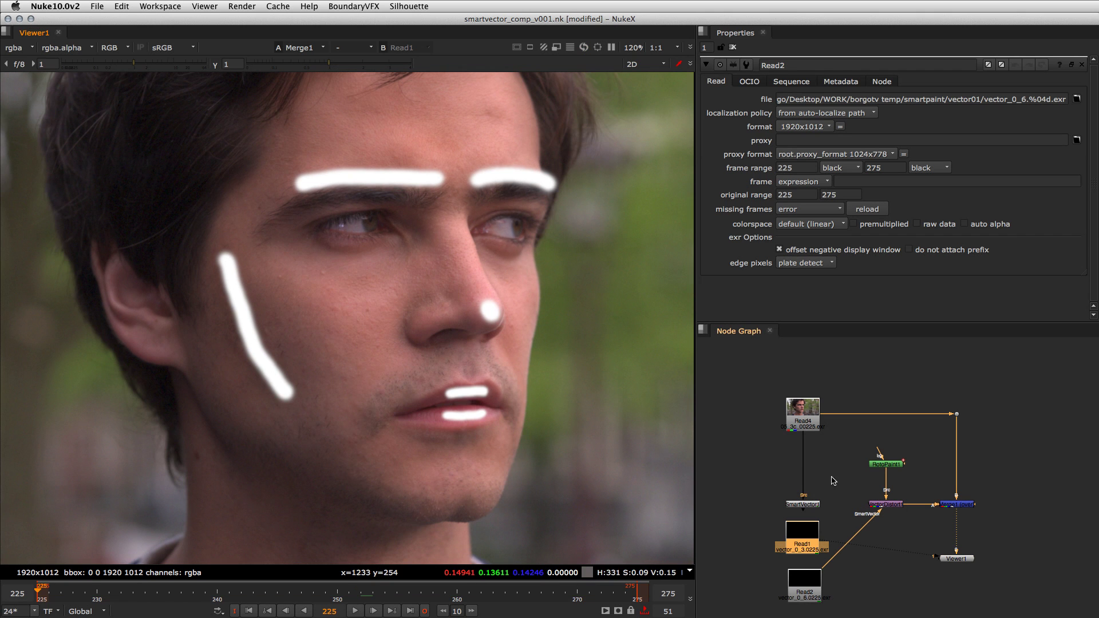
pyautogui.press('l')
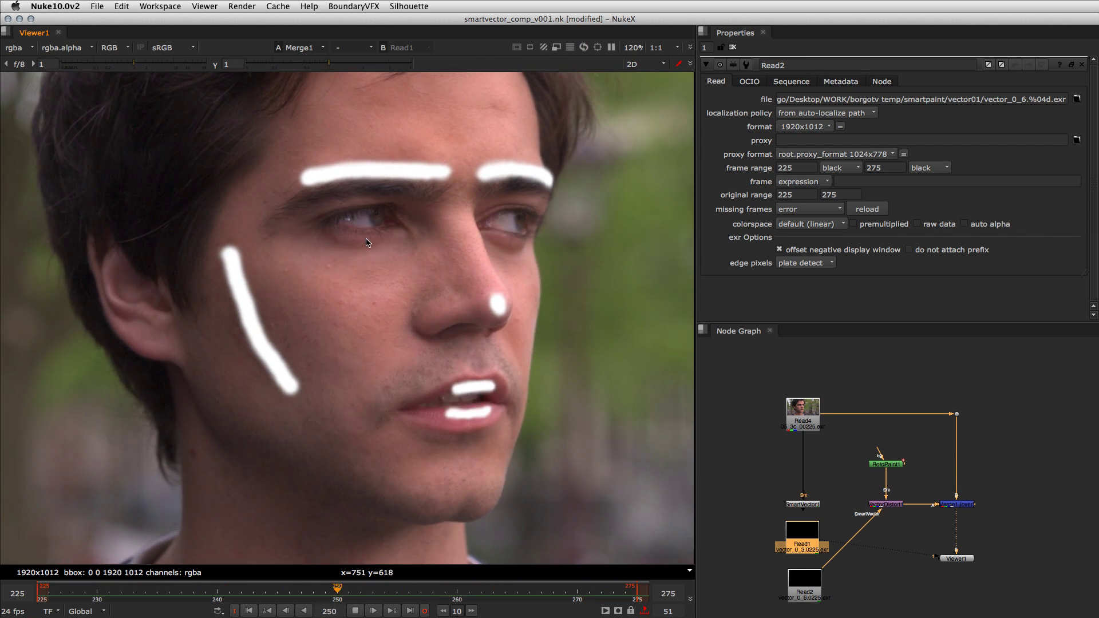
pyautogui.press('k')
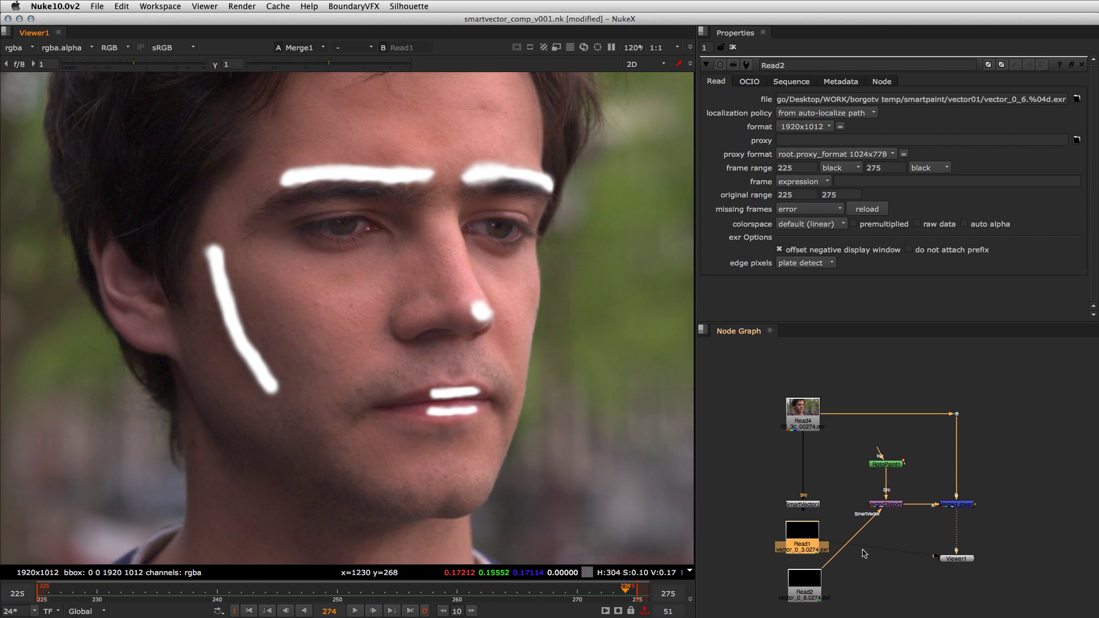
# - Open RotoPaint1 at frame 230, paint a white size-24 dot on the pupil of the nearer eye, and play back
pyautogui.click(842, 471)
pyautogui.click(116, 587)
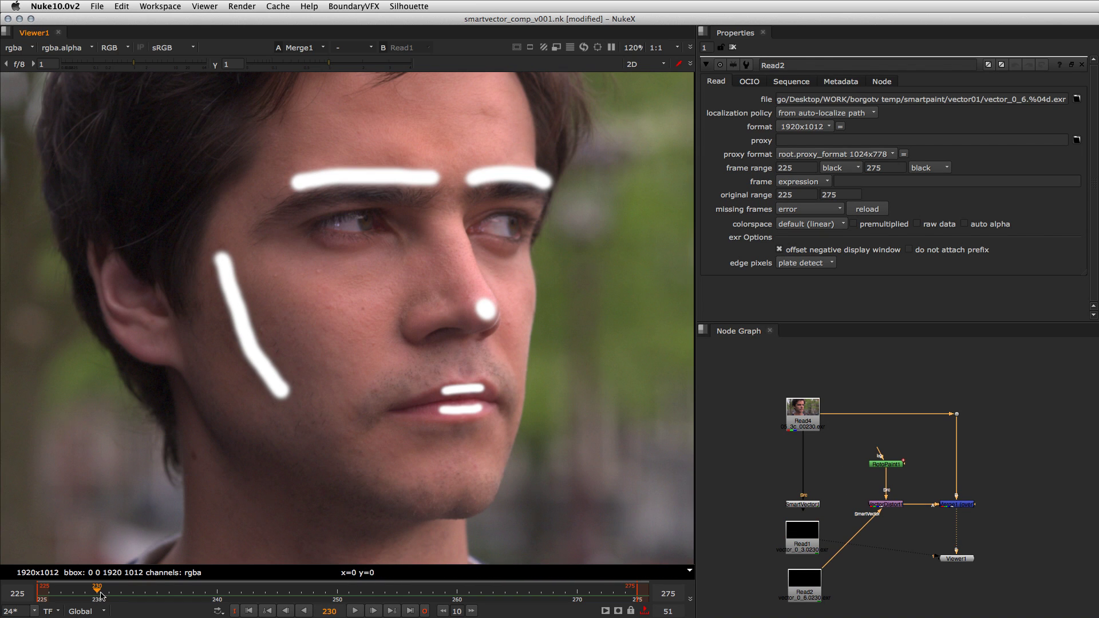
pyautogui.click(866, 506)
pyautogui.doubleClick(883, 470)
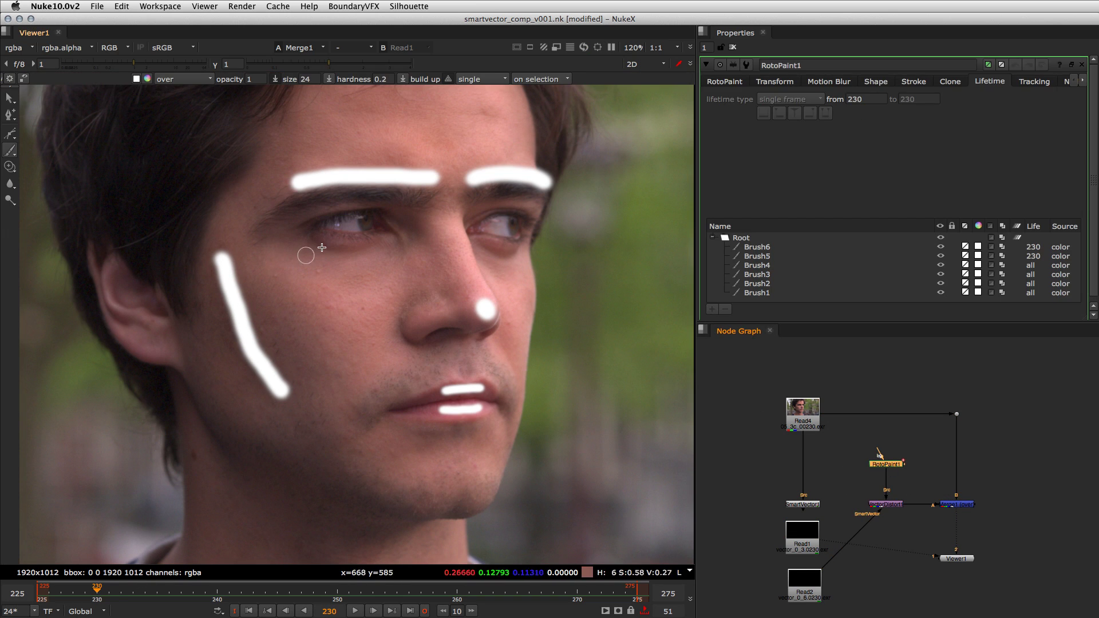
pyautogui.click(367, 221)
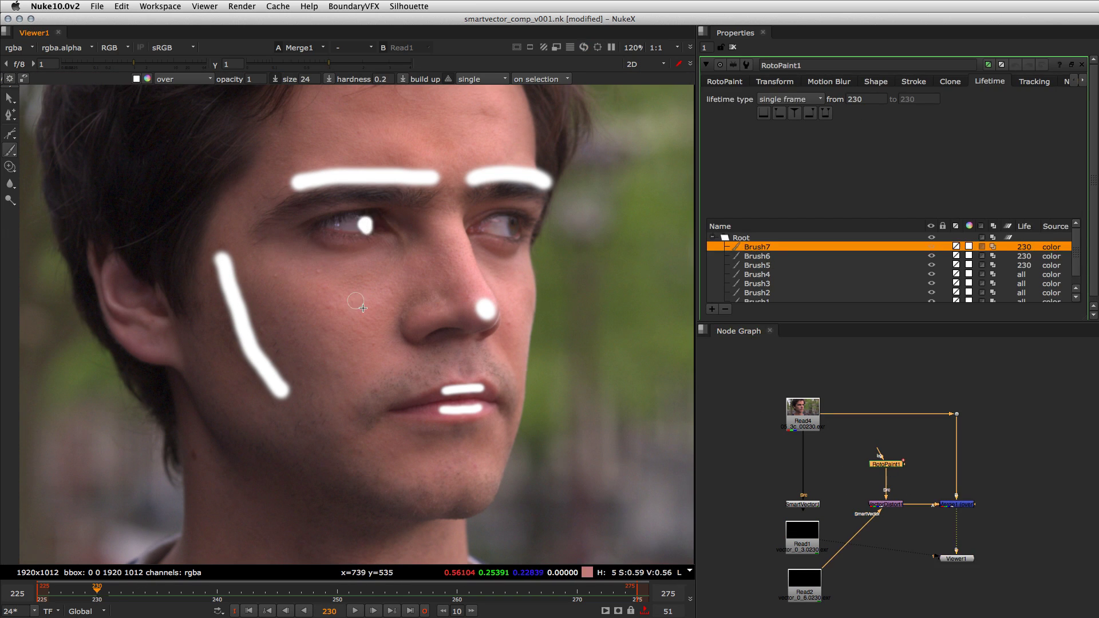
pyautogui.press('l')
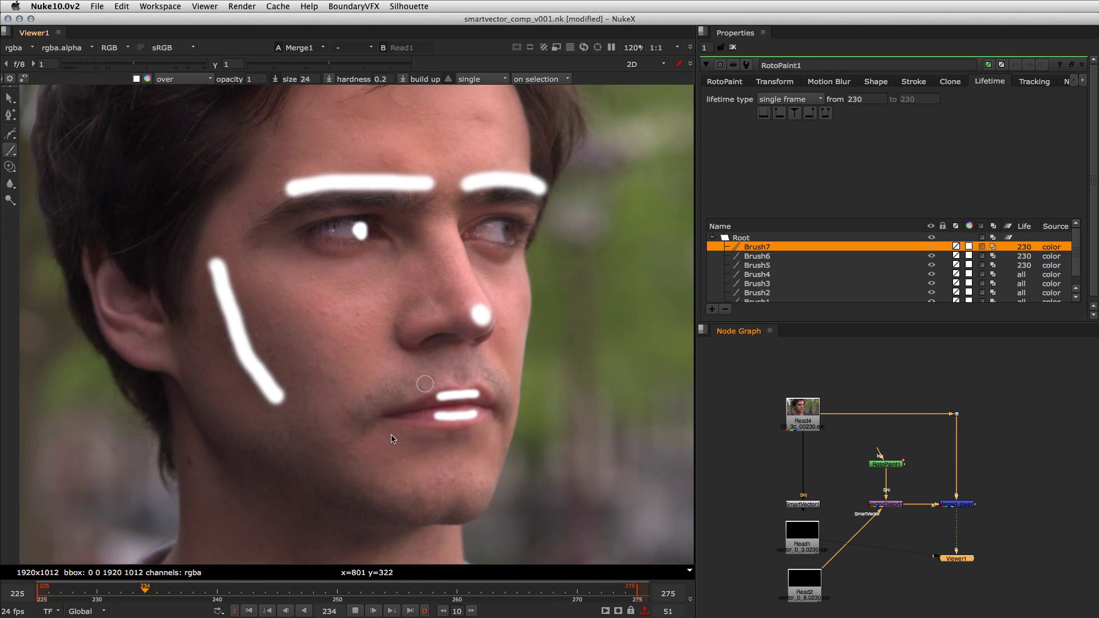
# - At frame 230, paint size-37.5 strokes above both sides of the mouth, along the chin and a dot beside the jaw, and play back
pyautogui.click(885, 465)
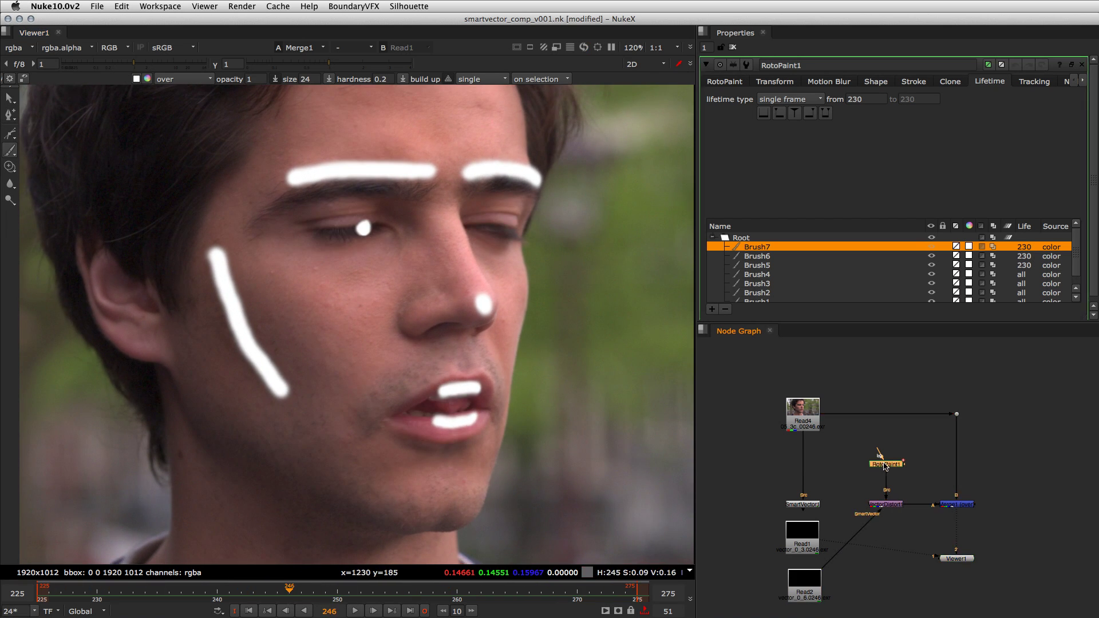
pyautogui.click(95, 592)
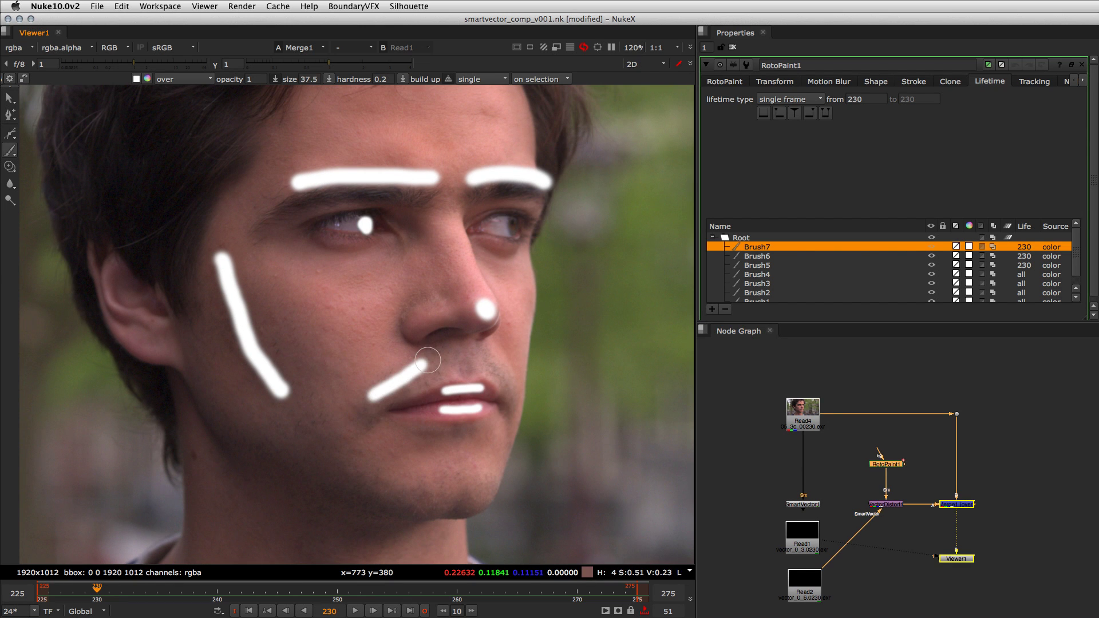
pyautogui.moveTo(428, 361)
pyautogui.mouseDown()
pyautogui.moveTo(458, 347)
pyautogui.moveTo(516, 389)
pyautogui.mouseUp()
pyautogui.moveTo(397, 461)
pyautogui.mouseDown()
pyautogui.moveTo(423, 481)
pyautogui.moveTo(489, 466)
pyautogui.moveTo(496, 452)
pyautogui.mouseUp()
pyautogui.click(910, 574)
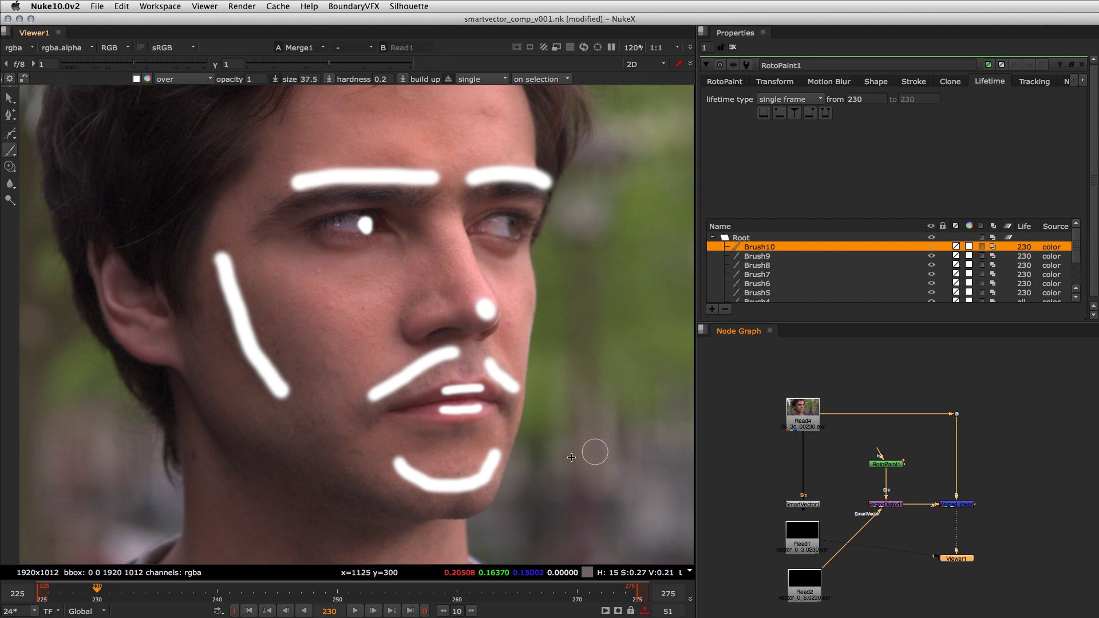
pyautogui.click(532, 450)
pyautogui.press('l')
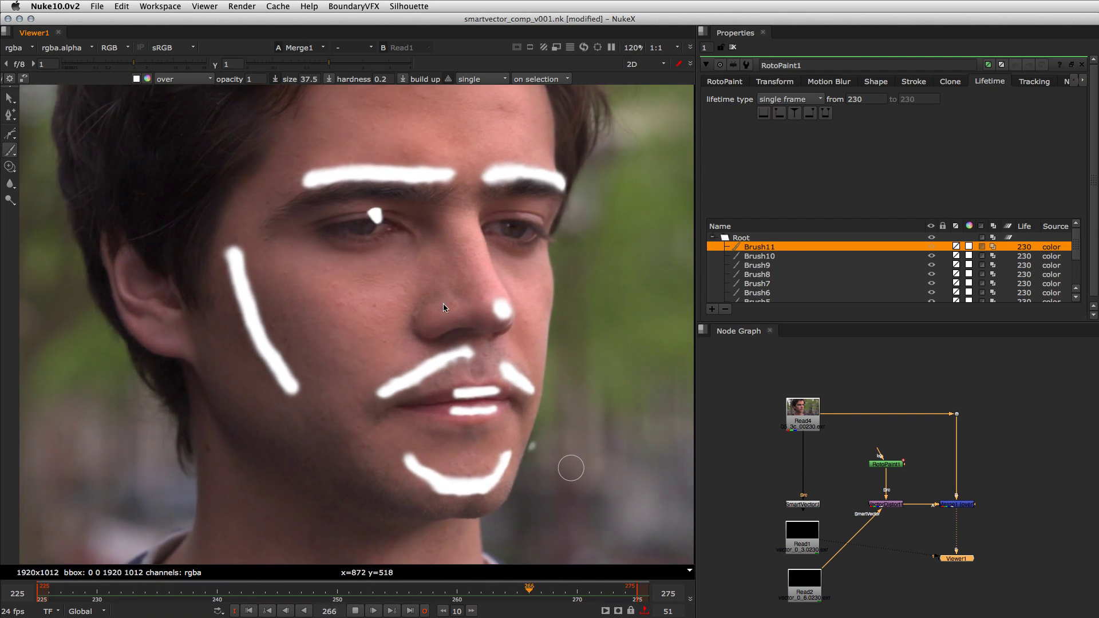
# - Open VectorDistort1's properties and set its mask channel to rgba.alpha
pyautogui.scroll(-4, 422, 311)
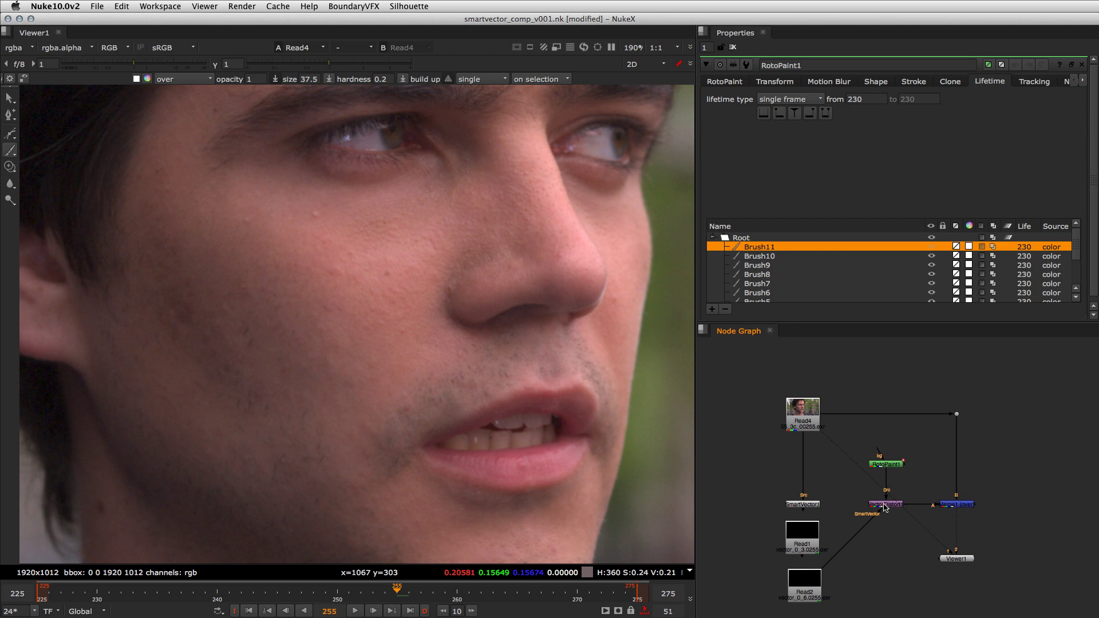
pyautogui.doubleClick(885, 505)
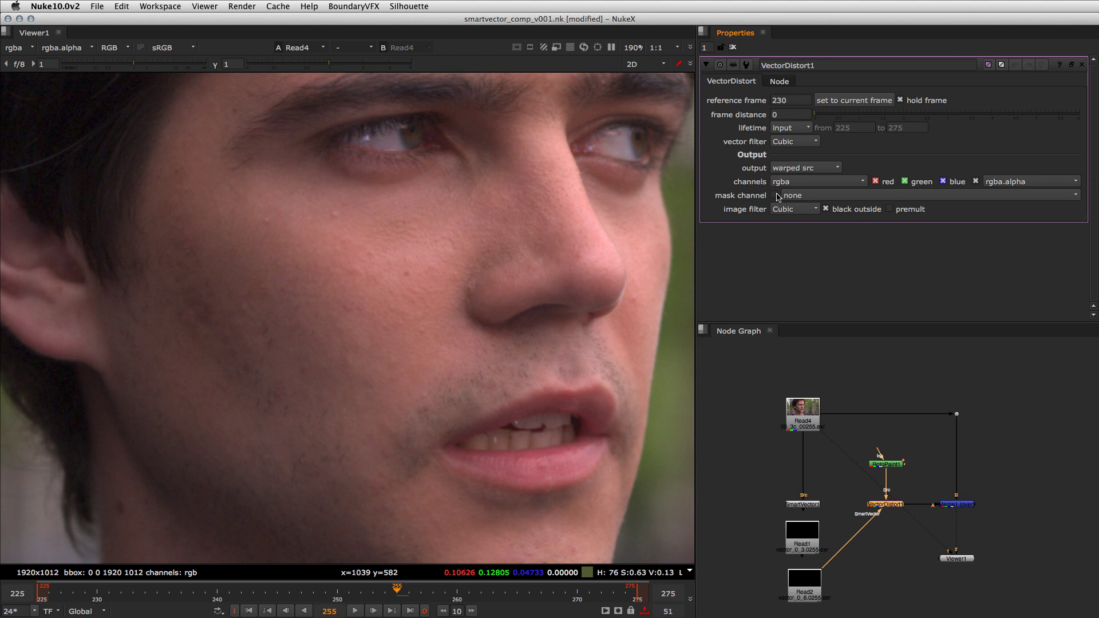
pyautogui.click(796, 197)
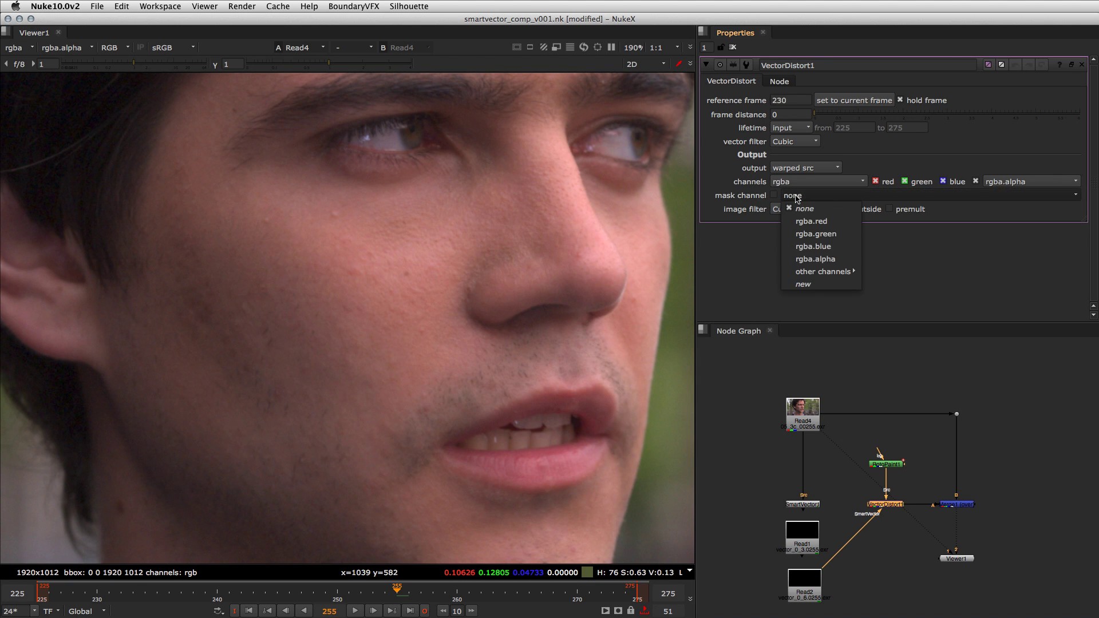
pyautogui.click(799, 261)
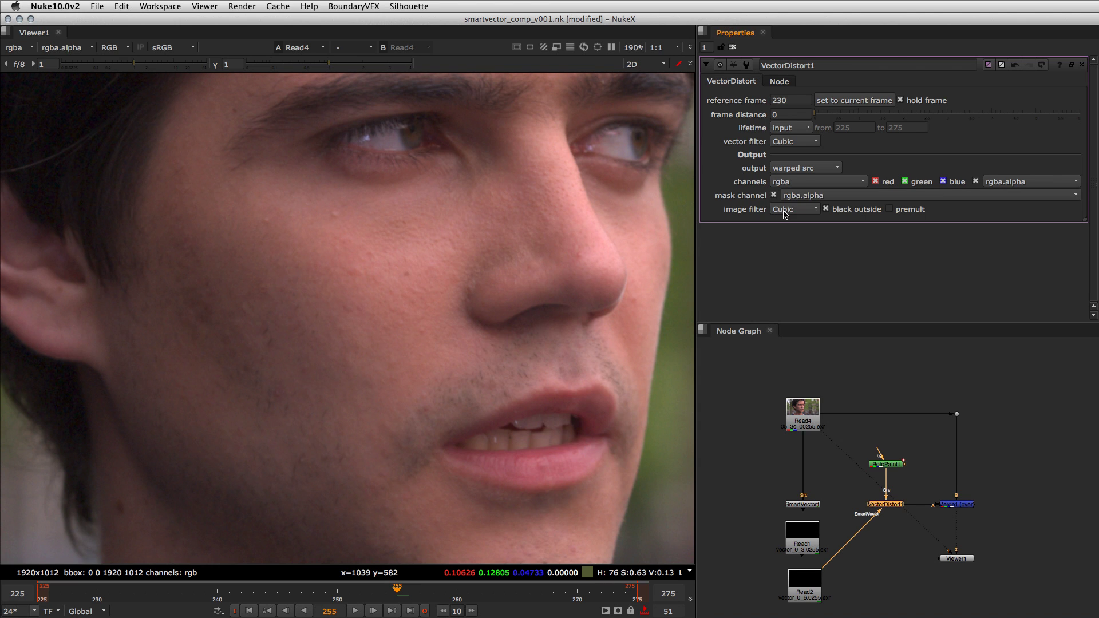
# - Replace the old RotoPaint node with a fresh one fed by the Read4 plate and view its output
pyautogui.moveTo(887, 464); pyautogui.dragTo(886, 461)
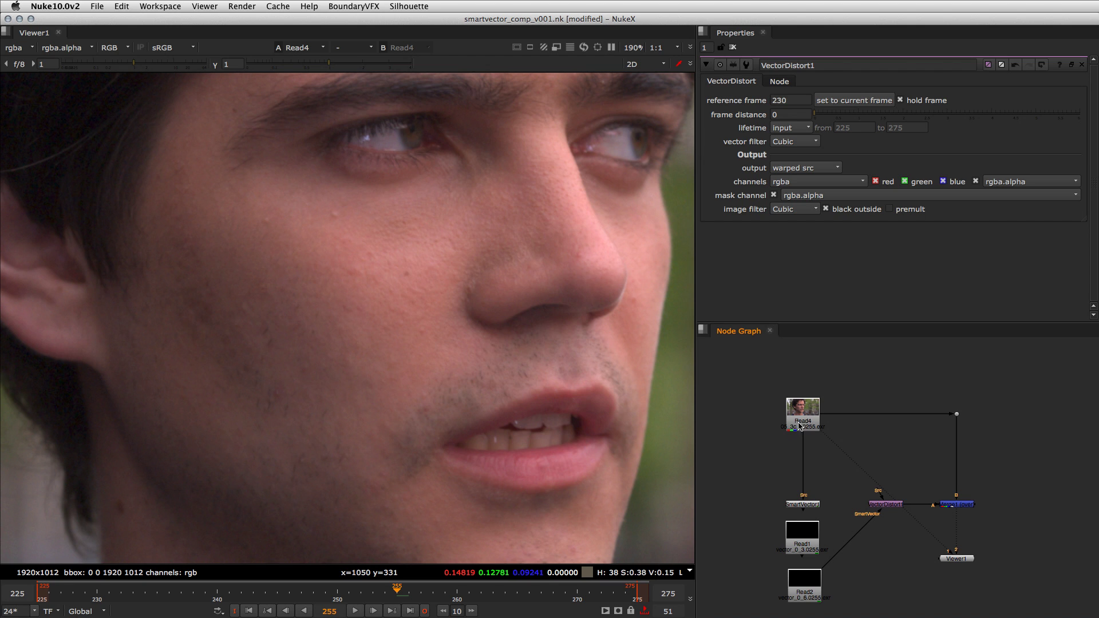
pyautogui.press('p')
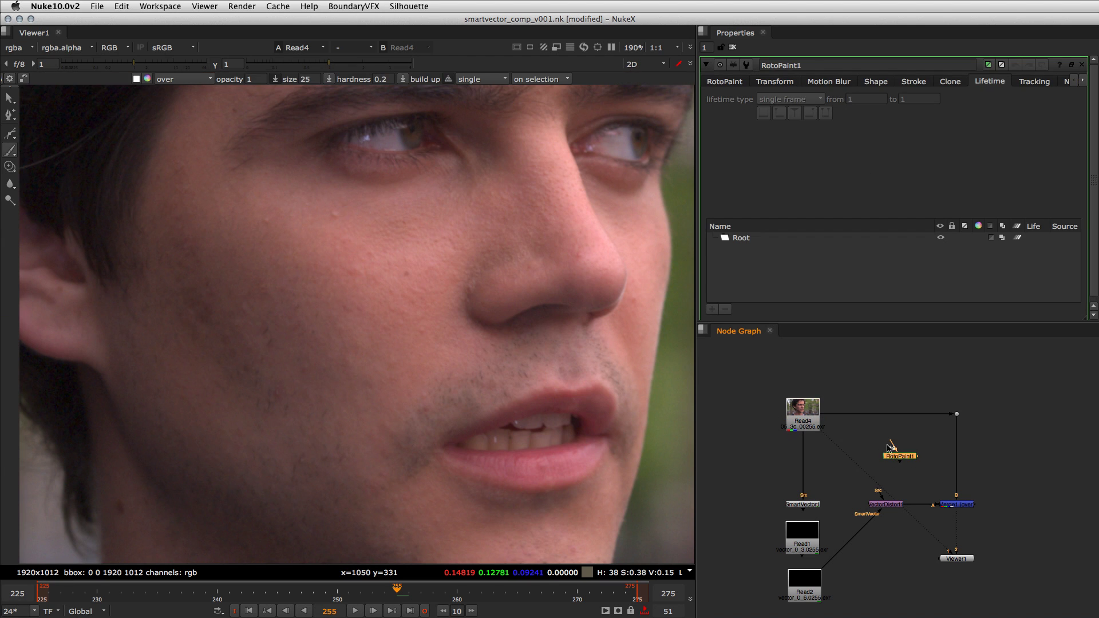
pyautogui.moveTo(902, 461); pyautogui.dragTo(874, 453)
pyautogui.press('1')
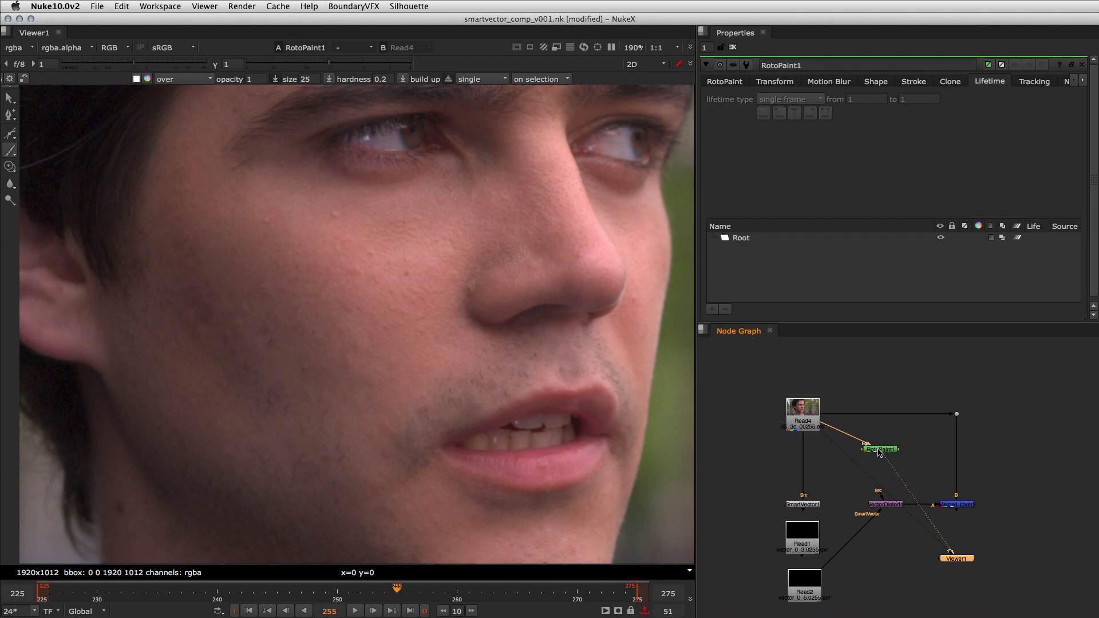
# - At frame 230, clone clean skin over the forehead marks with a size-52 brush and compare the result with Read4
pyautogui.press('c')
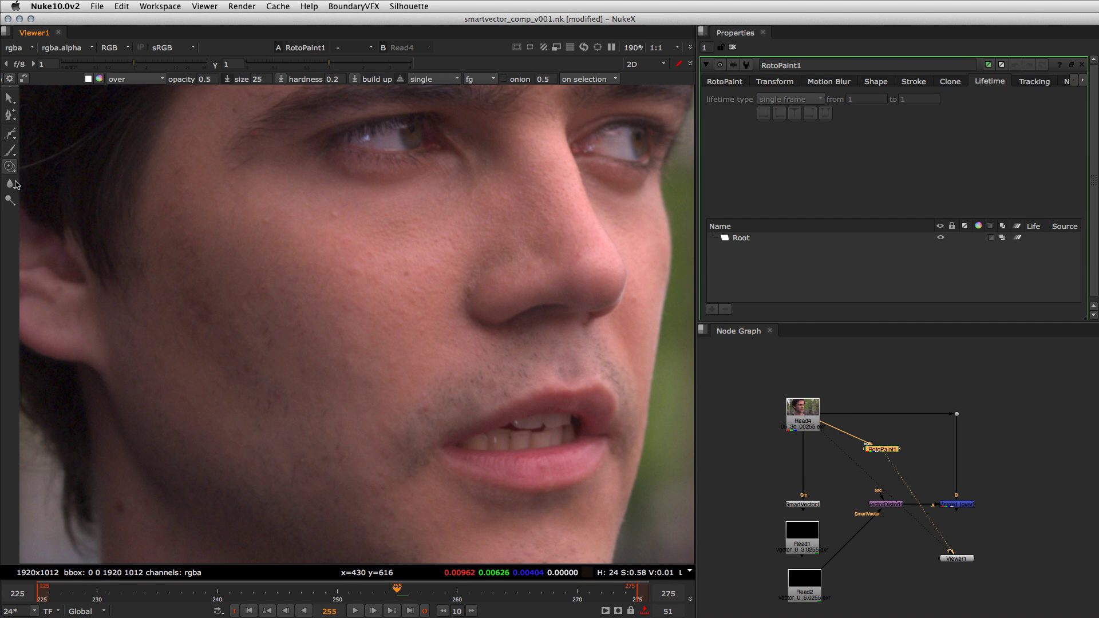
pyautogui.keyDown('shift'); pyautogui.moveTo(321, 349); pyautogui.dragTo(339, 328); pyautogui.keyUp('shift')
pyautogui.moveTo(338, 329)
pyautogui.mouseDown(button='middle')
pyautogui.moveTo(351, 456)
pyautogui.moveTo(319, 432)
pyautogui.moveTo(479, 282)
pyautogui.mouseUp(button='middle')
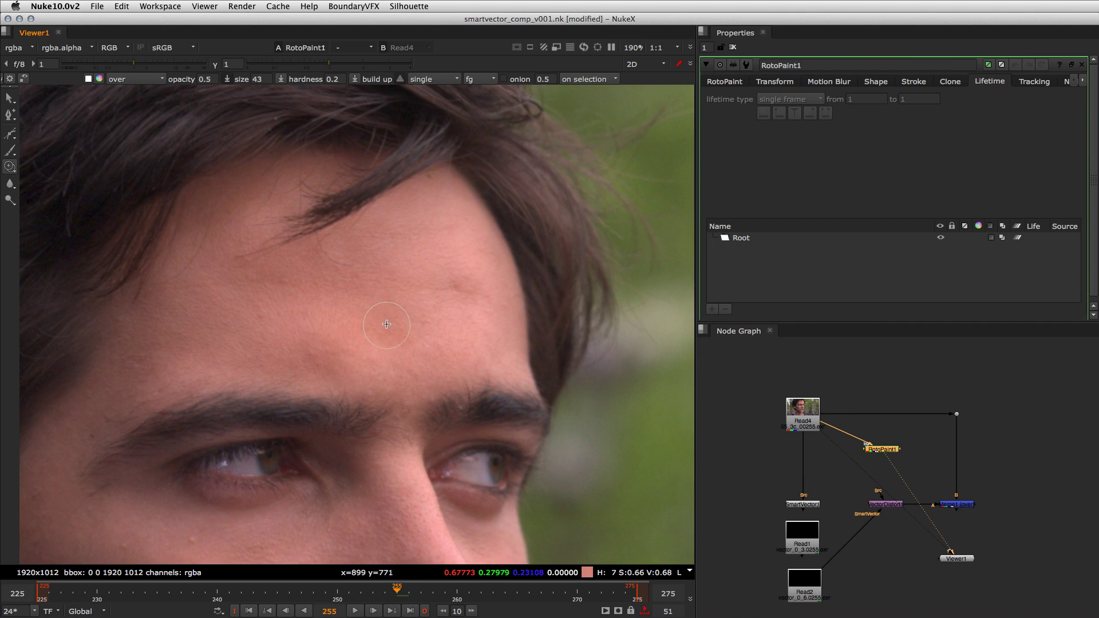
pyautogui.click(98, 594)
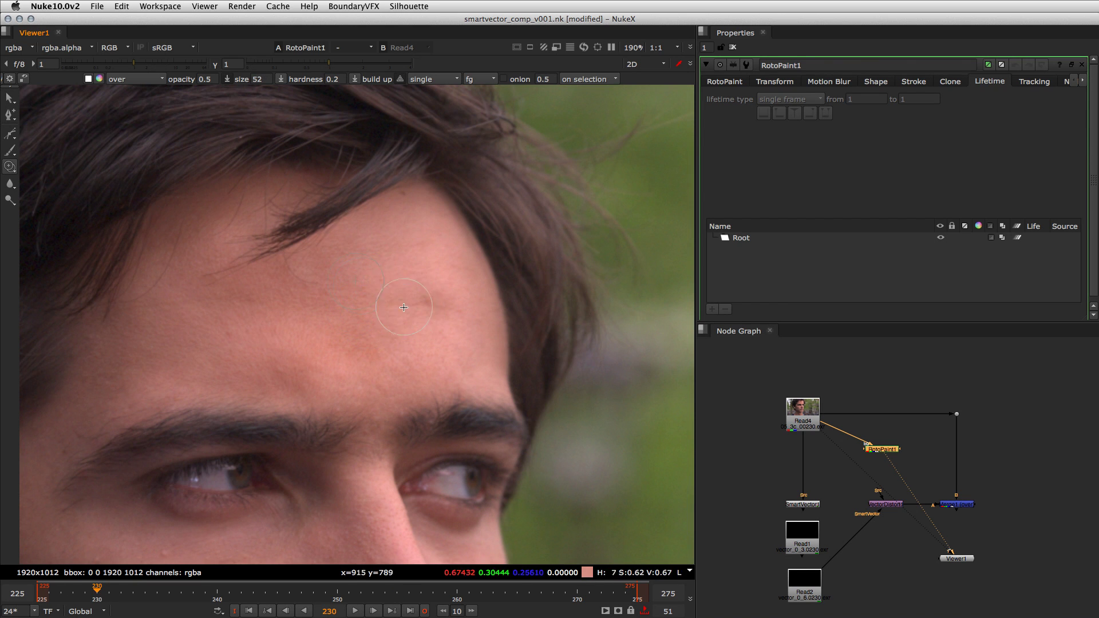
pyautogui.moveTo(422, 306); pyautogui.dragTo(415, 321)
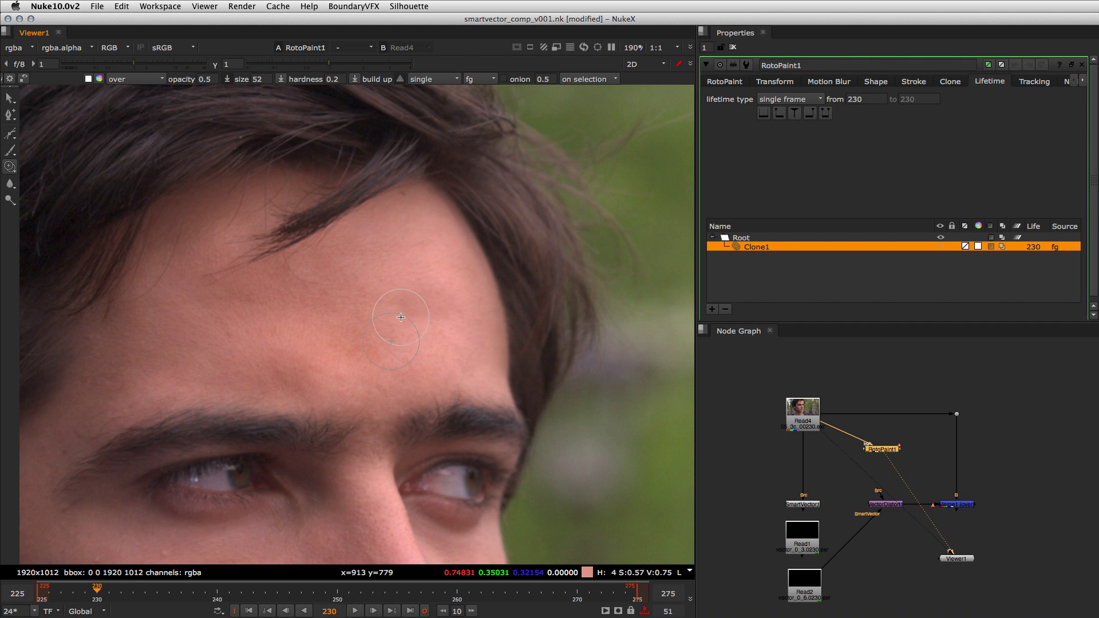
pyautogui.moveTo(405, 315); pyautogui.dragTo(396, 314)
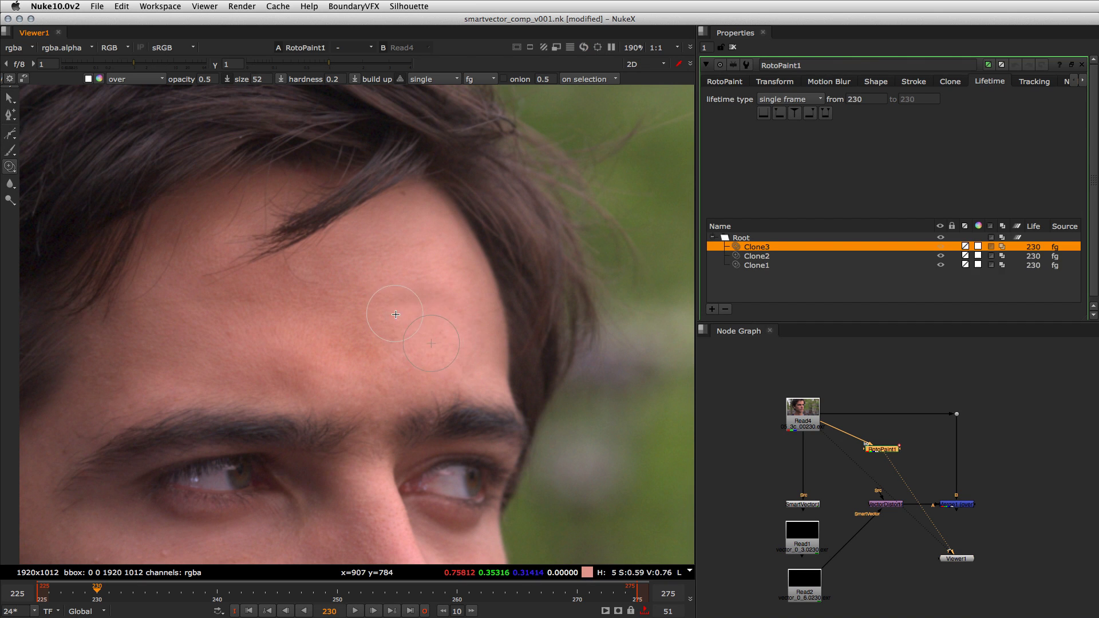
pyautogui.moveTo(285, 327); pyautogui.dragTo(278, 324)
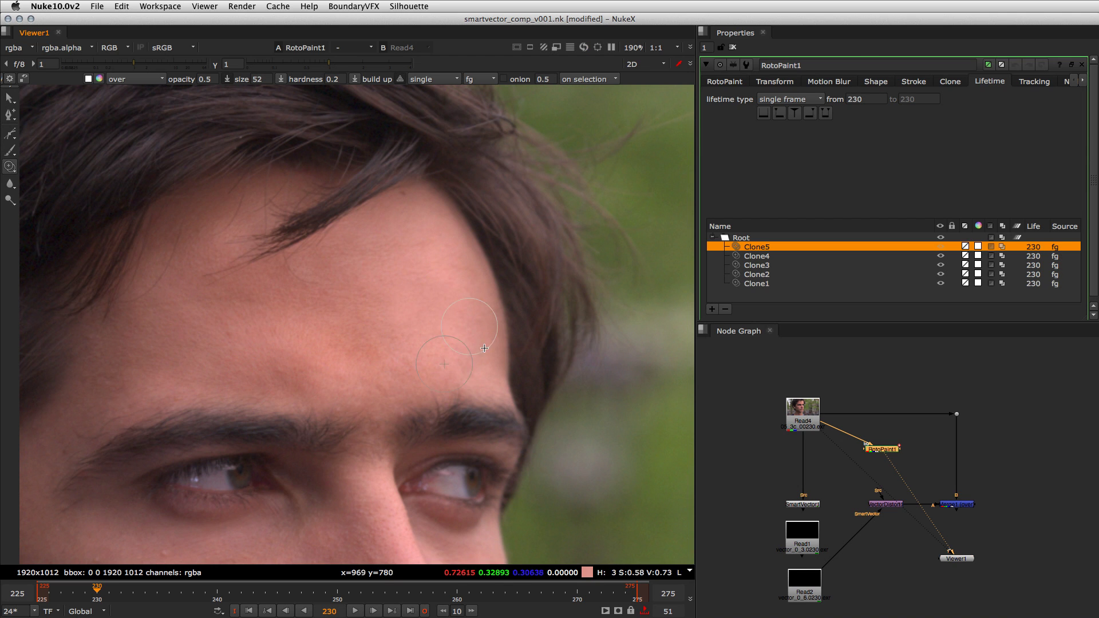
pyautogui.moveTo(442, 454); pyautogui.dragTo(522, 409)
pyautogui.click(820, 428)
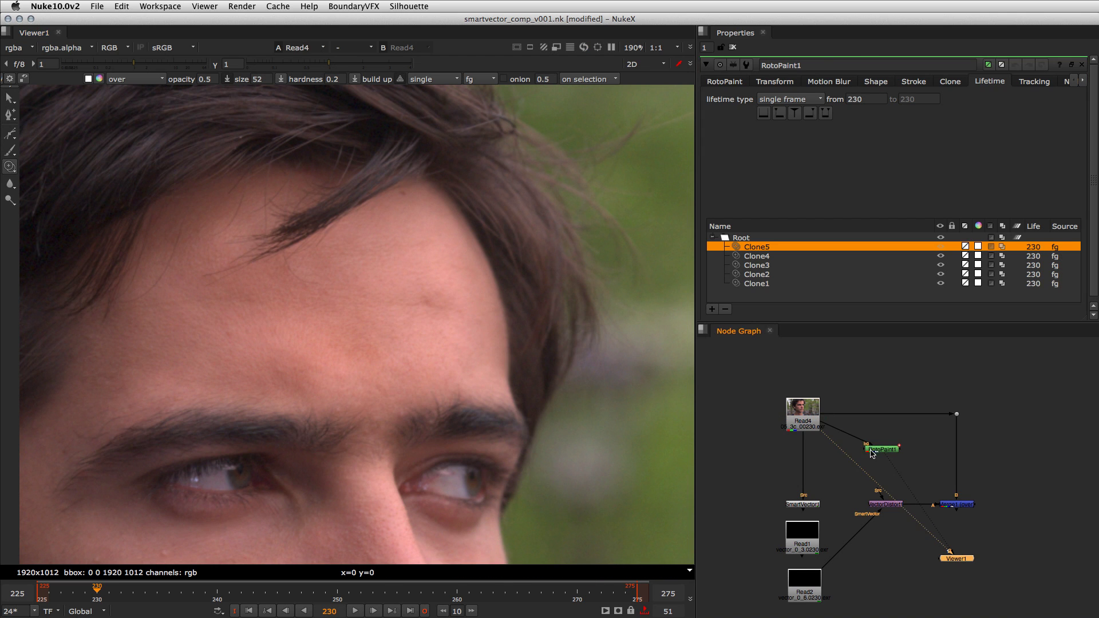
pyautogui.click(956, 559)
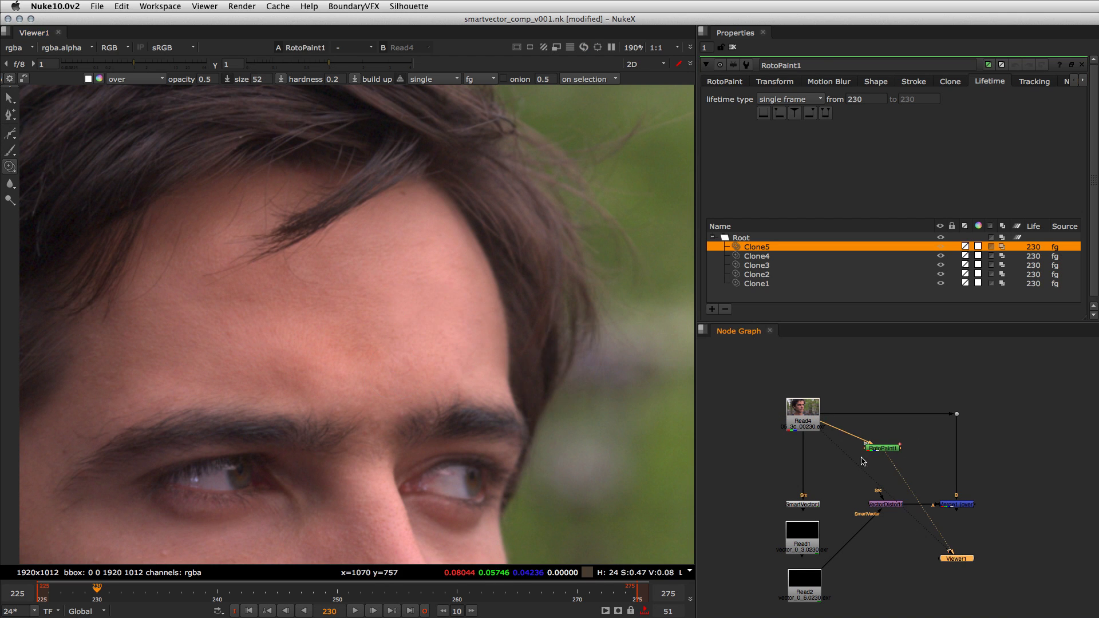
# - Add a Roto node after RotoPaint1 and draw a closed B-spline around the cleaned patch of forehead
pyautogui.click(884, 449)
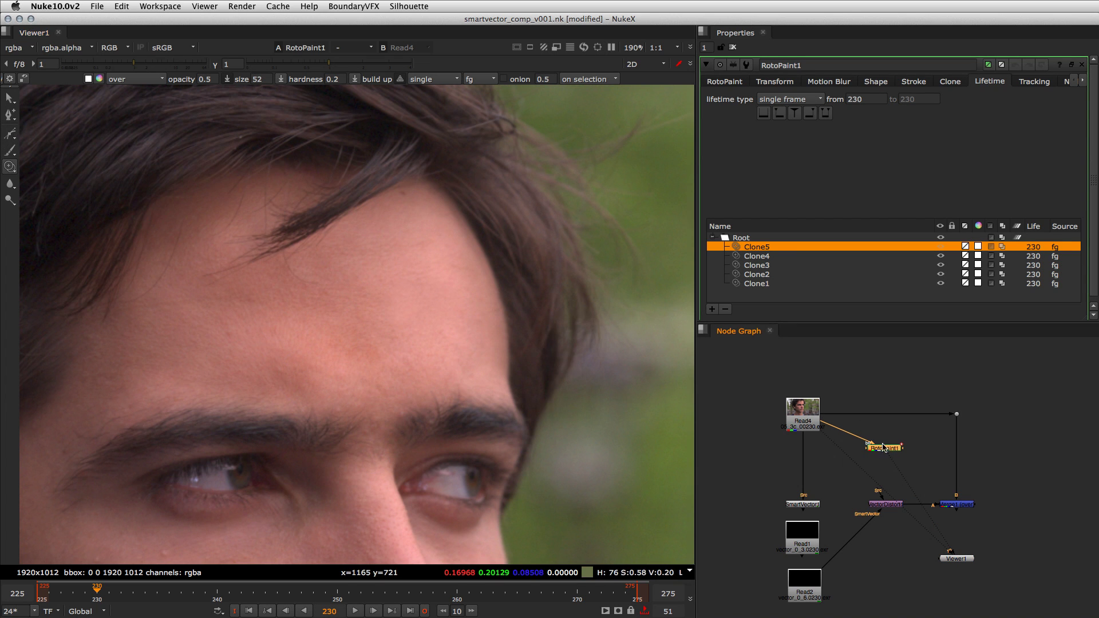
pyautogui.moveTo(888, 447); pyautogui.dragTo(887, 441)
pyautogui.press('o')
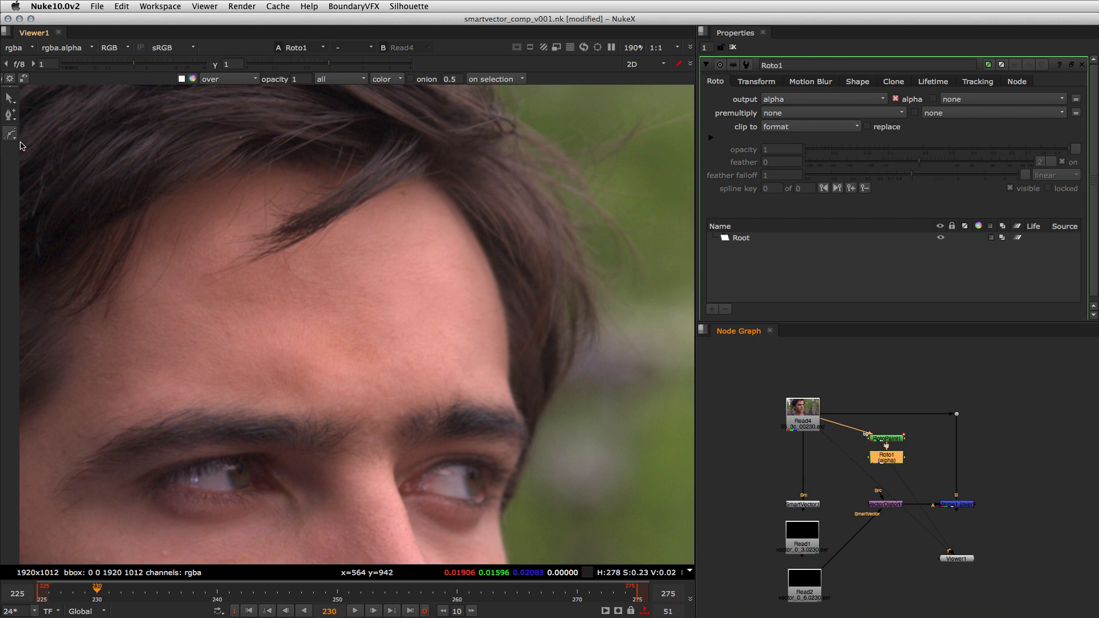
pyautogui.moveTo(8, 136); pyautogui.dragTo(35, 161)
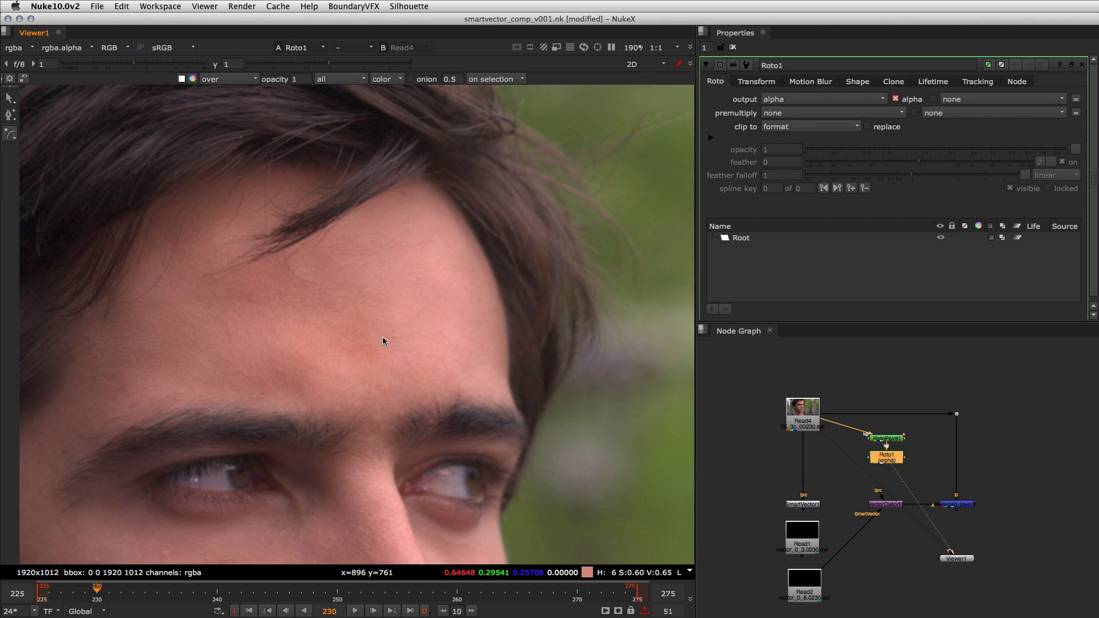
pyautogui.click(368, 323)
pyautogui.click(403, 342)
pyautogui.click(449, 253)
pyautogui.click(404, 255)
pyautogui.click(370, 259)
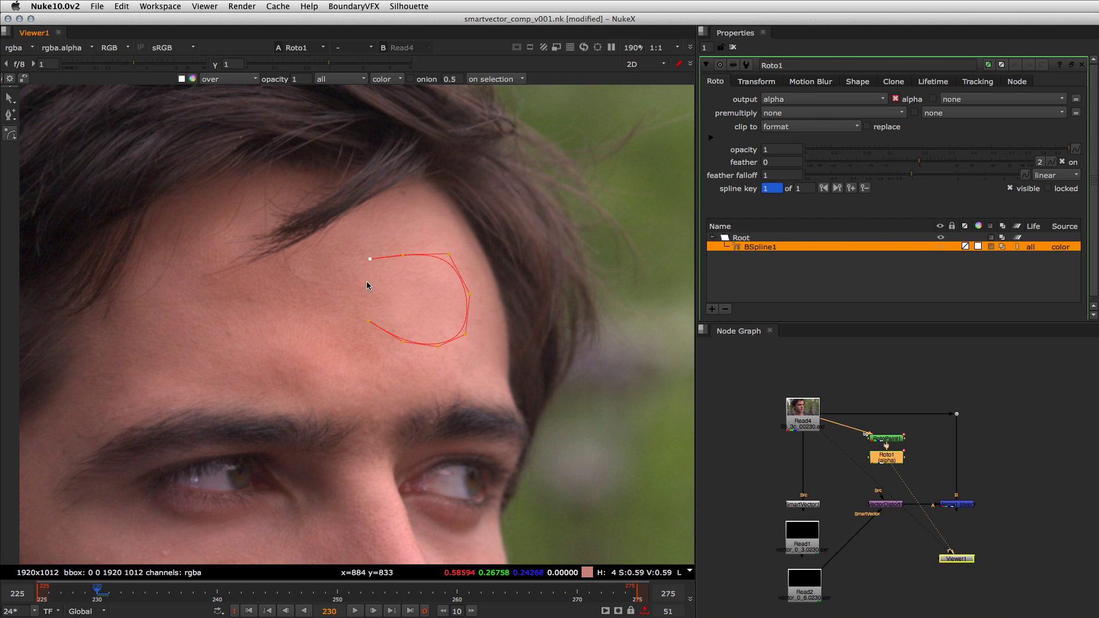
pyautogui.click(369, 326)
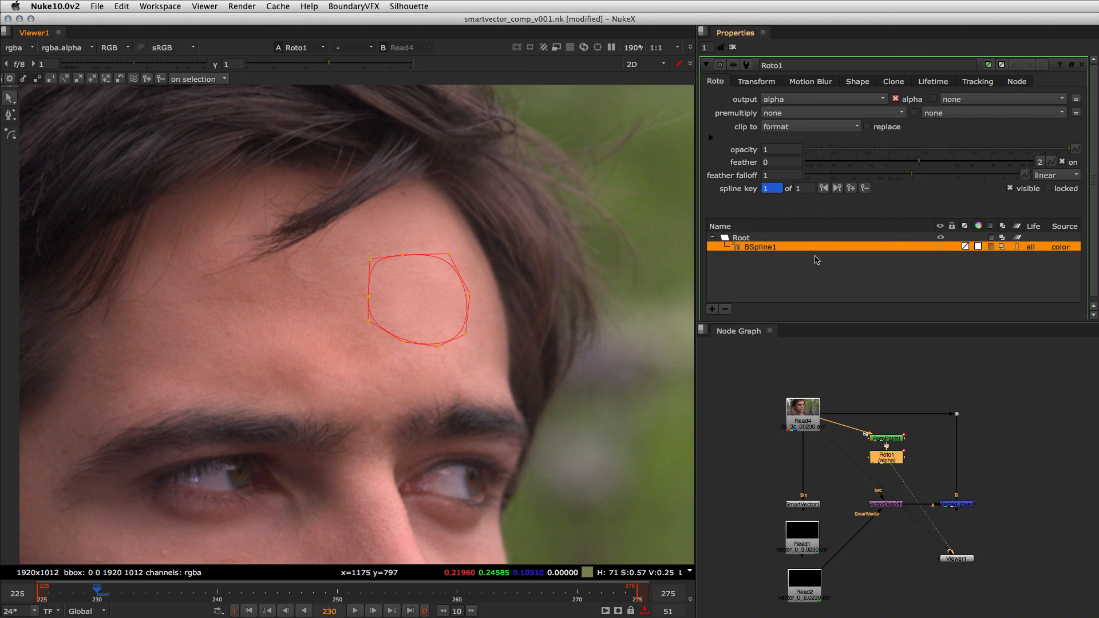
# - Enable replace on Roto1, feed it into VectorDistort1's source, and check the distorted patch in alpha and colour
pyautogui.click(867, 127)
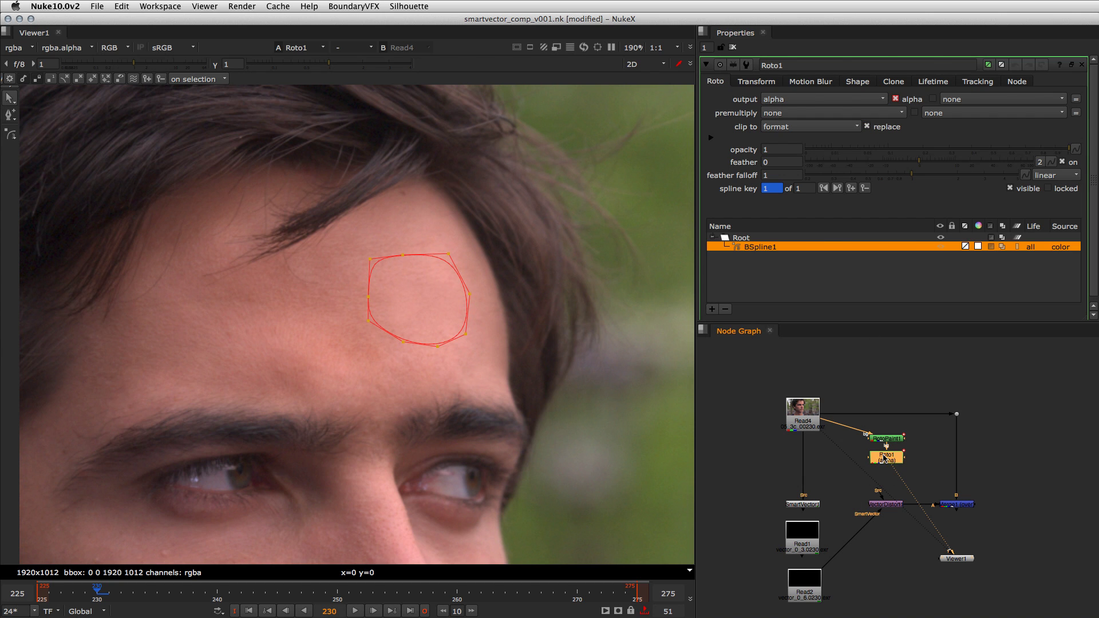
pyautogui.press('a')
pyautogui.press('a')
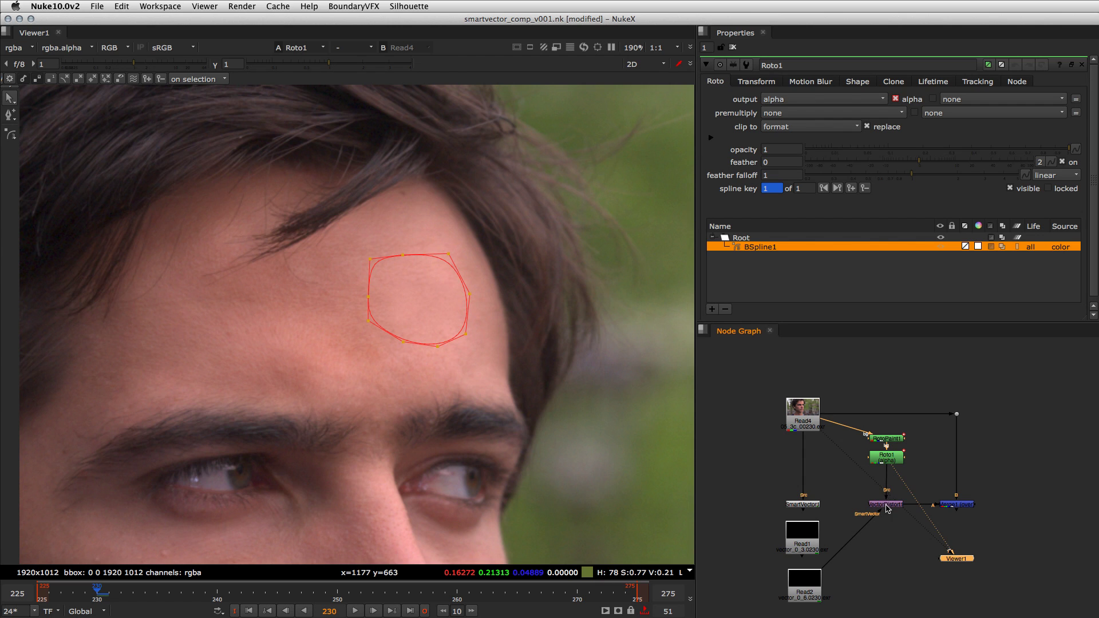
pyautogui.click(887, 509)
pyautogui.press('1')
pyautogui.press('a')
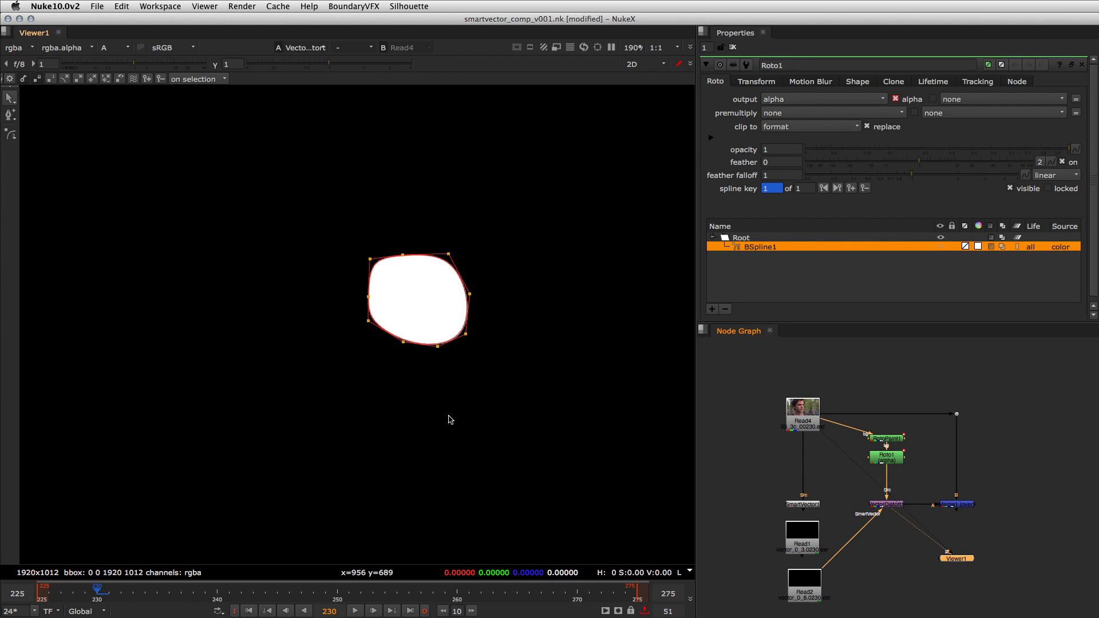
pyautogui.press('a')
pyautogui.click(433, 394)
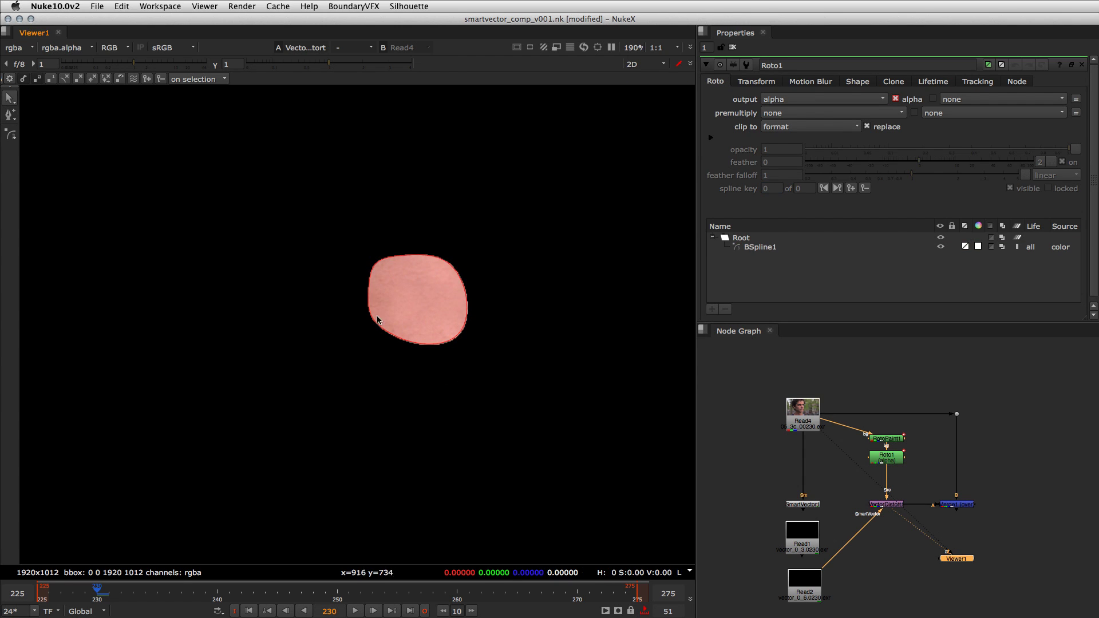
# - Insert a Blur node after Roto1 and soften the alpha with size 5
pyautogui.press('b')
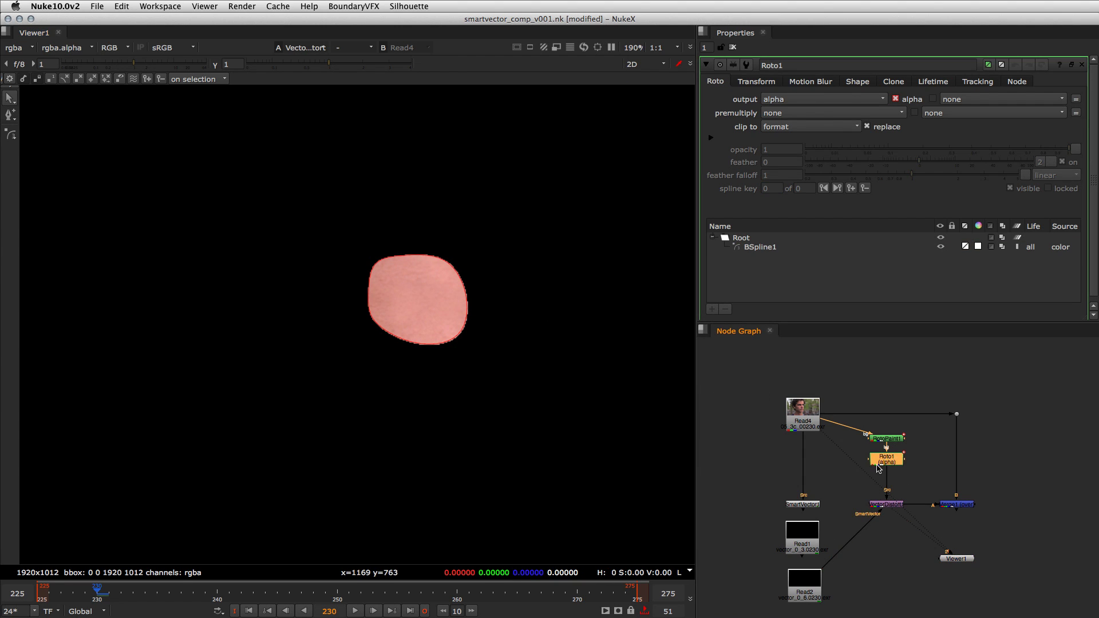
pyautogui.doubleClick(755, 113)
pyautogui.write('5')
pyautogui.press('Return')
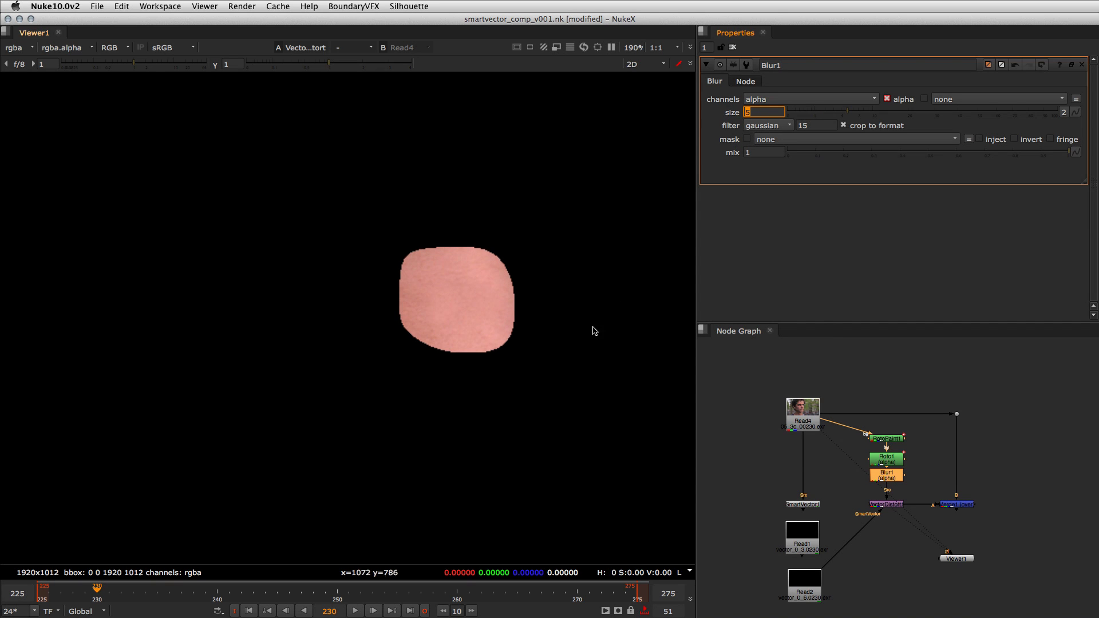
pyautogui.click(855, 487)
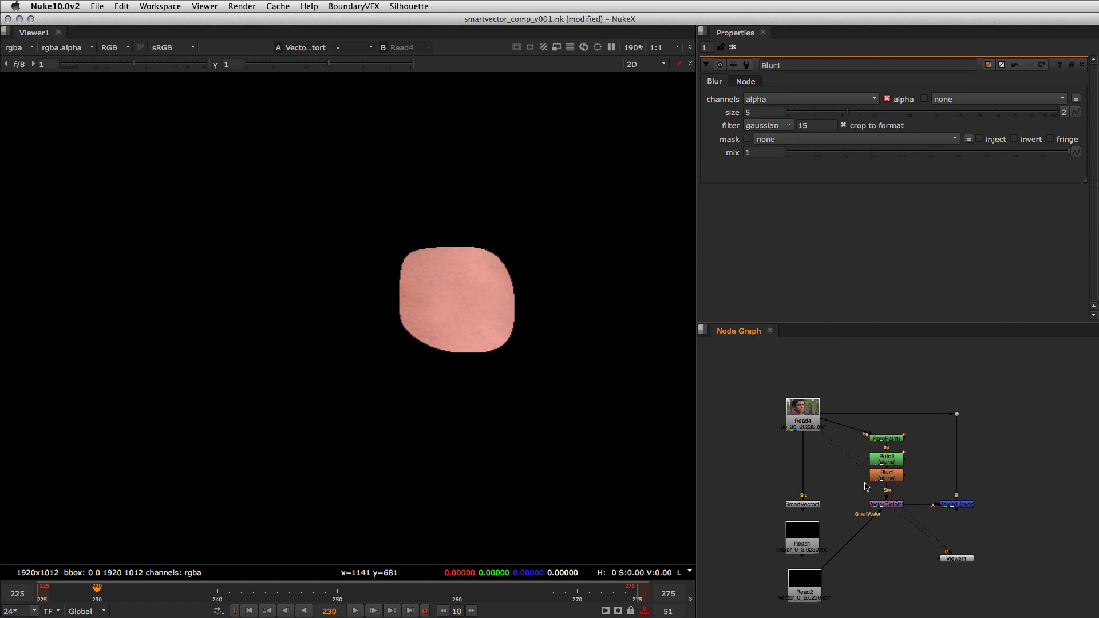
# - Insert a Premult node between Blur1 and VectorDistort1
pyautogui.click(885, 479)
pyautogui.press('Tab')
pyautogui.write('premult')
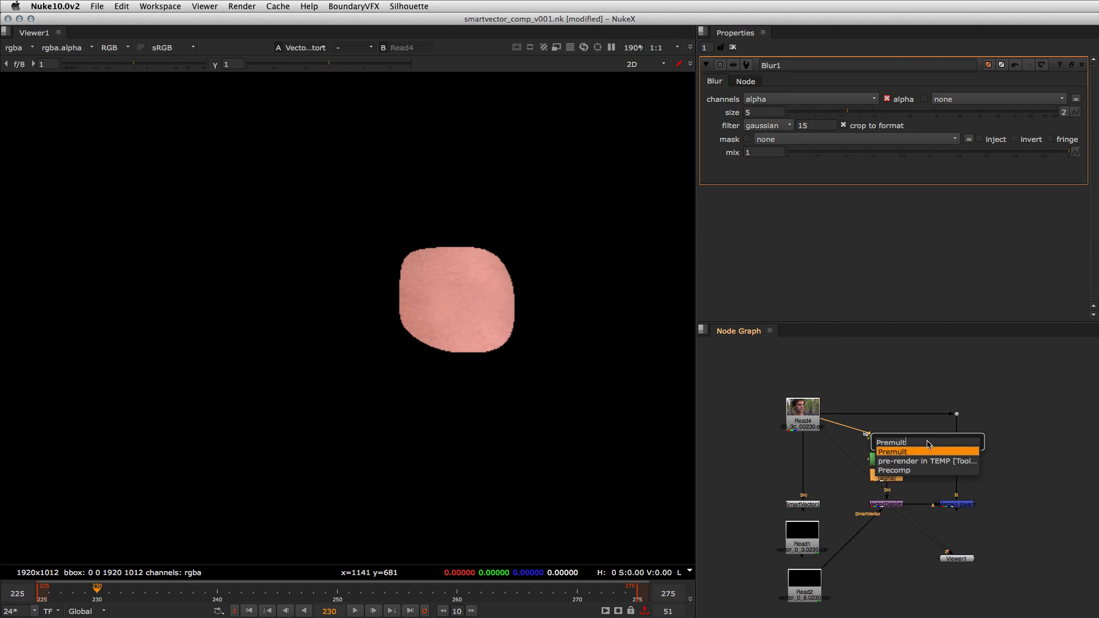
pyautogui.press('Return')
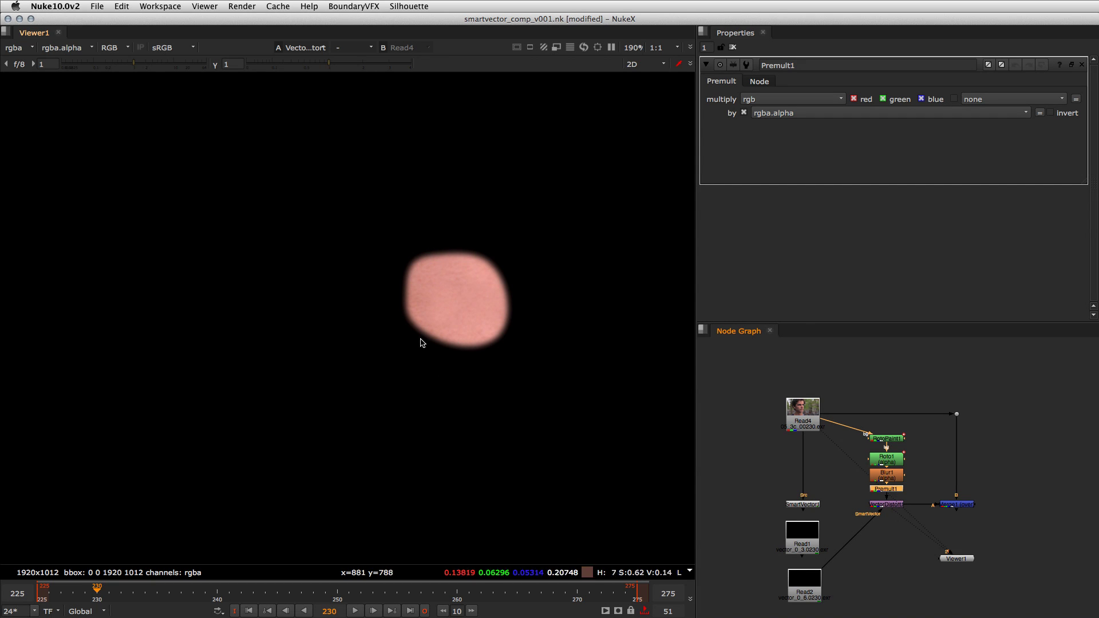
# - Review VectorDistort1's mask channel setting, view Merge1, and play the comp to examine the tracked forehead patch
pyautogui.doubleClick(893, 507)
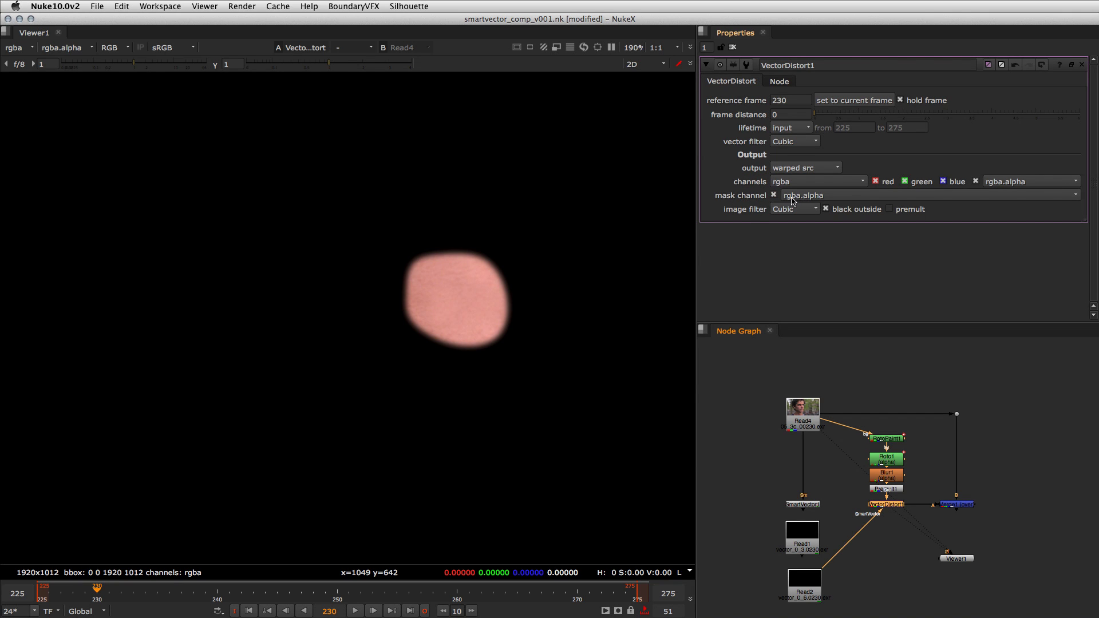
pyautogui.click(957, 505)
pyautogui.press('1')
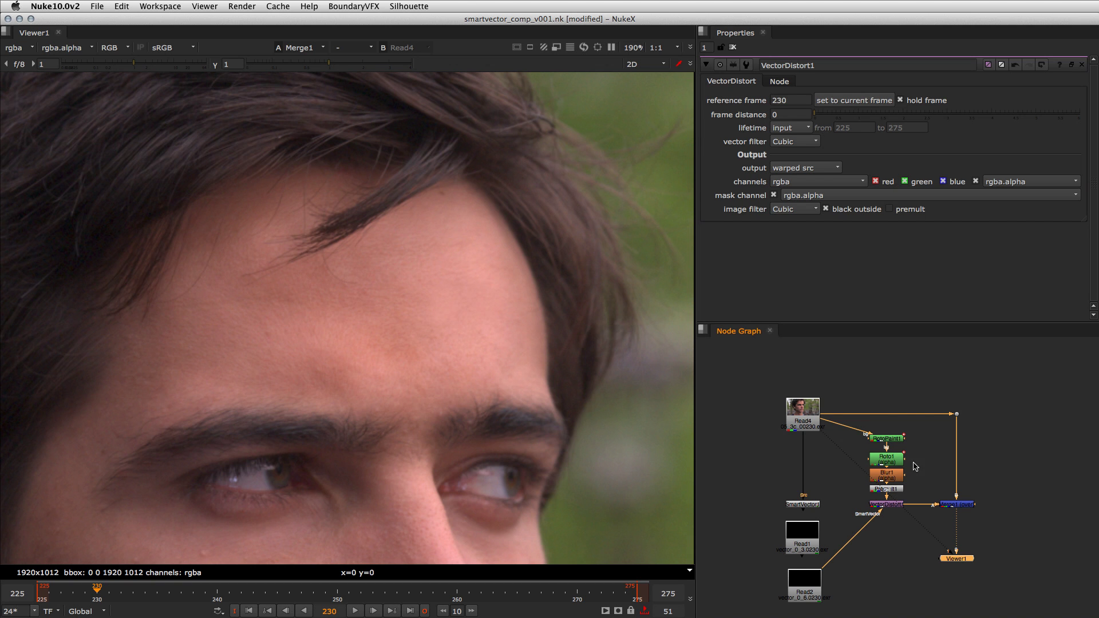
pyautogui.press('l')
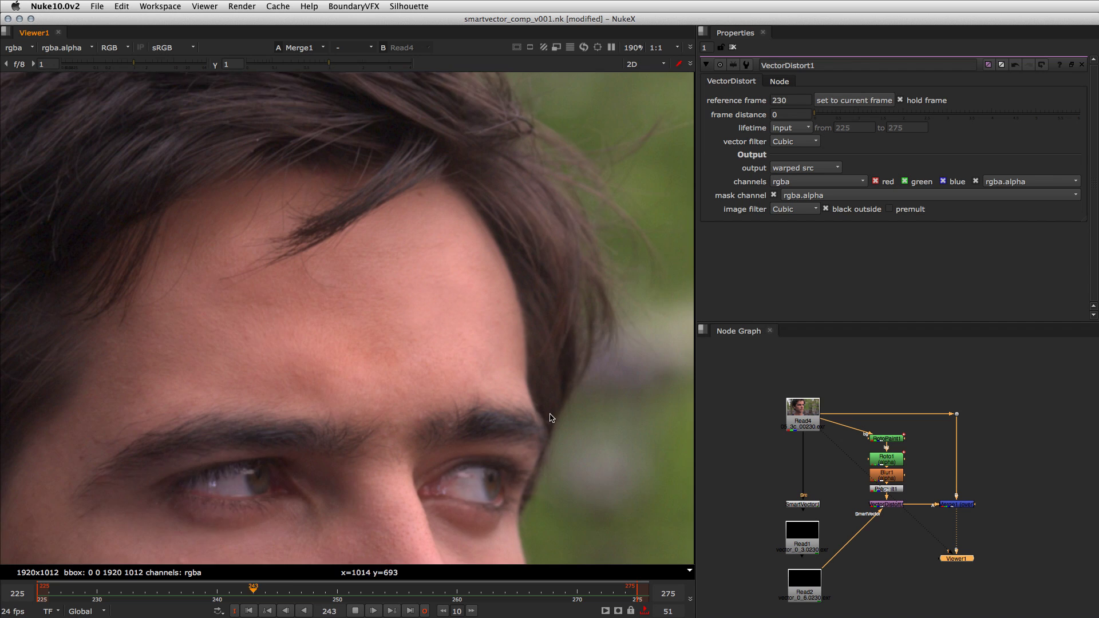
pyautogui.press('k')
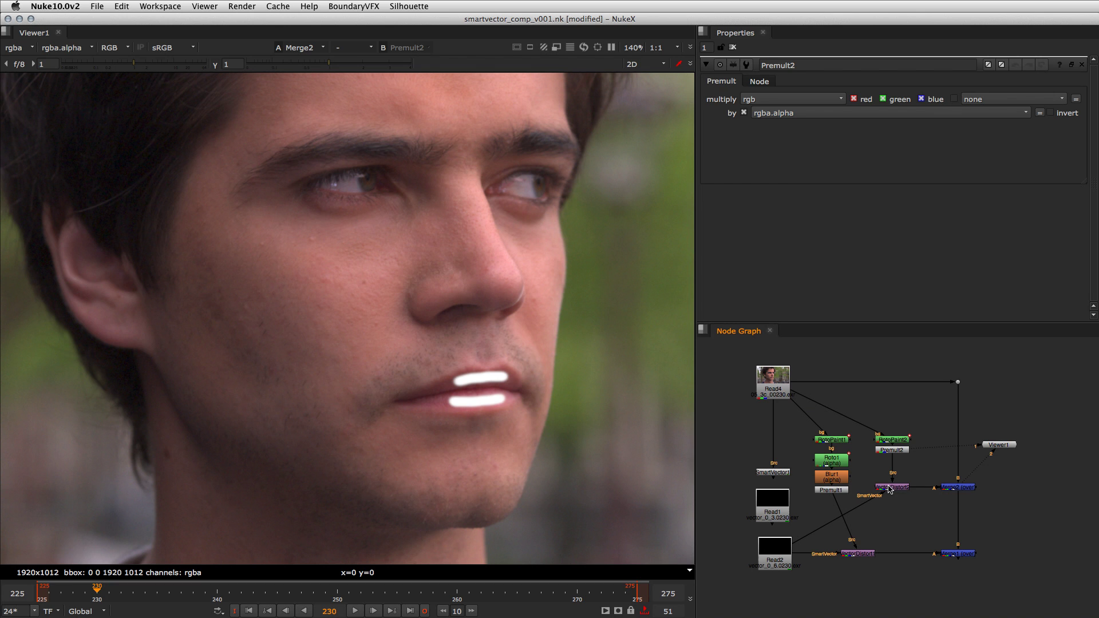
# - Open VectorDistort2's properties and scrub through the shot to examine how the lip strokes follow the mouth
pyautogui.doubleClick(894, 488)
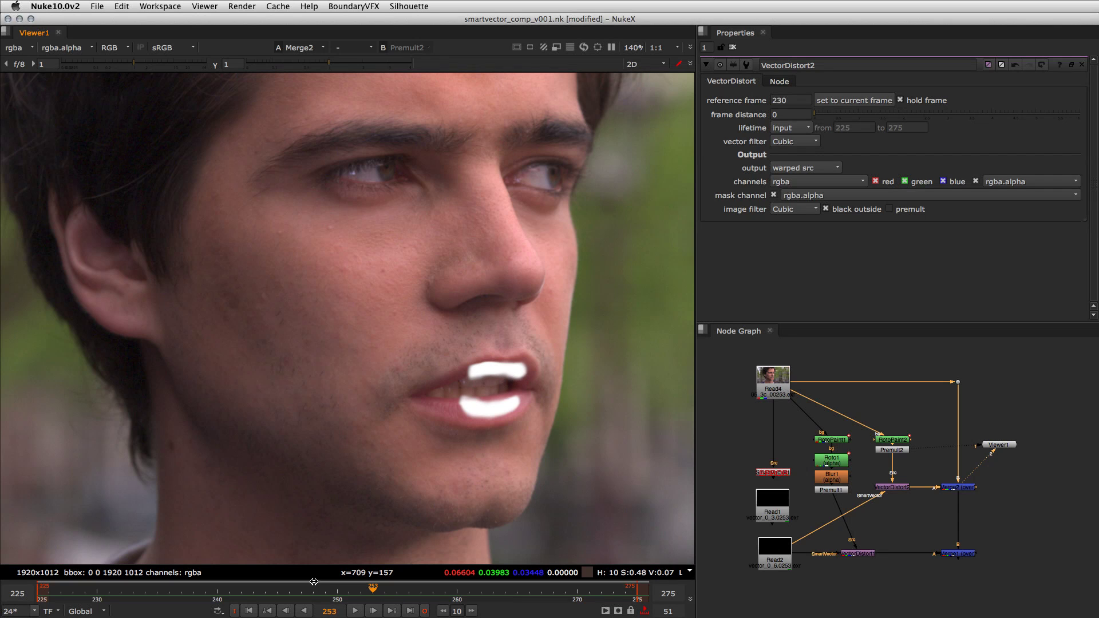
pyautogui.moveTo(314, 582); pyautogui.dragTo(275, 600)
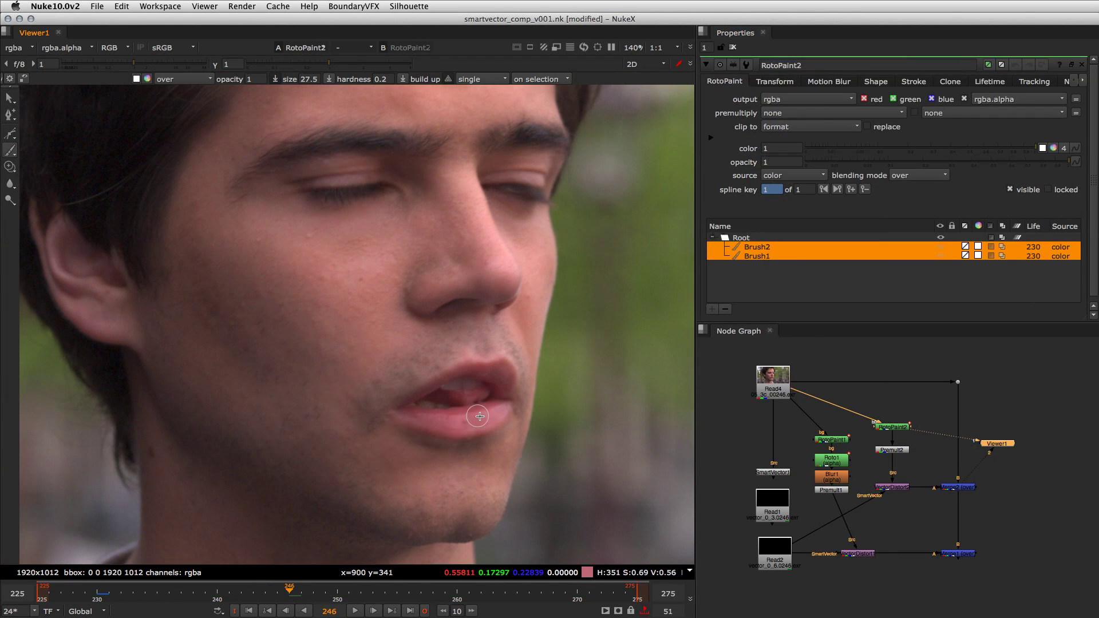
# - With brush size 17, paint one white stroke along the lower lip and another along the upper lip in RotoPaint2 at frame 246
pyautogui.moveTo(479, 416)
pyautogui.keyDown('shift'); pyautogui.mouseDown()
pyautogui.moveTo(465, 416)
pyautogui.moveTo(487, 411)
pyautogui.mouseUp(); pyautogui.keyUp('shift')
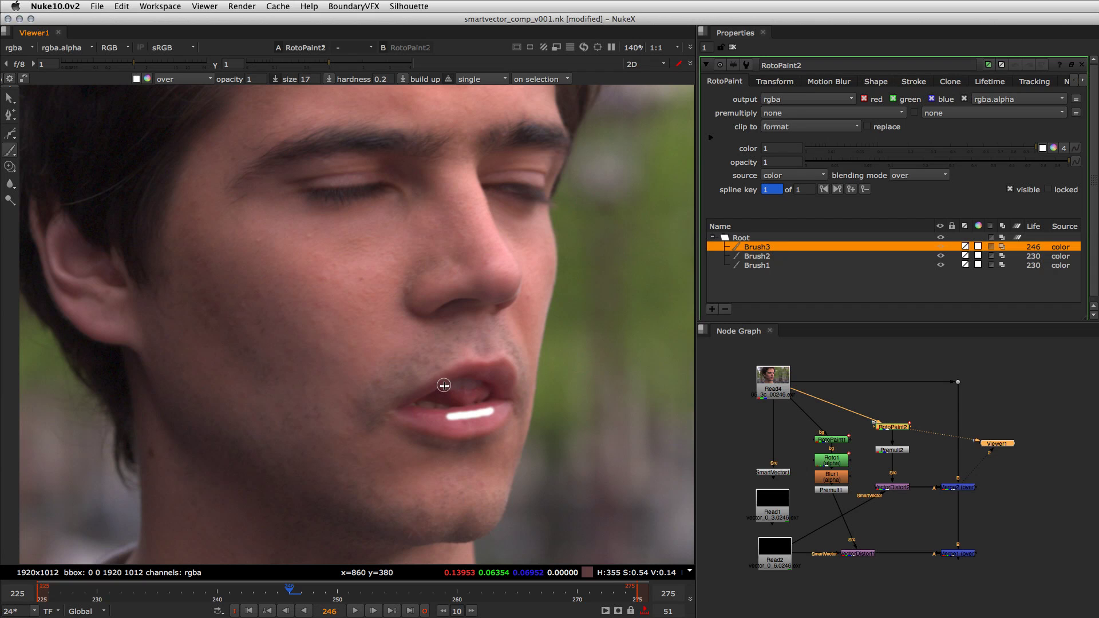
pyautogui.moveTo(449, 380)
pyautogui.mouseDown()
pyautogui.moveTo(472, 368)
pyautogui.moveTo(507, 376)
pyautogui.mouseUp()
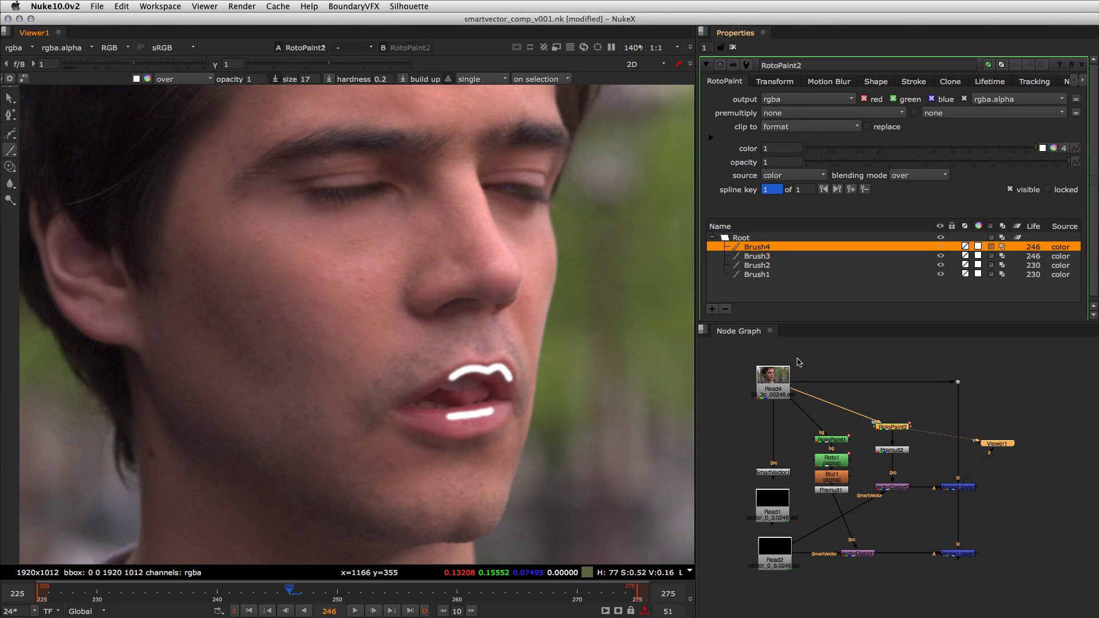
# - View Merge2 and set VectorDistort2's reference frame to 246
pyautogui.click(962, 487)
pyautogui.press('1')
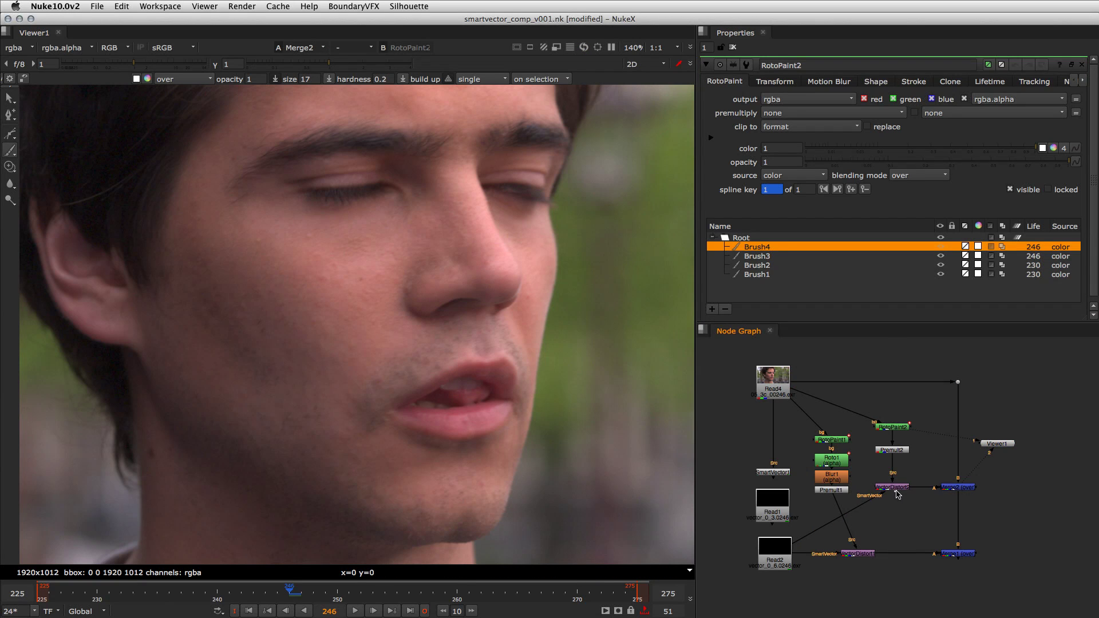
pyautogui.doubleClick(892, 487)
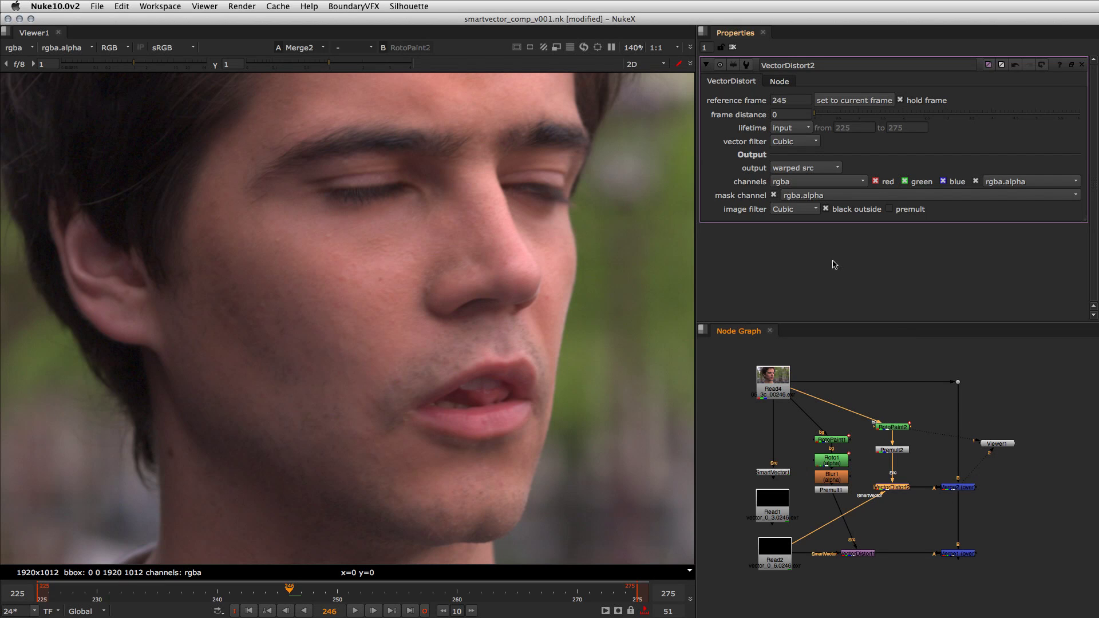
pyautogui.click(785, 100)
pyautogui.press('Up')
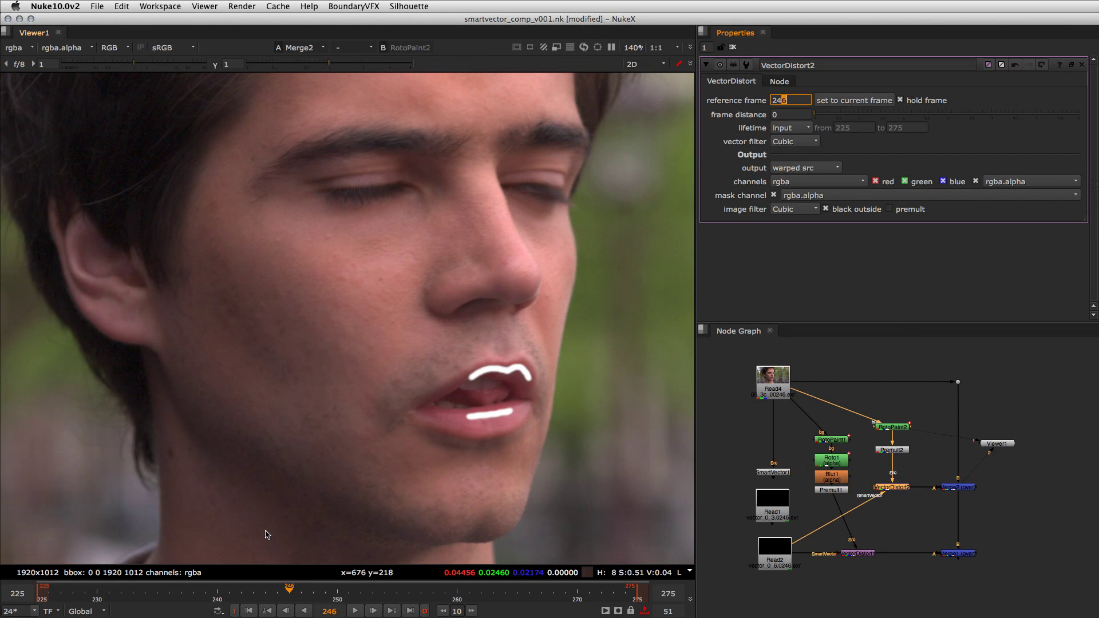
# - Scrub and play the shot through Merge2 to examine how the repainted lip strokes follow the mouth before and after frame 246
pyautogui.moveTo(224, 597)
pyautogui.mouseDown()
pyautogui.moveTo(97, 597)
pyautogui.moveTo(110, 594)
pyautogui.mouseUp()
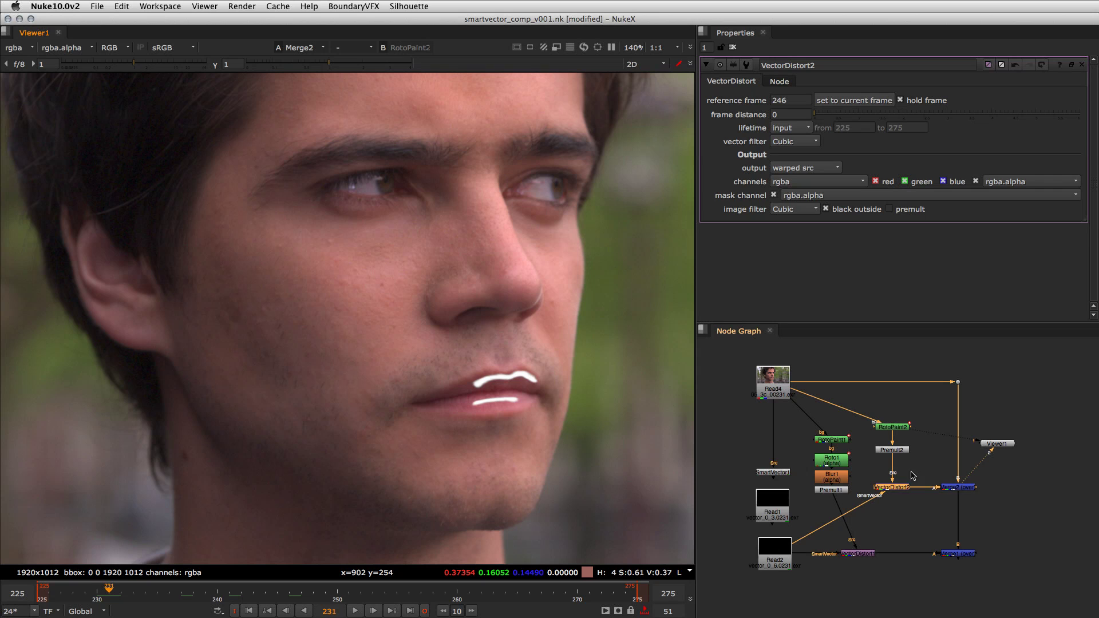
pyautogui.moveTo(105, 593); pyautogui.dragTo(254, 601)
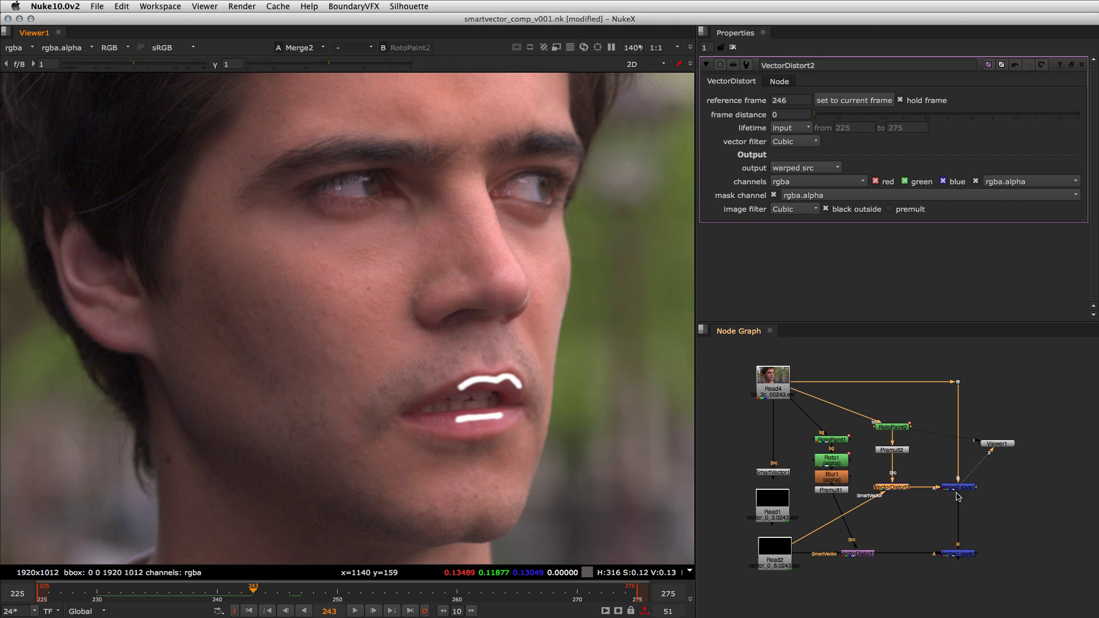
pyautogui.moveTo(864, 403); pyautogui.dragTo(917, 508)
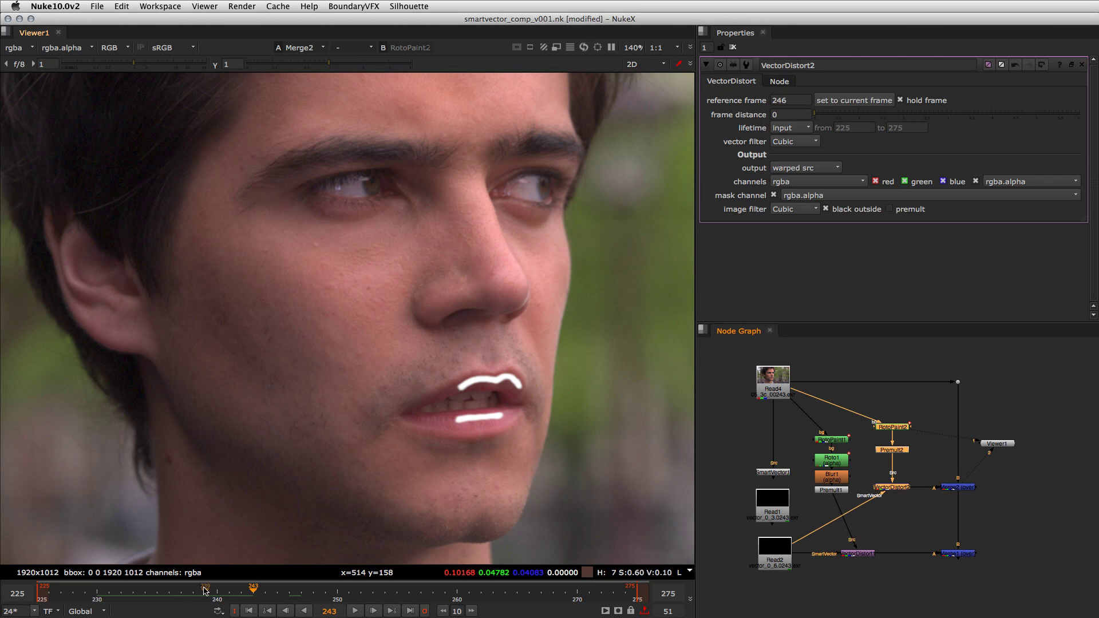
pyautogui.click(139, 594)
pyautogui.moveTo(141, 596); pyautogui.dragTo(192, 614)
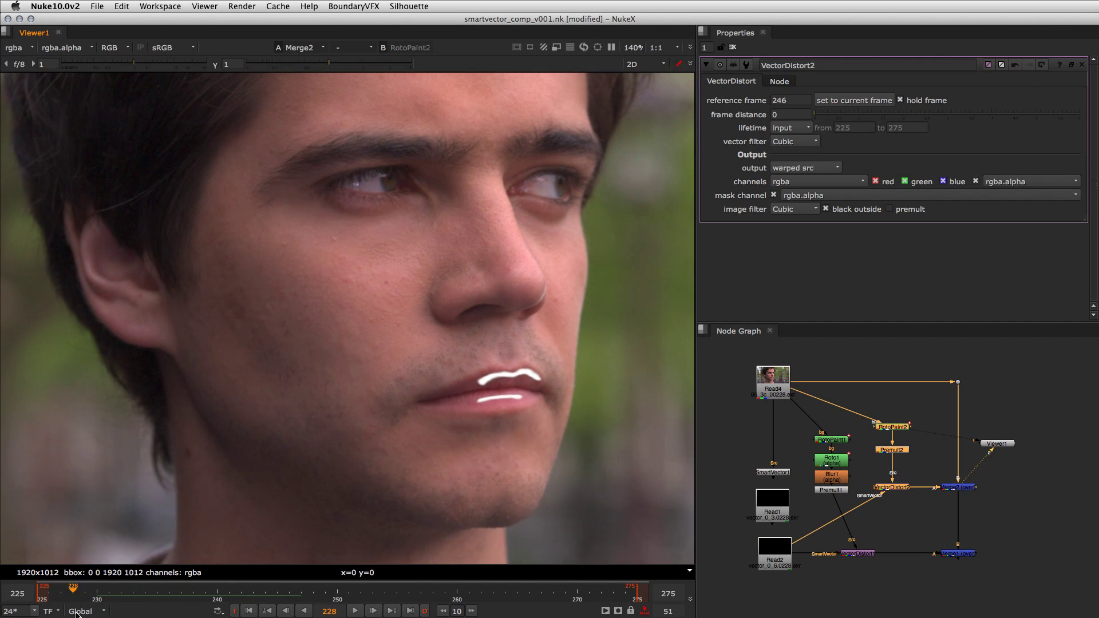
pyautogui.click(310, 593)
pyautogui.moveTo(310, 593); pyautogui.dragTo(590, 503)
pyautogui.press('l')
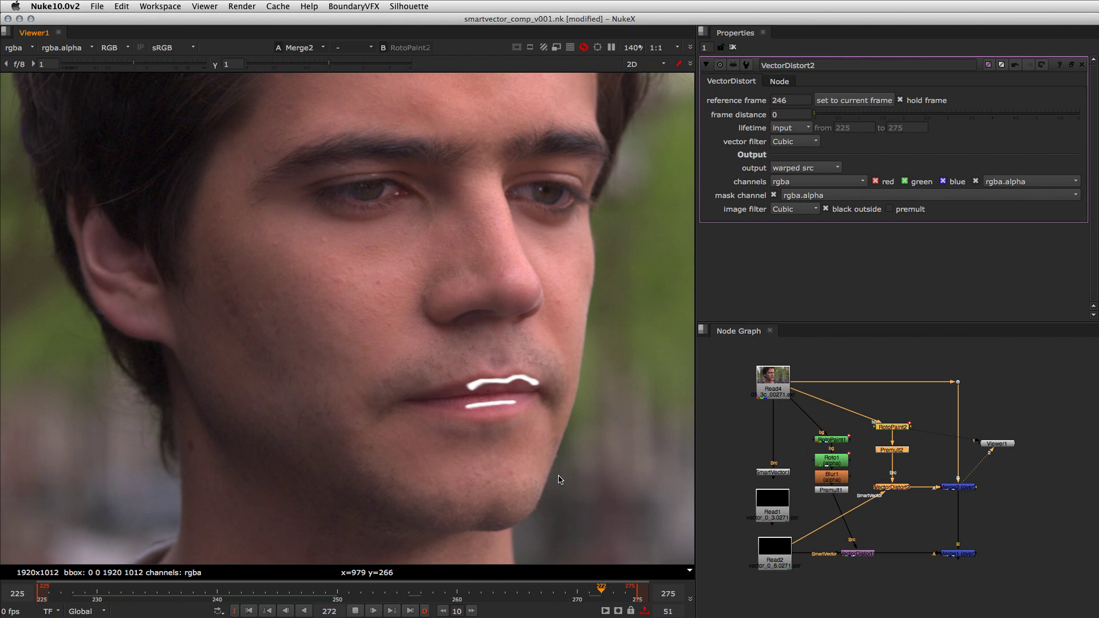